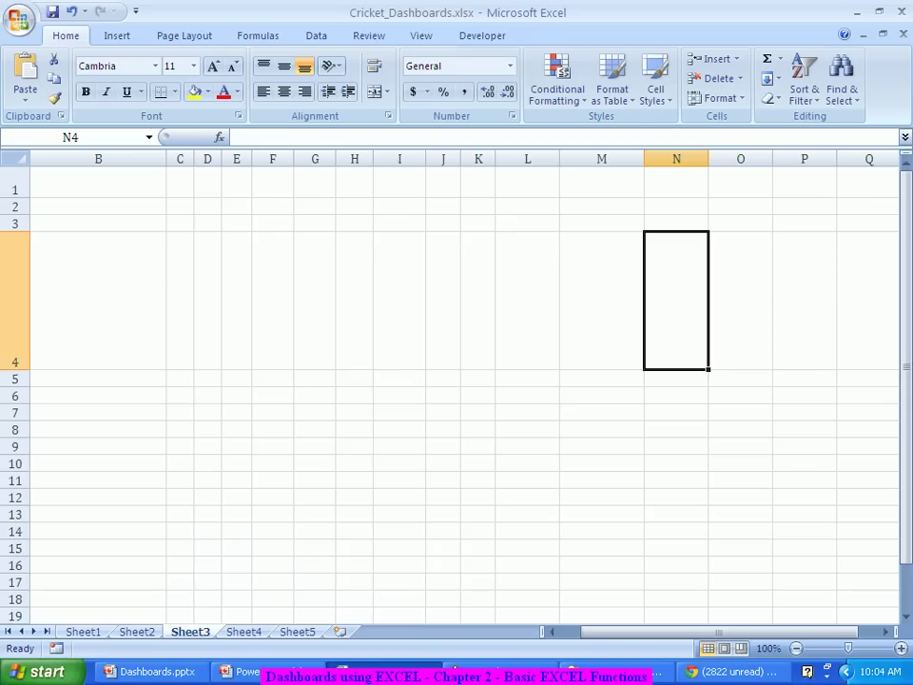
Auto-fit the height of row 4 on Sheet3 and enter the heading "Name of the Player" in cell B3.
{"action": "double_click", "coordinate": [15, 370]}
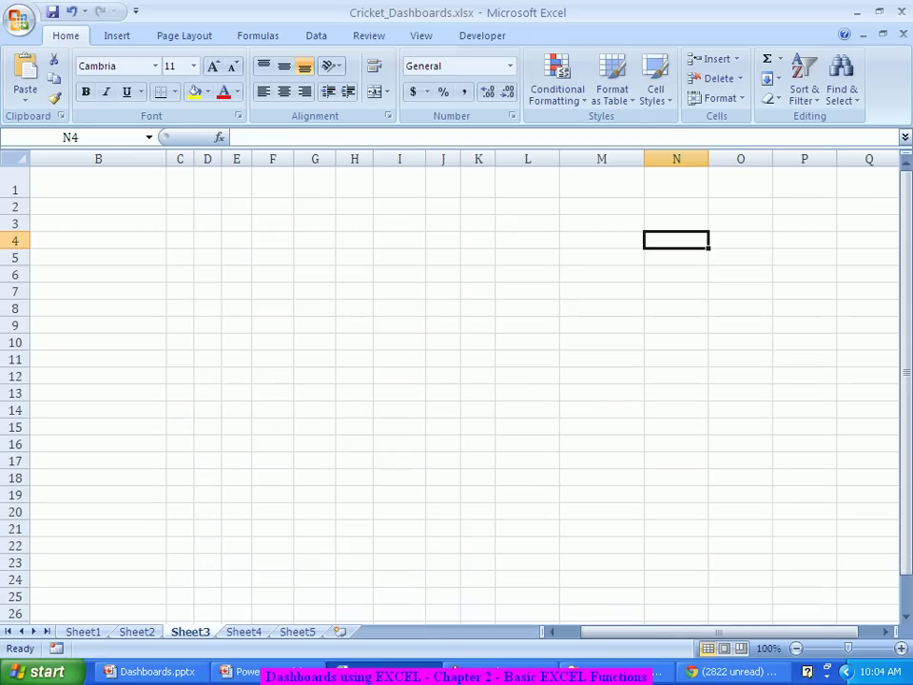
{"action": "left_click", "coordinate": [98, 241]}
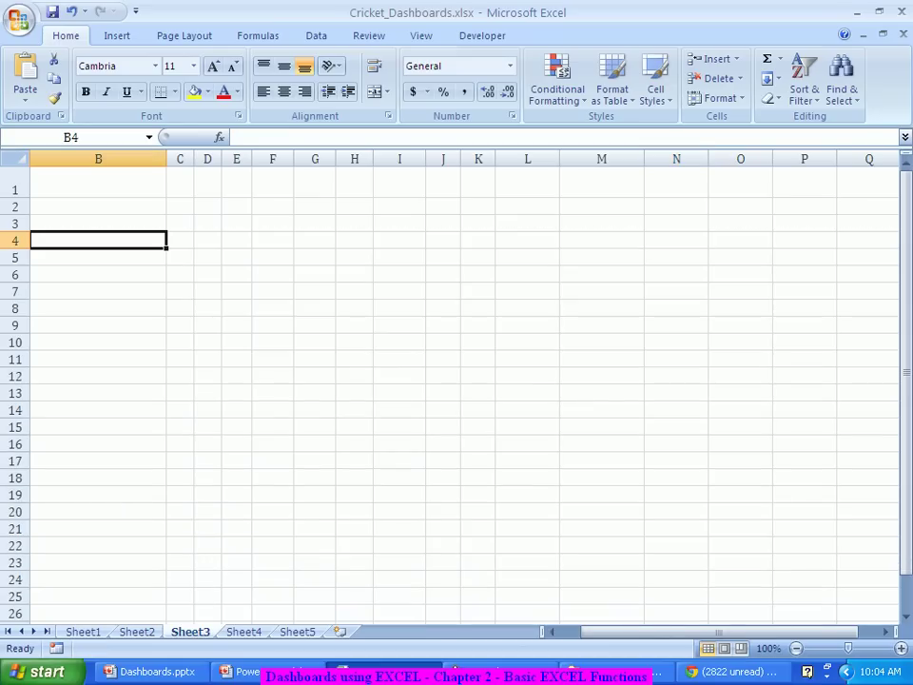
{"action": "left_click", "coordinate": [98, 223]}
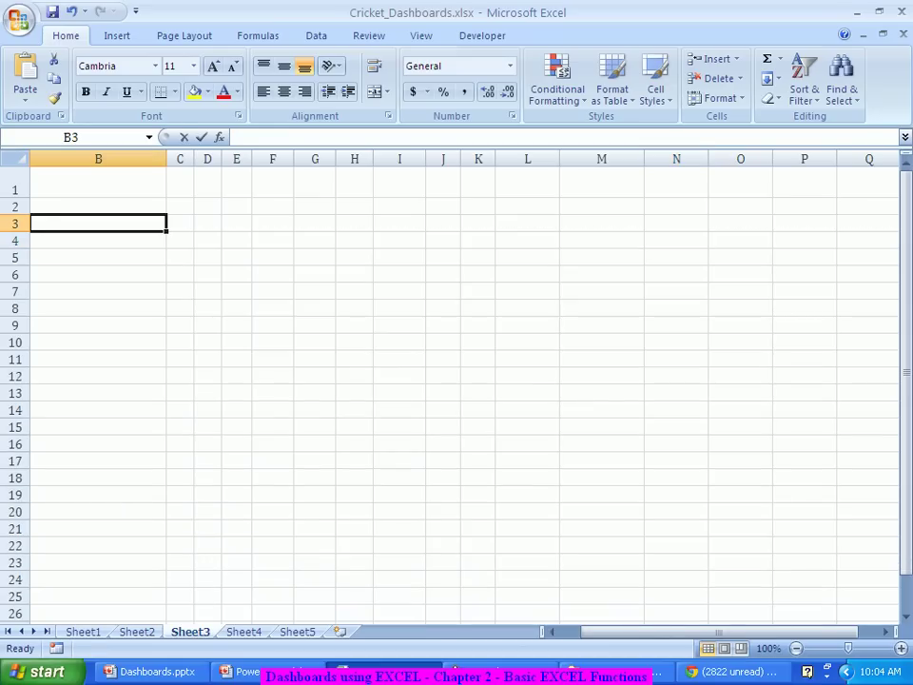
{"action": "type", "text": "Name of the Player"}
{"action": "key", "text": "Return"}
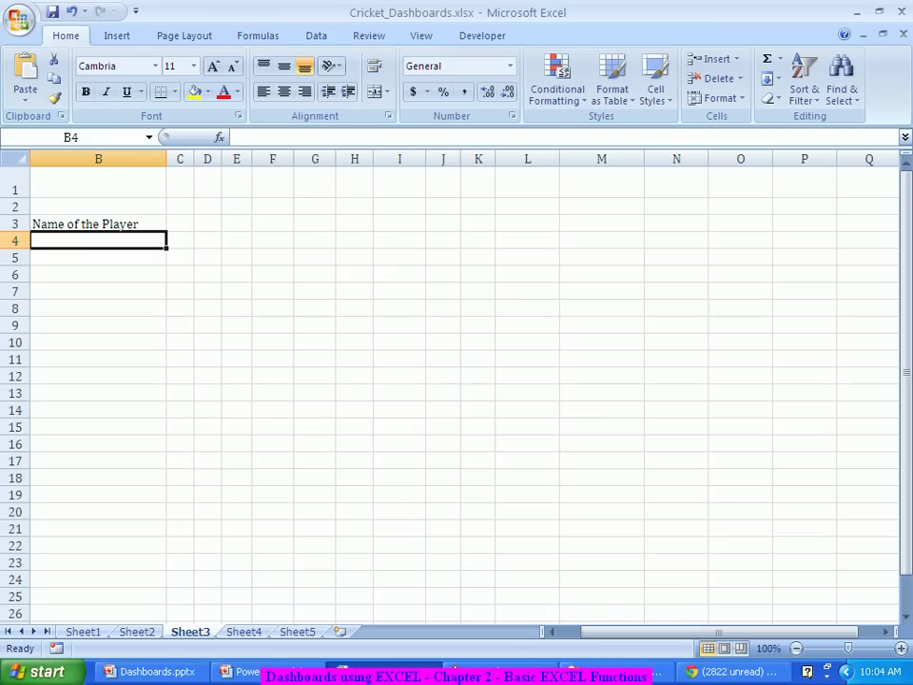
Add the column headings M, I and Runs in cells C3, D3 and E3.
{"action": "key", "text": "Down"}
{"action": "left_click", "coordinate": [180, 257]}
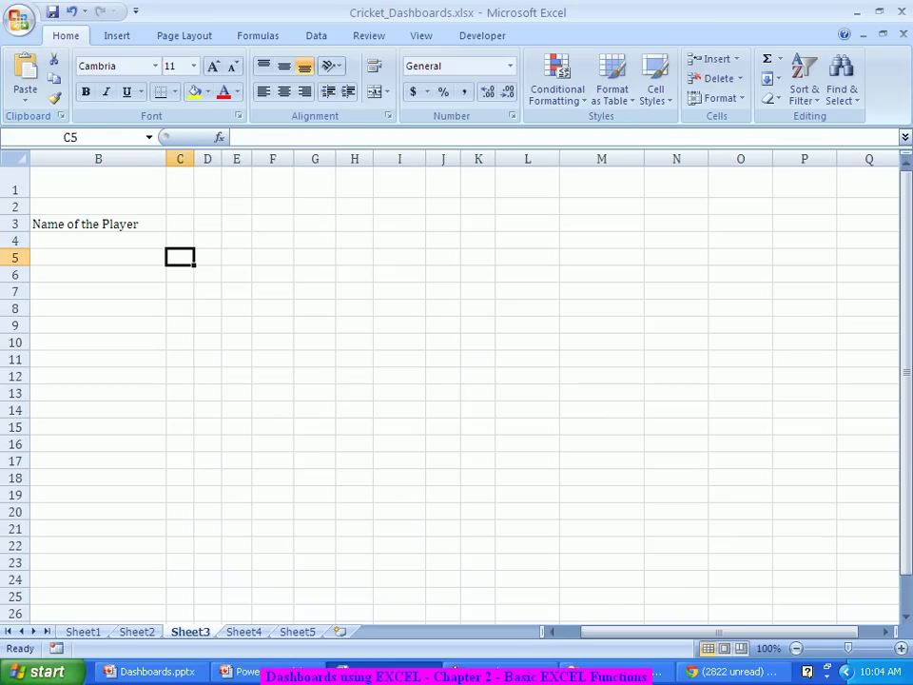
{"action": "key", "text": "Up"}
{"action": "key", "text": "Up"}
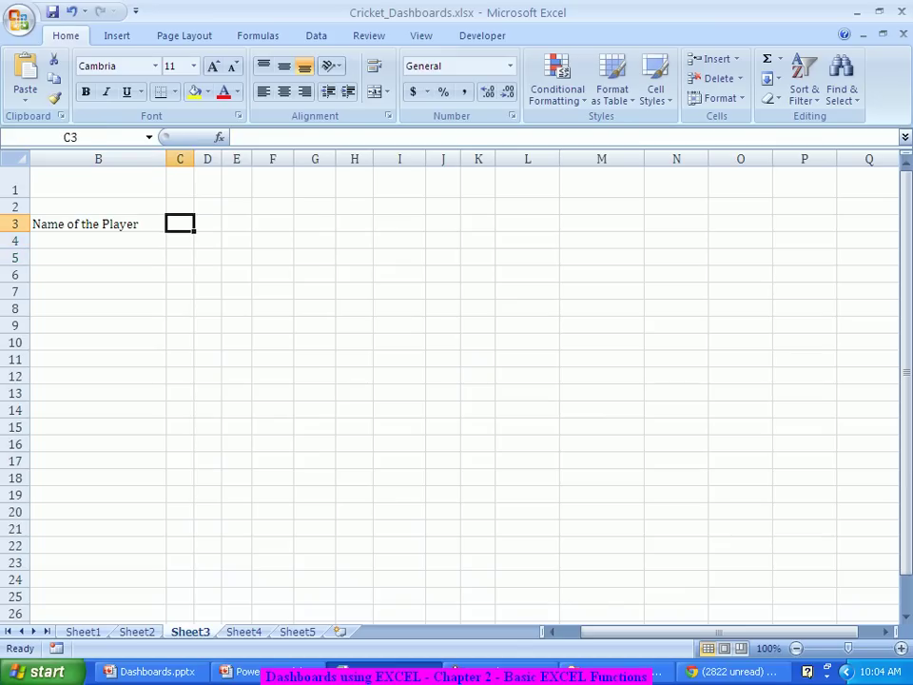
{"action": "type", "text": "M"}
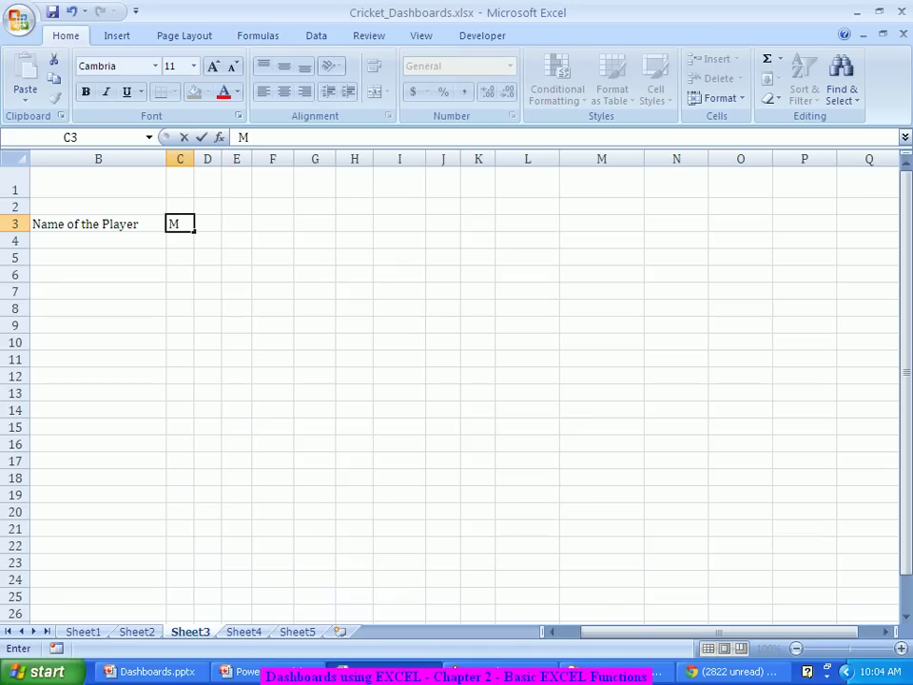
{"action": "key", "text": "Tab"}
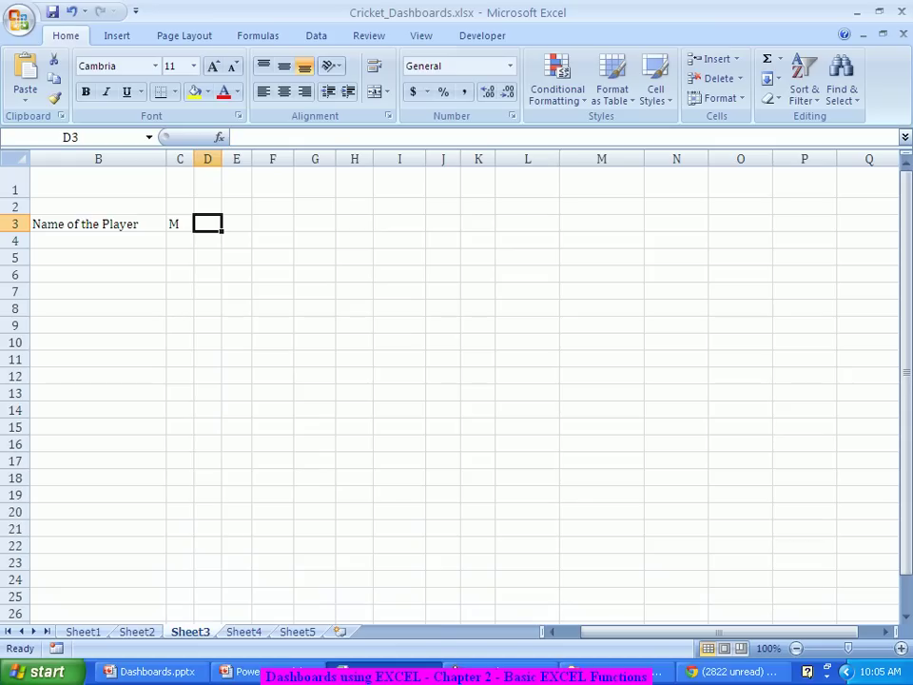
{"action": "type", "text": "I"}
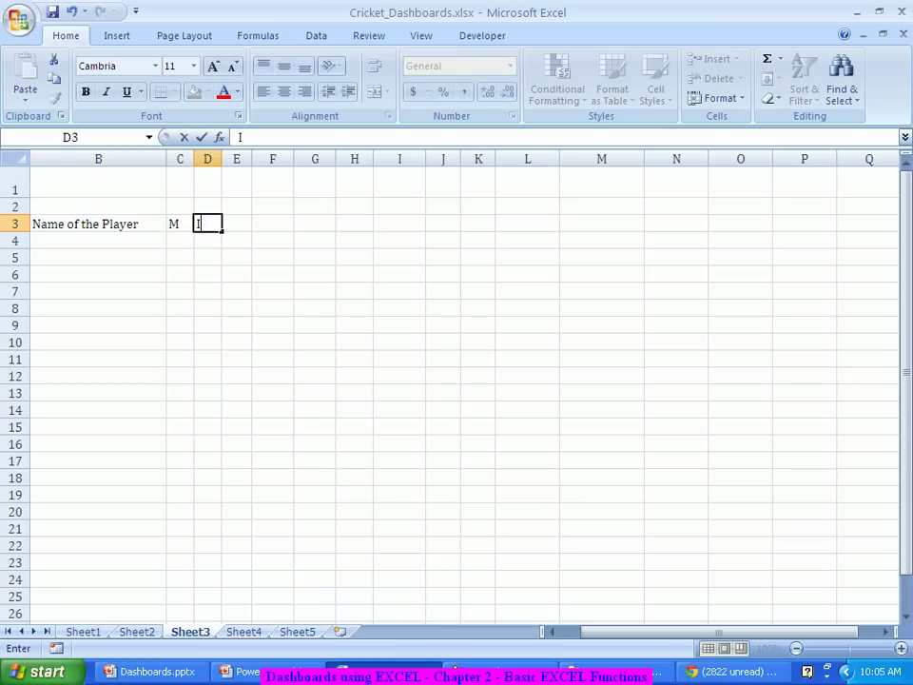
{"action": "key", "text": "Tab"}
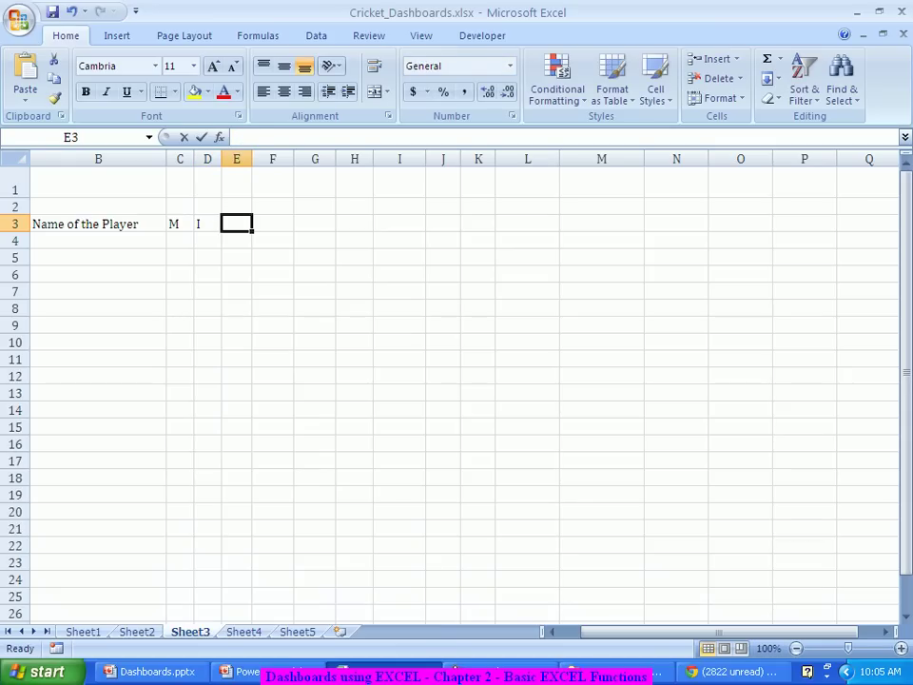
{"action": "type", "text": "Runs"}
{"action": "key", "text": "Tab"}
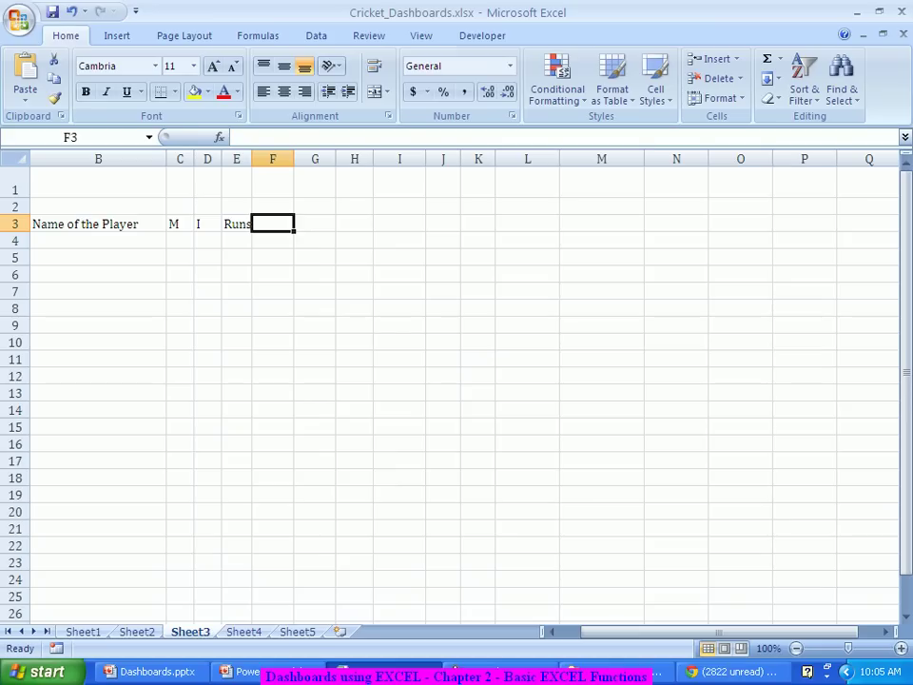
Add the headings Runs_4s in F3 and Runs_6s in G3, then return to cell B4.
{"action": "type", "text": "Runs_4s"}
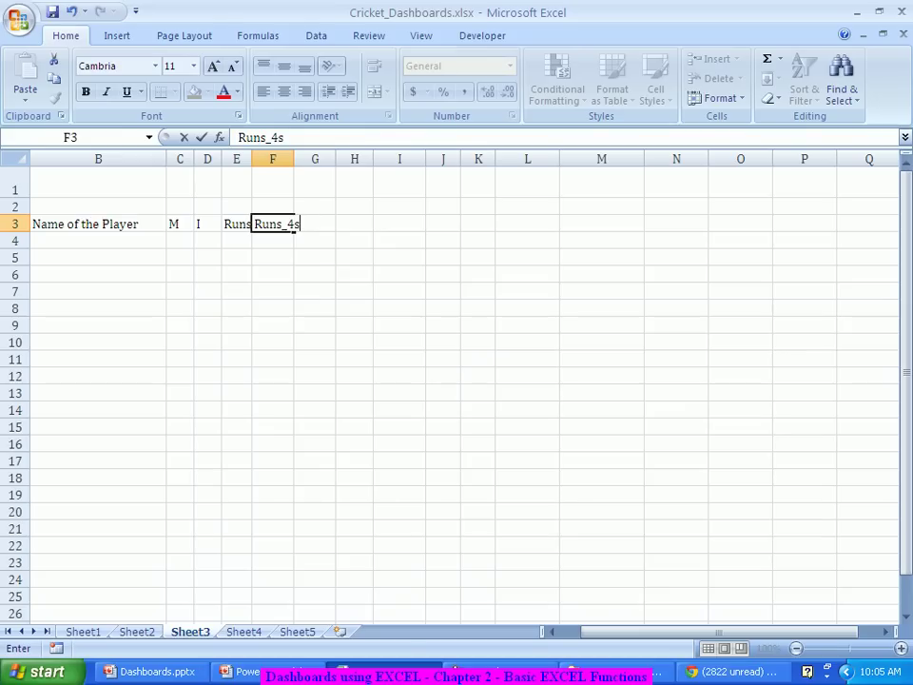
{"action": "key", "text": "Tab"}
{"action": "type", "text": "Runs_"}
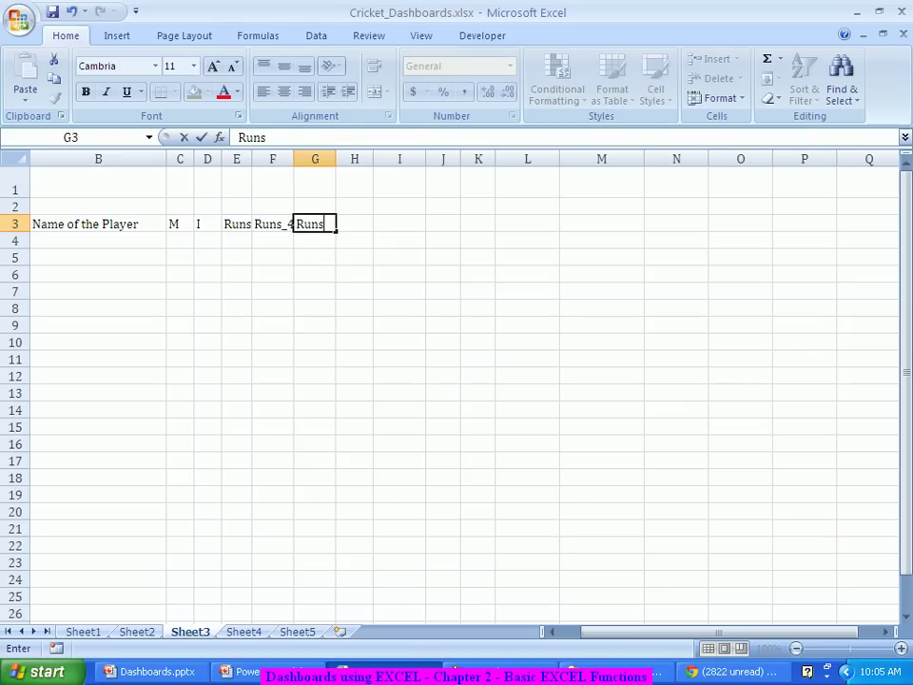
{"action": "type", "text": "6s"}
{"action": "key", "text": "Return"}
{"action": "key", "text": "Left"}
{"action": "key", "text": "Left"}
{"action": "key", "text": "Left"}
{"action": "key", "text": "Left"}
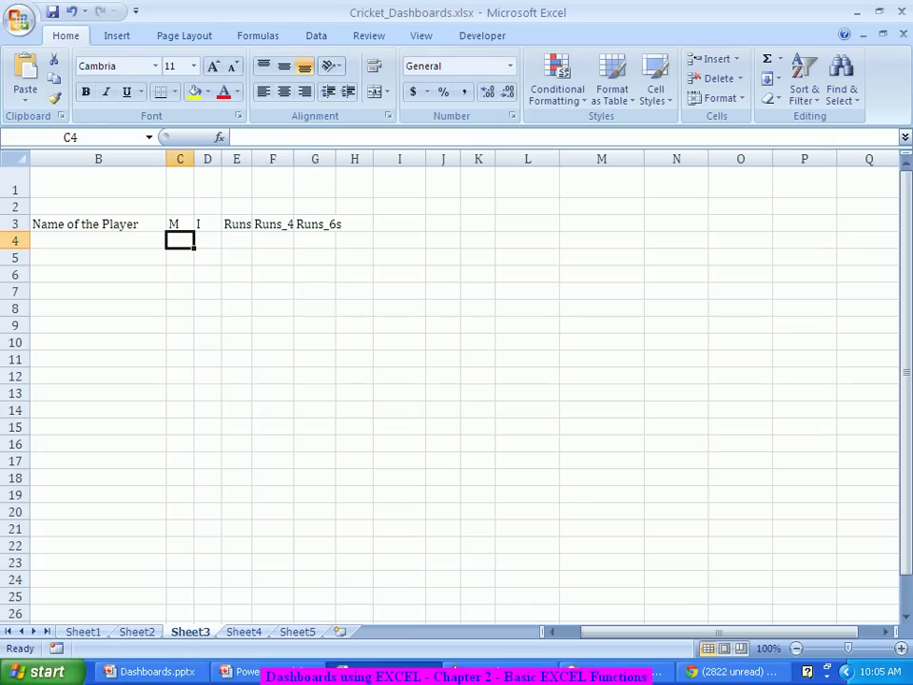
{"action": "key", "text": "Left"}
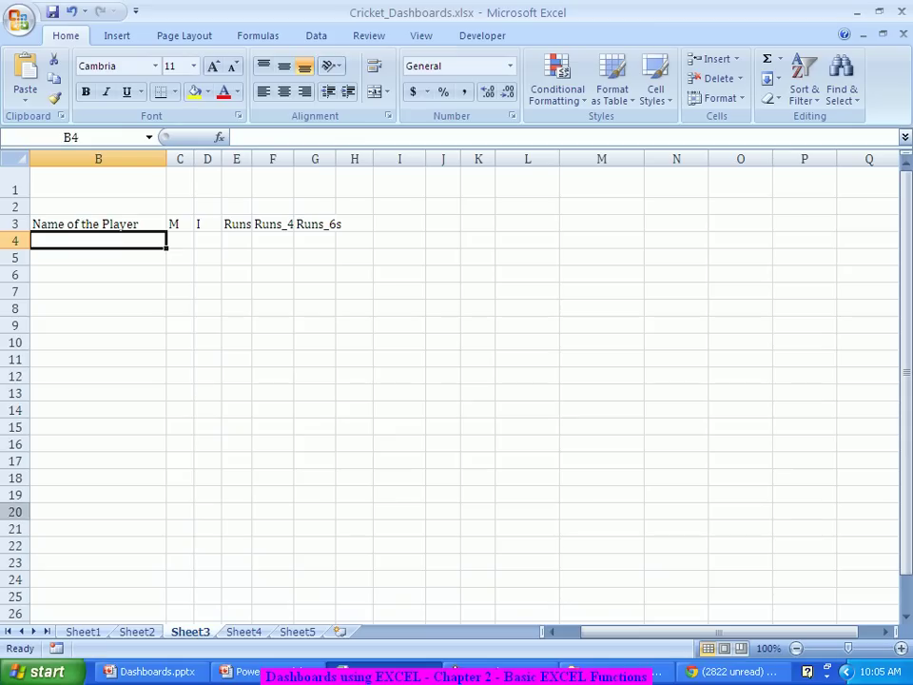
Review the source innings data on Sheet1, then return to Sheet3 and select cells C4 to L4 beneath the headings.
{"action": "key", "text": "ctrl+Page_Up"}
{"action": "key", "text": "ctrl+Page_Up"}
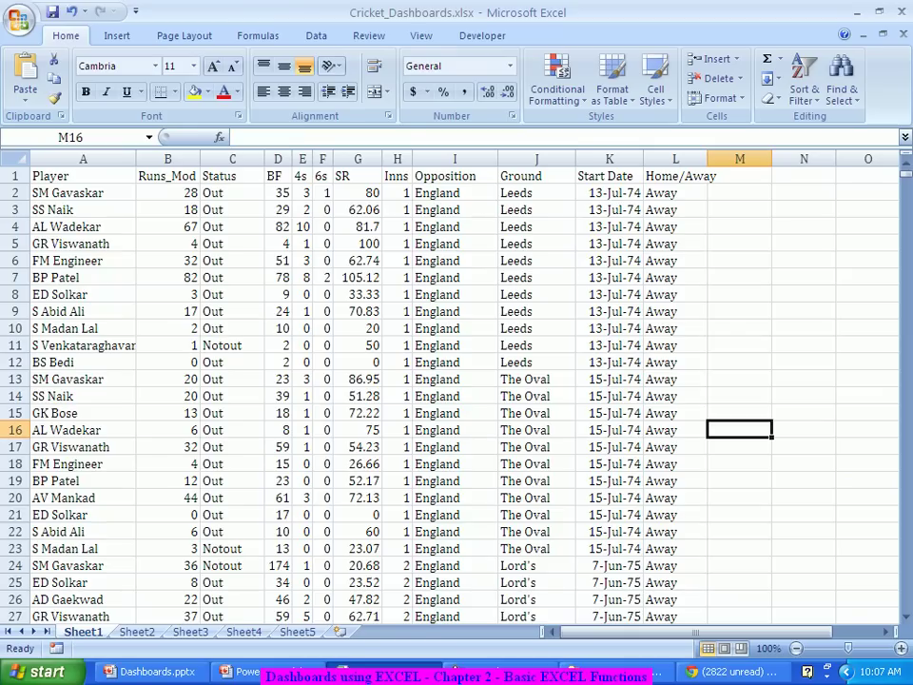
{"action": "left_click", "coordinate": [190, 631]}
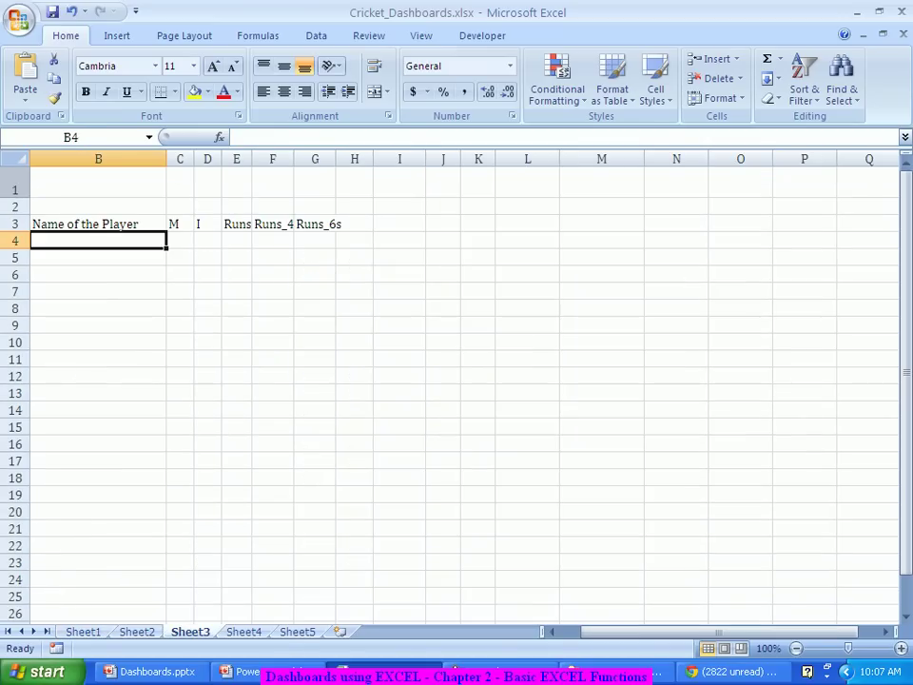
{"action": "left_click_drag", "start_coordinate": [180, 240], "coordinate": [527, 241]}
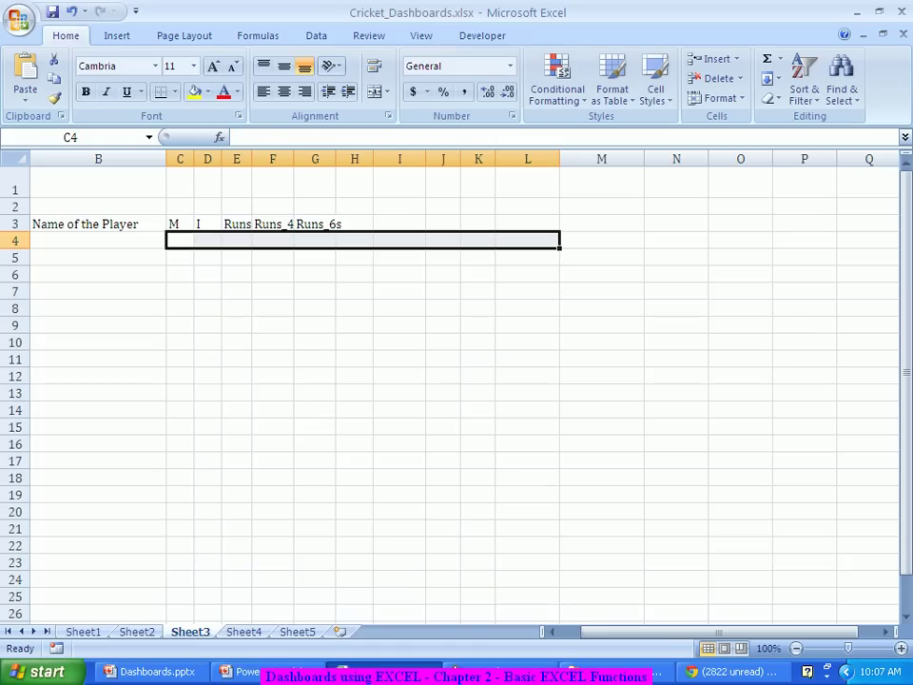
Enter the player name "SR Tendulkar" in cell B4 under the Name of the Player heading.
{"action": "left_click", "coordinate": [98, 241]}
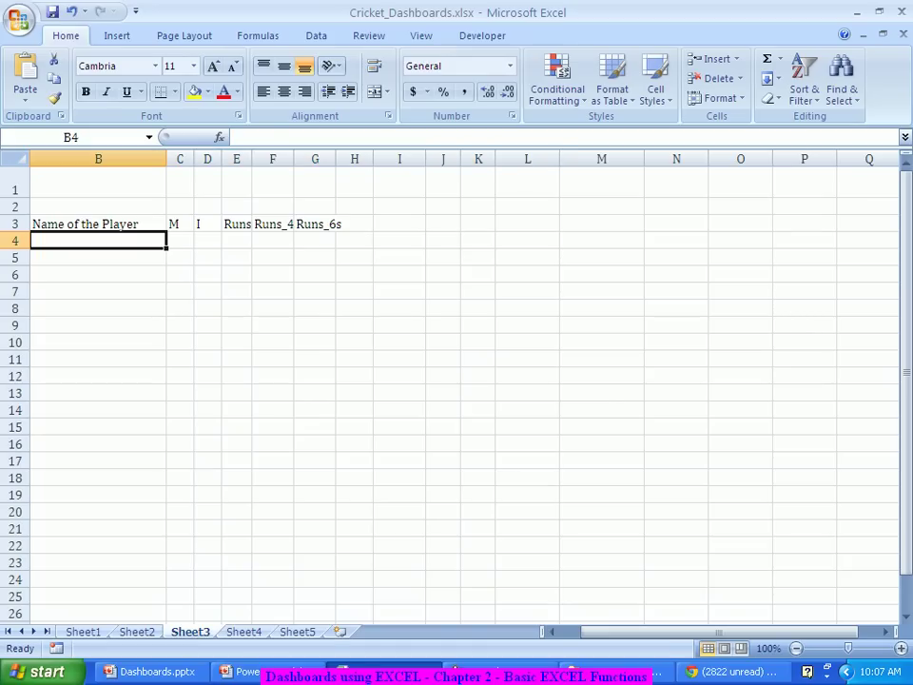
{"action": "type", "text": "SR Tern"}
{"action": "key", "text": "BackSpace"}
{"action": "key", "text": "BackSpace"}
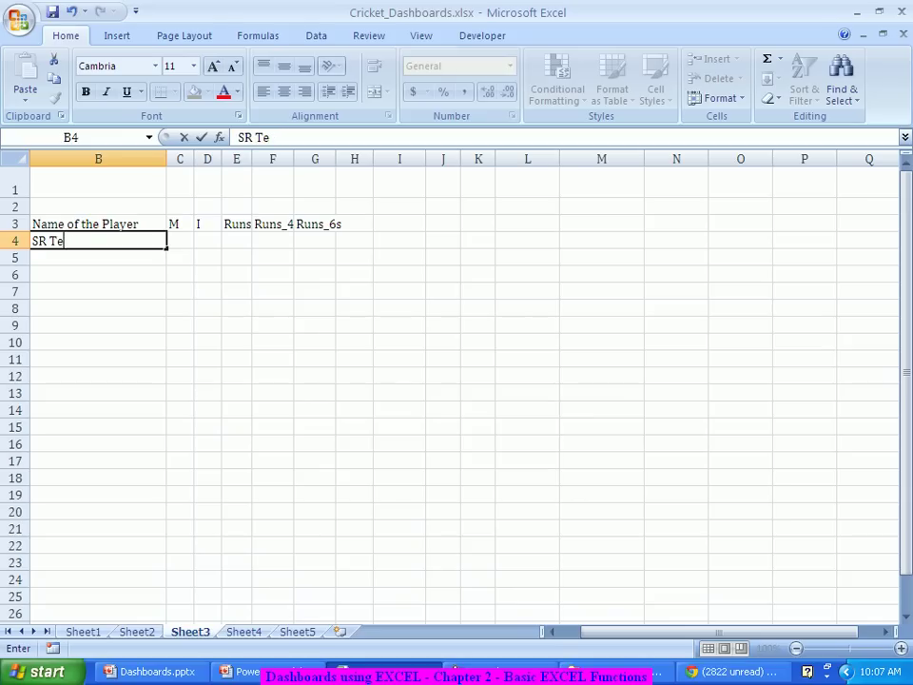
{"action": "type", "text": "ndulkar"}
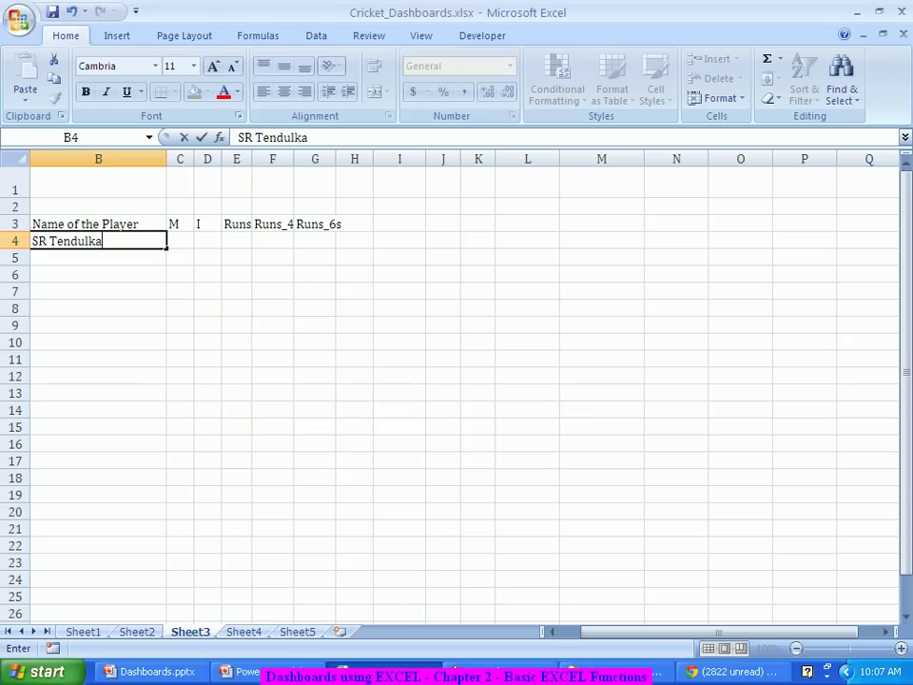
{"action": "key", "text": "Tab"}
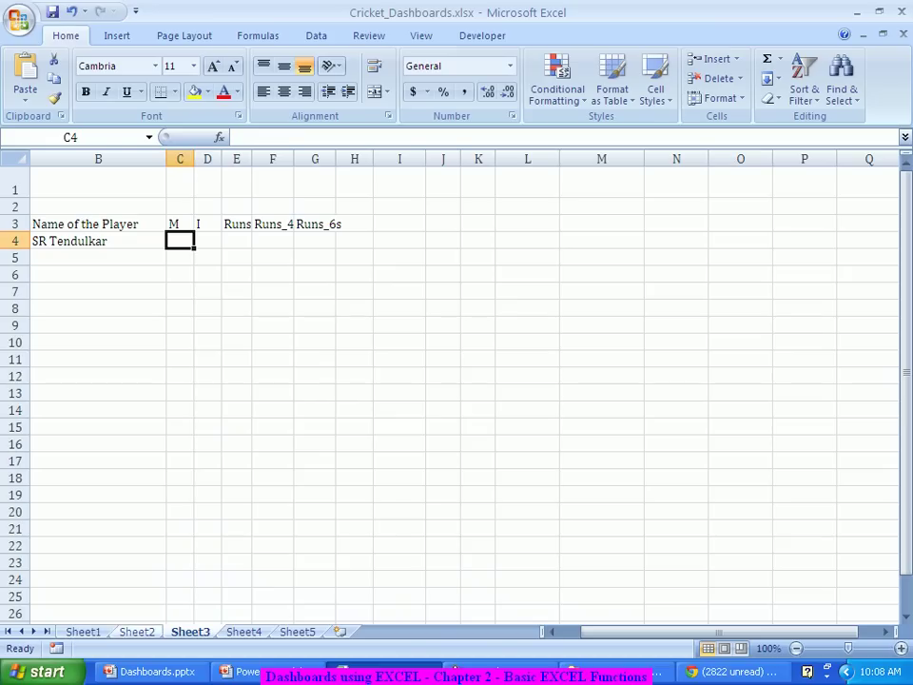
Locate an SR Tendulkar record in the Player column of Sheet1, around row 3083.
{"action": "left_click", "coordinate": [84, 631]}
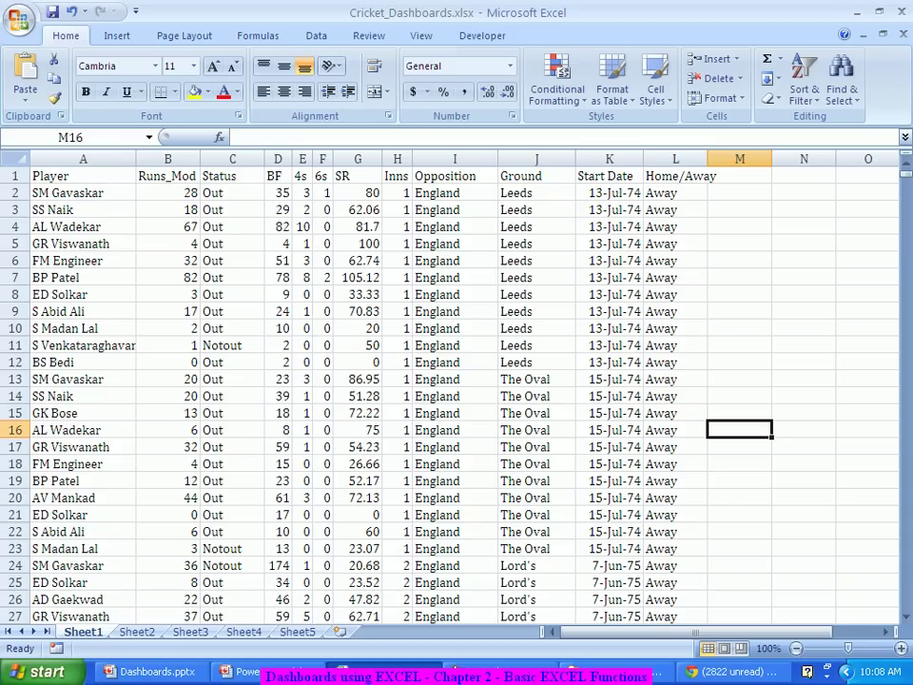
{"action": "left_click_drag", "start_coordinate": [905, 176], "coordinate": [905, 323]}
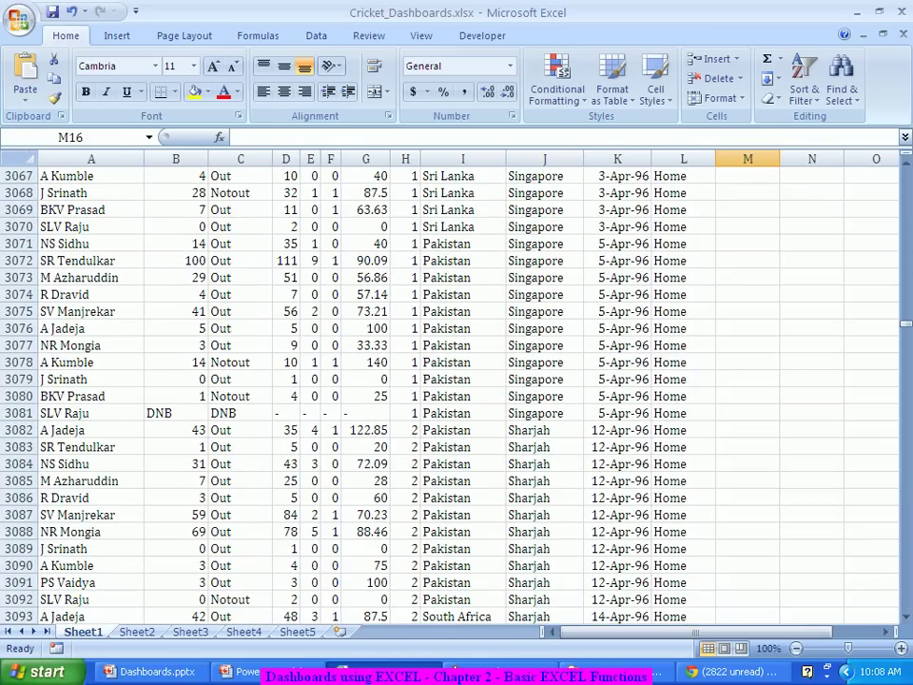
{"action": "left_click", "coordinate": [91, 447]}
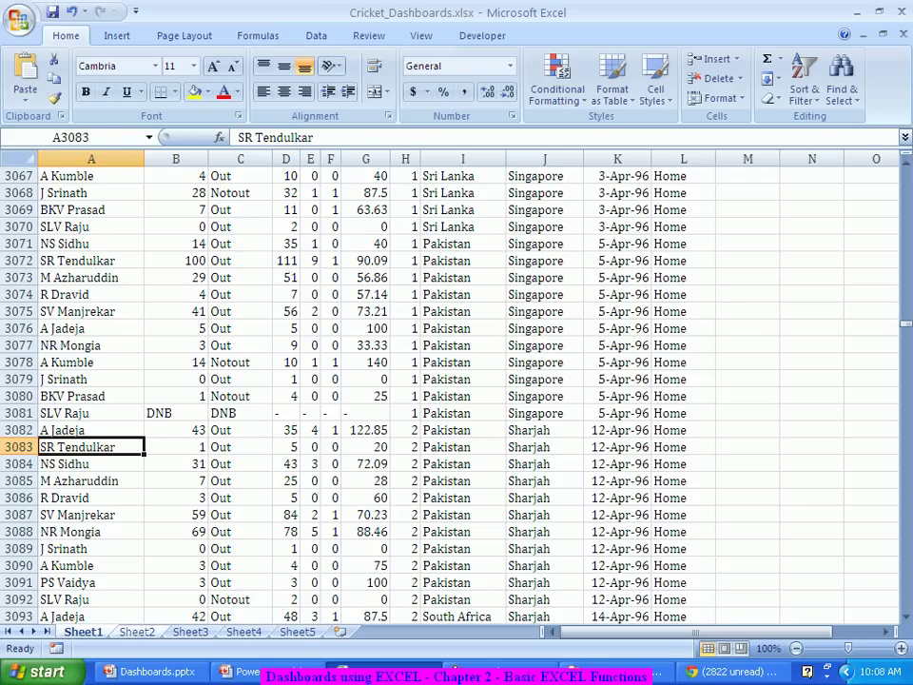
{"action": "key", "text": "ctrl+Page_Down"}
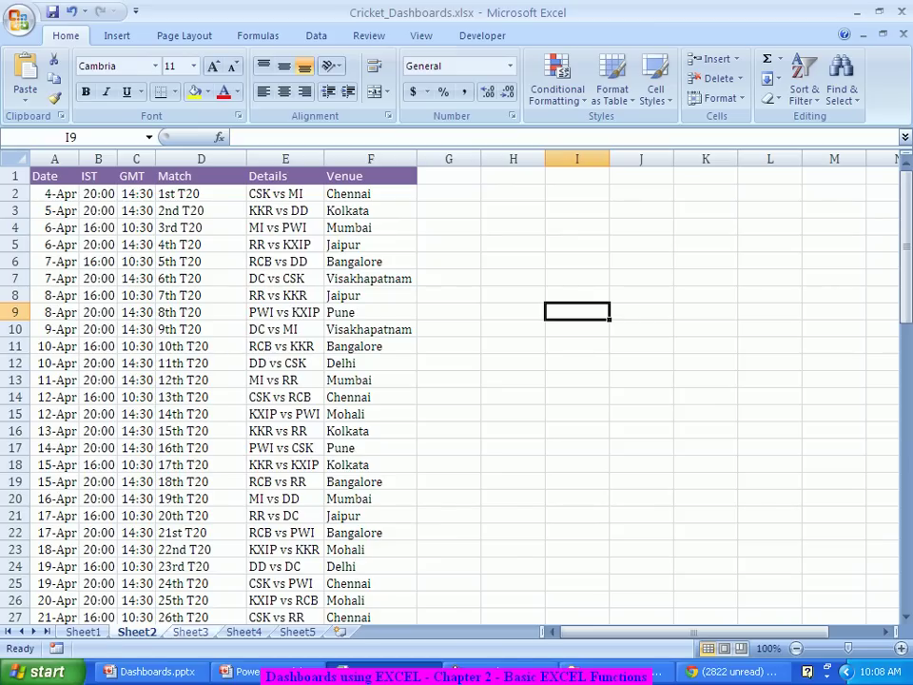
{"action": "key", "text": "ctrl+Page_Up"}
Examine the DNB entries in the Runs_Mod and Status columns of Sheet1 against the M and I headings on Sheet3.
{"action": "scroll", "coordinate": [457, 395], "scroll_direction": "up", "scroll_amount": 5}
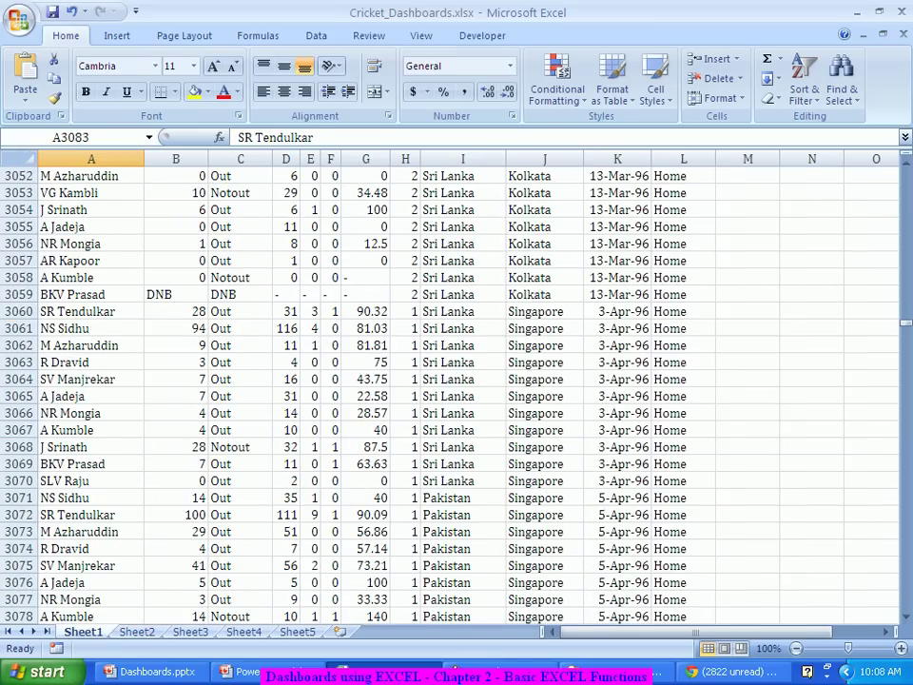
{"action": "left_click", "coordinate": [176, 295]}
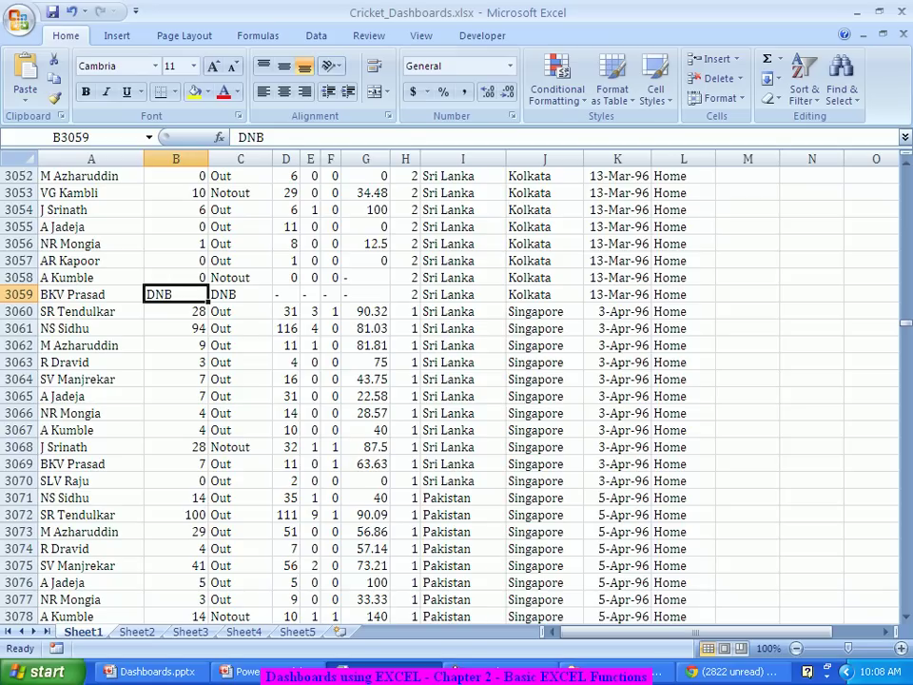
{"action": "scroll", "coordinate": [456, 390], "scroll_direction": "up", "scroll_amount": 7}
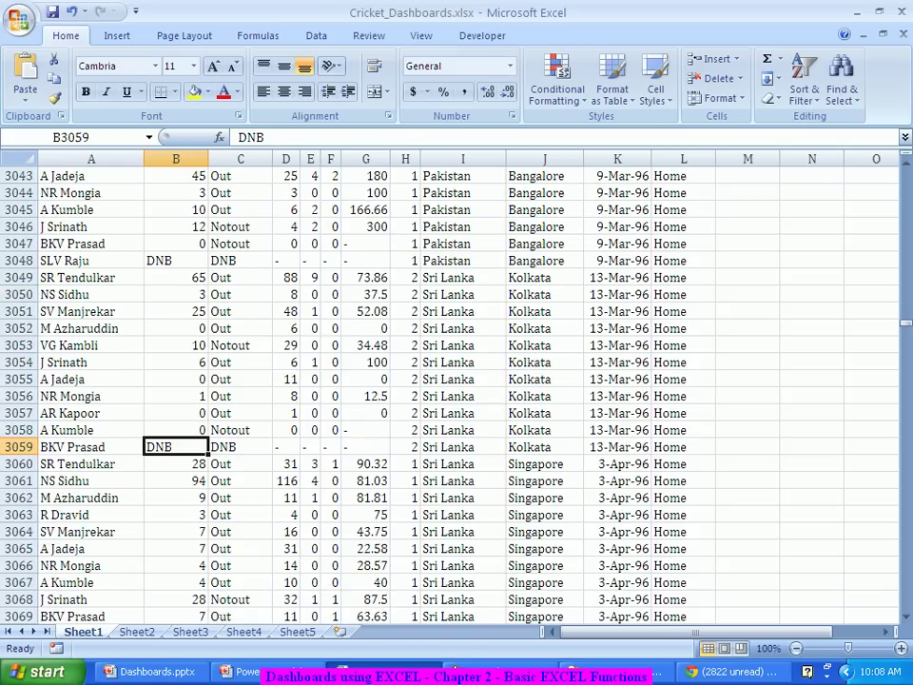
{"action": "scroll", "coordinate": [456, 390], "scroll_direction": "up", "scroll_amount": 1}
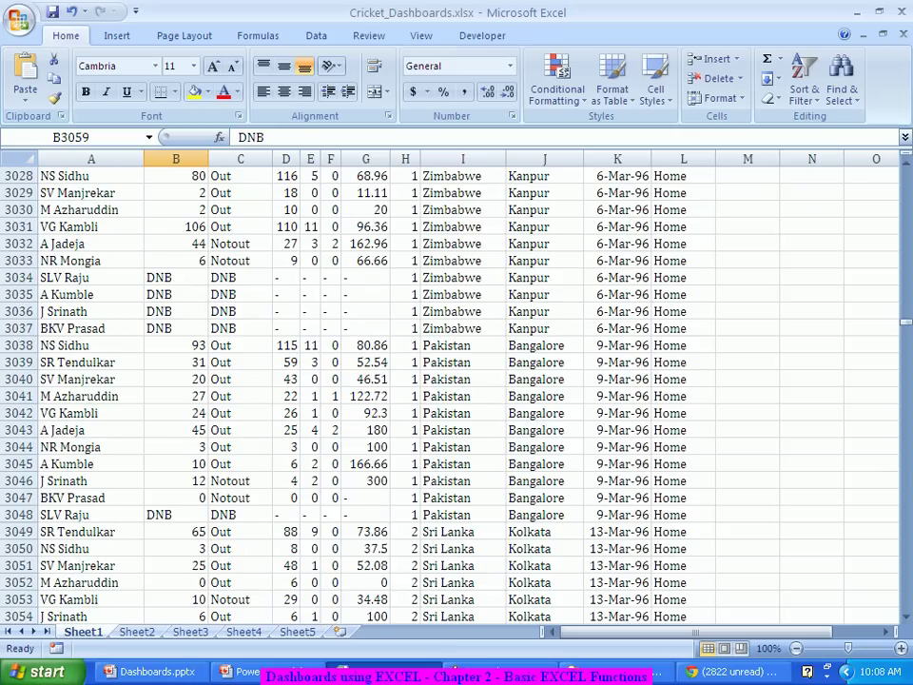
{"action": "left_click", "coordinate": [176, 278]}
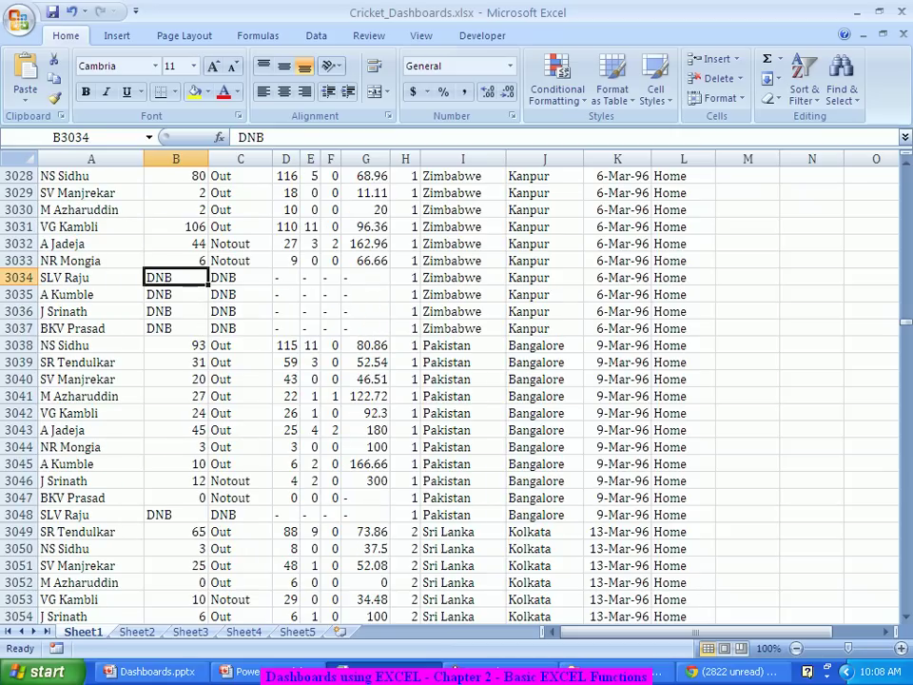
{"action": "scroll", "coordinate": [456, 390], "scroll_direction": "up", "scroll_amount": 11}
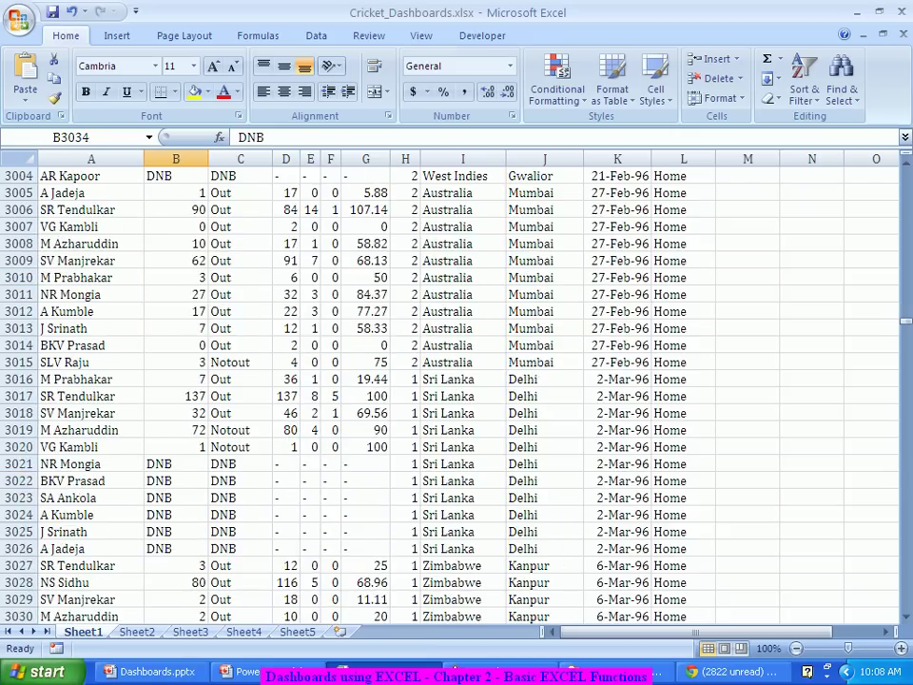
{"action": "scroll", "coordinate": [456, 389], "scroll_direction": "up", "scroll_amount": 2}
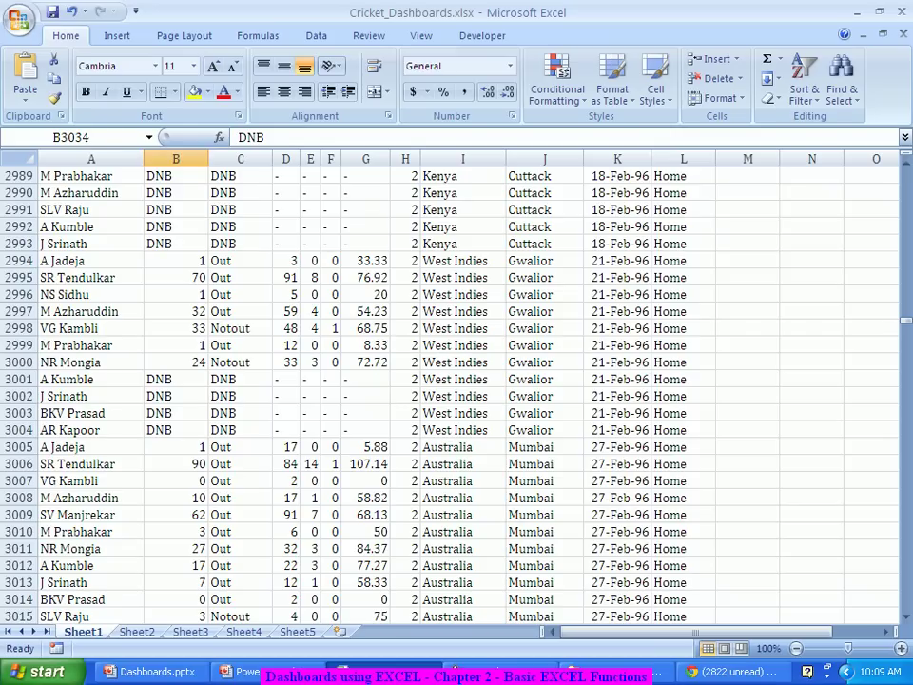
{"action": "left_click", "coordinate": [190, 631]}
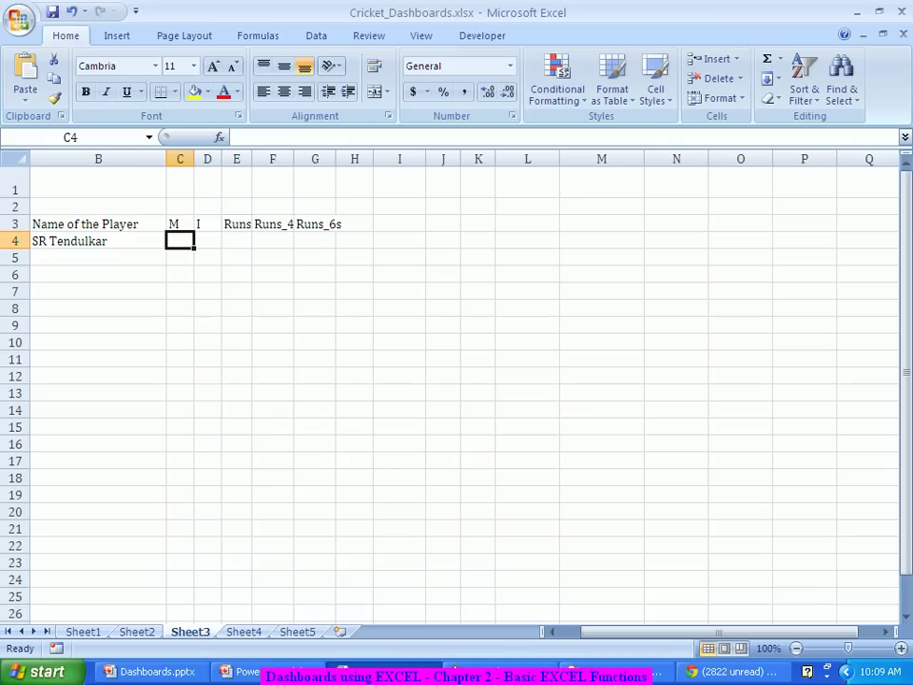
{"action": "left_click", "coordinate": [83, 632]}
{"action": "scroll", "coordinate": [464, 395], "scroll_direction": "up", "scroll_amount": 5}
{"action": "scroll", "coordinate": [464, 395], "scroll_direction": "up", "scroll_amount": 9}
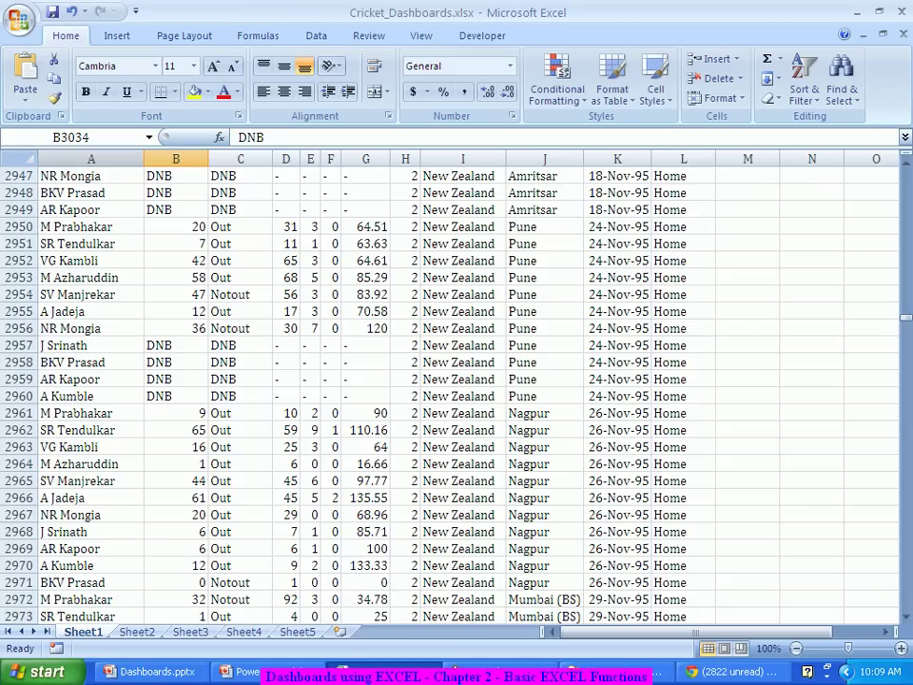
Check the Player column on Sheet1, then start a COUNTIF formula in Sheet3 cell C4 with its function arguments open.
{"action": "left_click", "coordinate": [91, 159]}
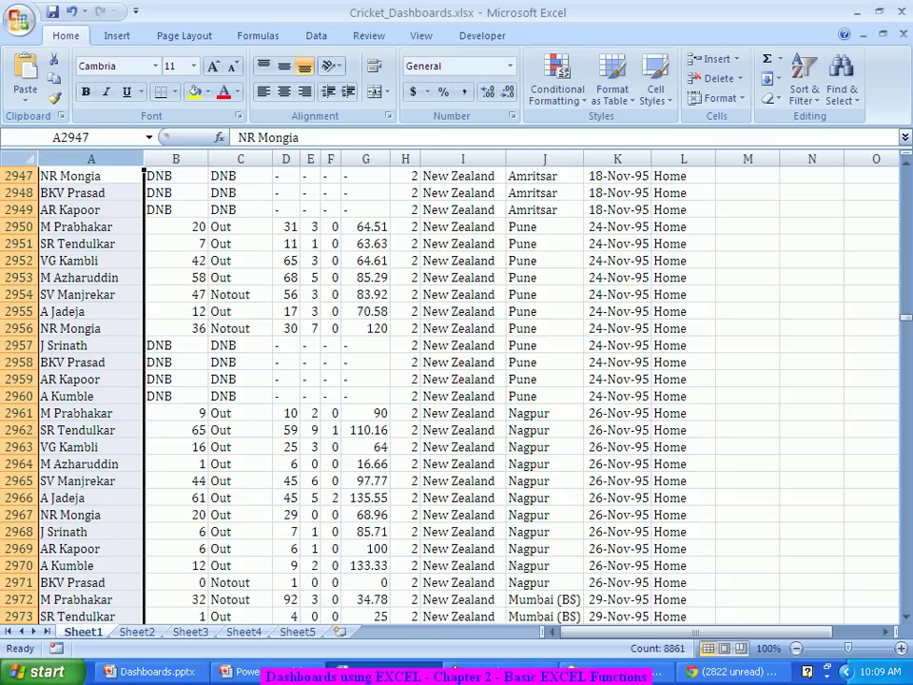
{"action": "key", "text": "ctrl+Page_Down"}
{"action": "key", "text": "ctrl+Page_Down"}
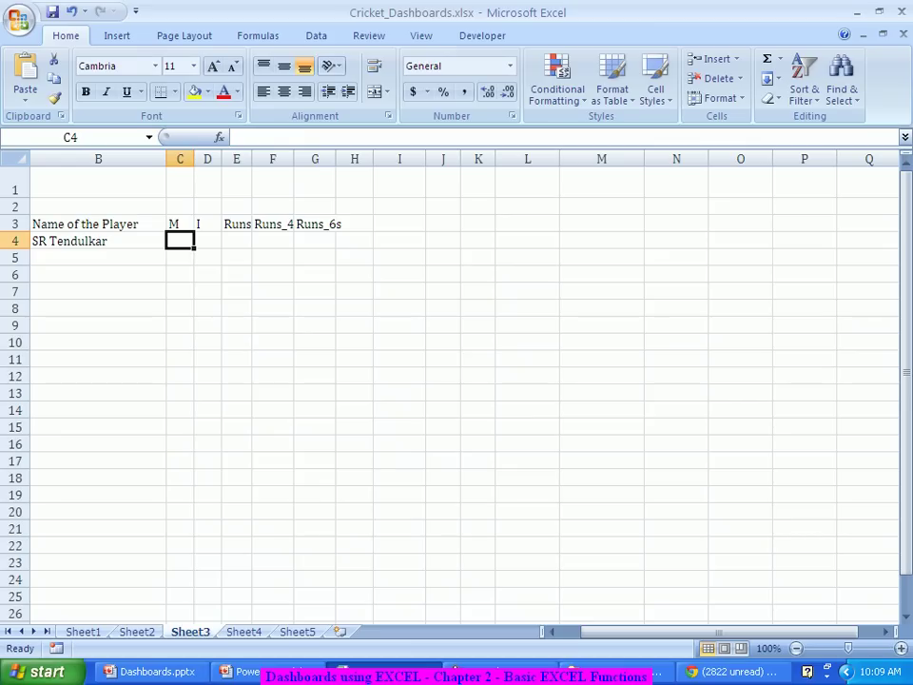
{"action": "type", "text": "="}
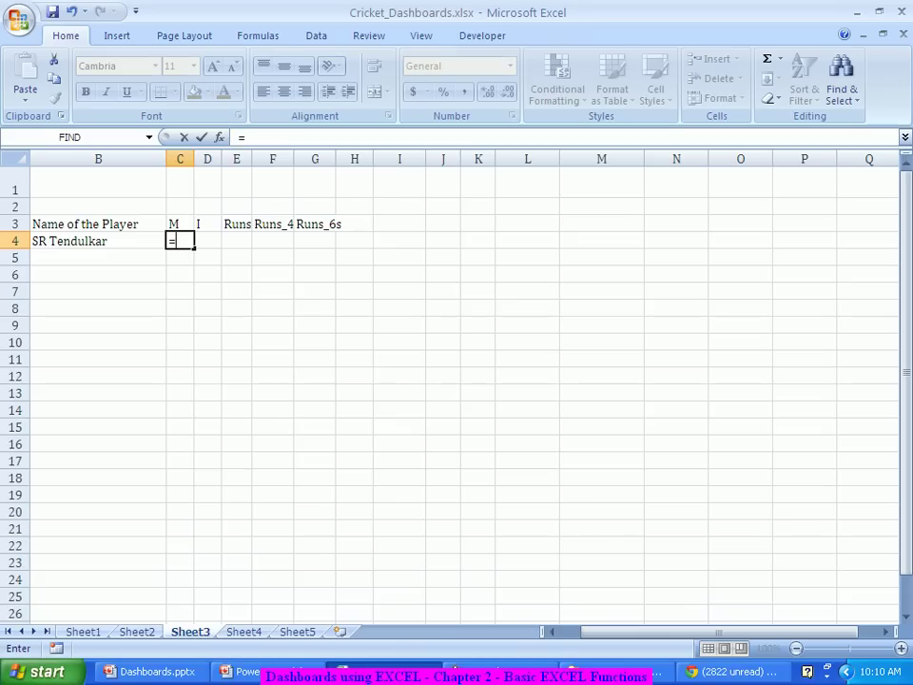
{"action": "type", "text": "cou"}
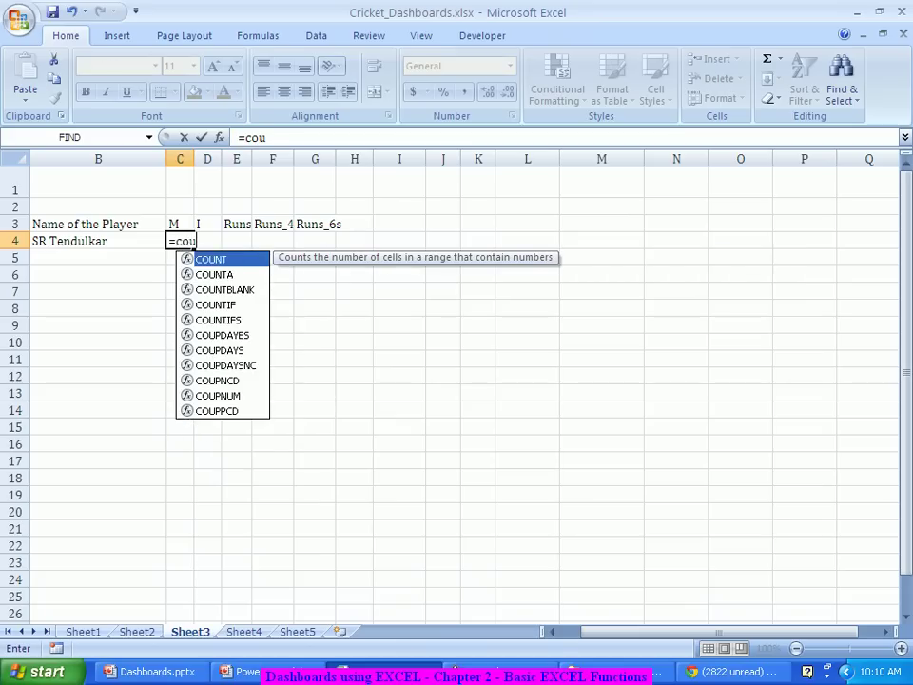
{"action": "type", "text": "ntif"}
{"action": "key", "text": "Tab"}
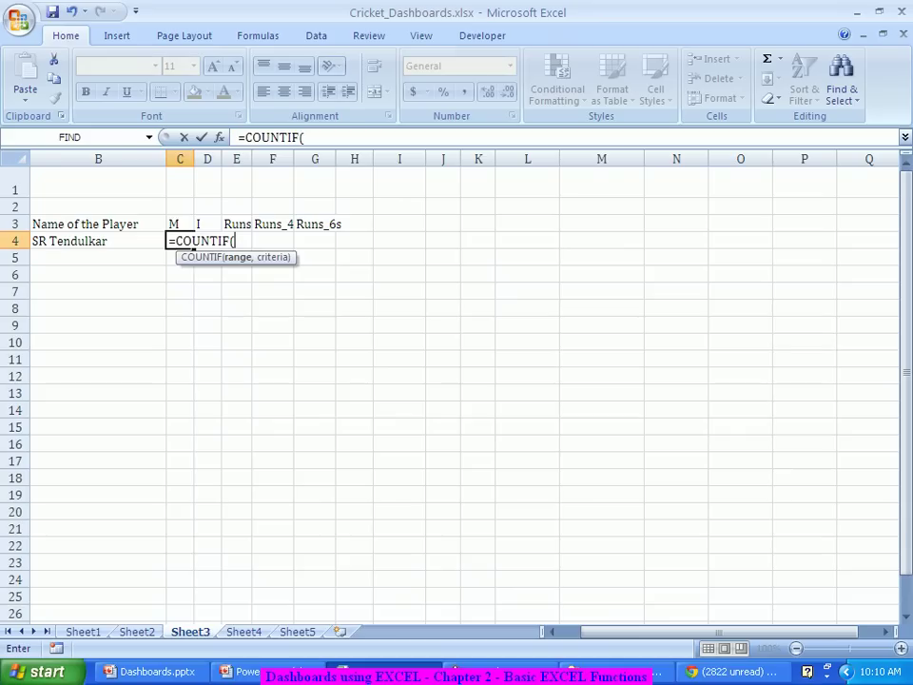
{"action": "key", "text": "ctrl+a"}
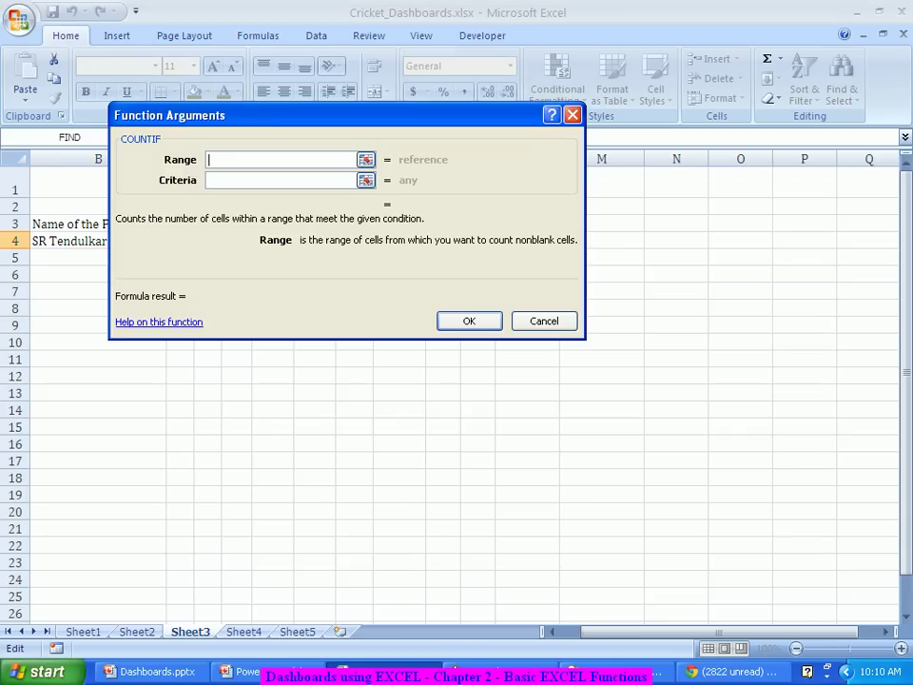
Complete the COUNTIF matches formula with Sheet1!A:A as the range and B4 as the criteria.
{"action": "left_click_drag", "start_coordinate": [357, 115], "coordinate": [732, 177]}
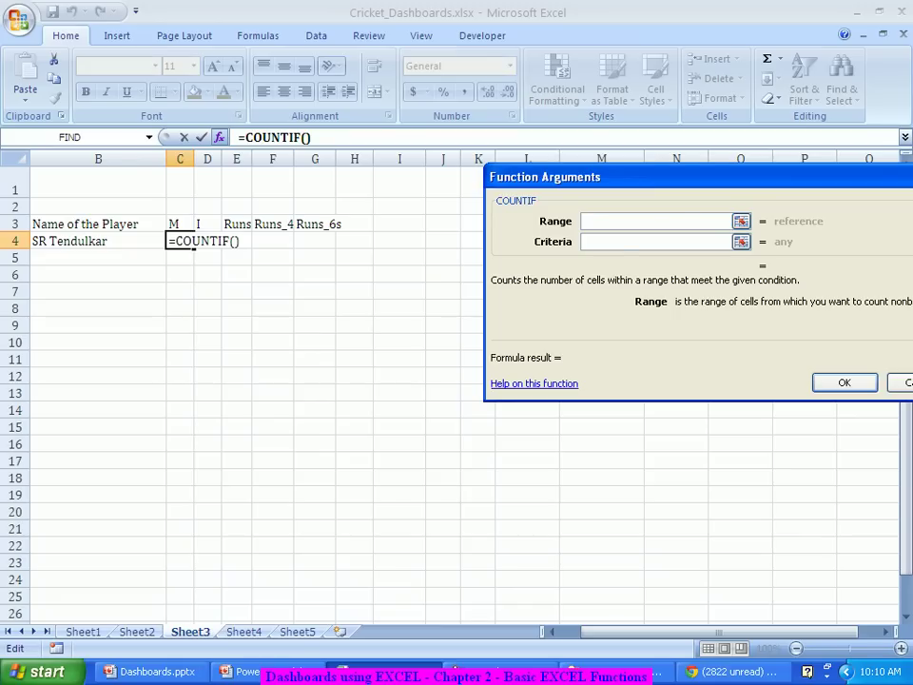
{"action": "left_click", "coordinate": [83, 631]}
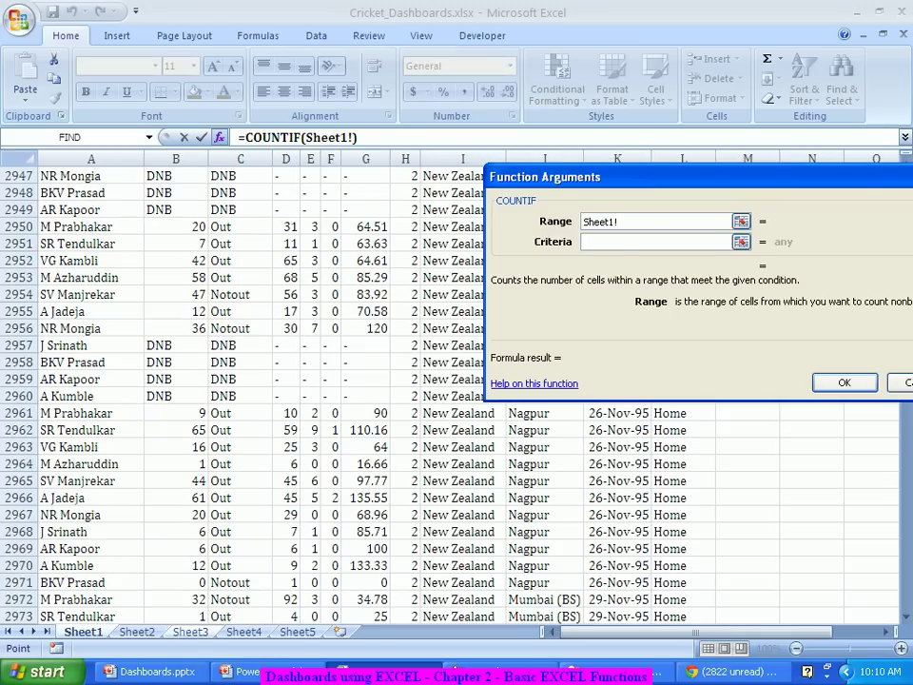
{"action": "left_click", "coordinate": [92, 158]}
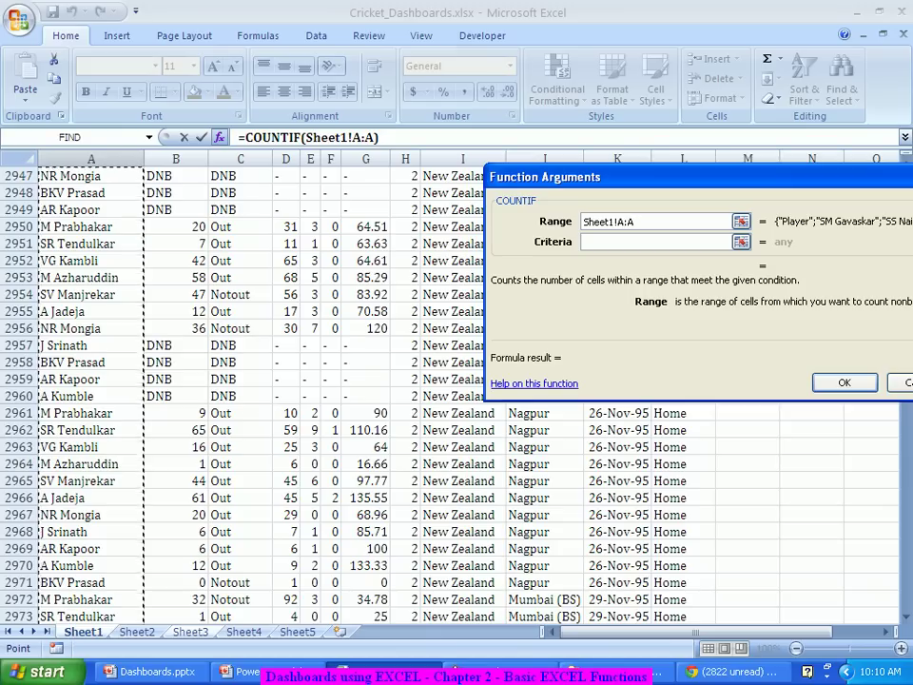
{"action": "key", "text": "Tab"}
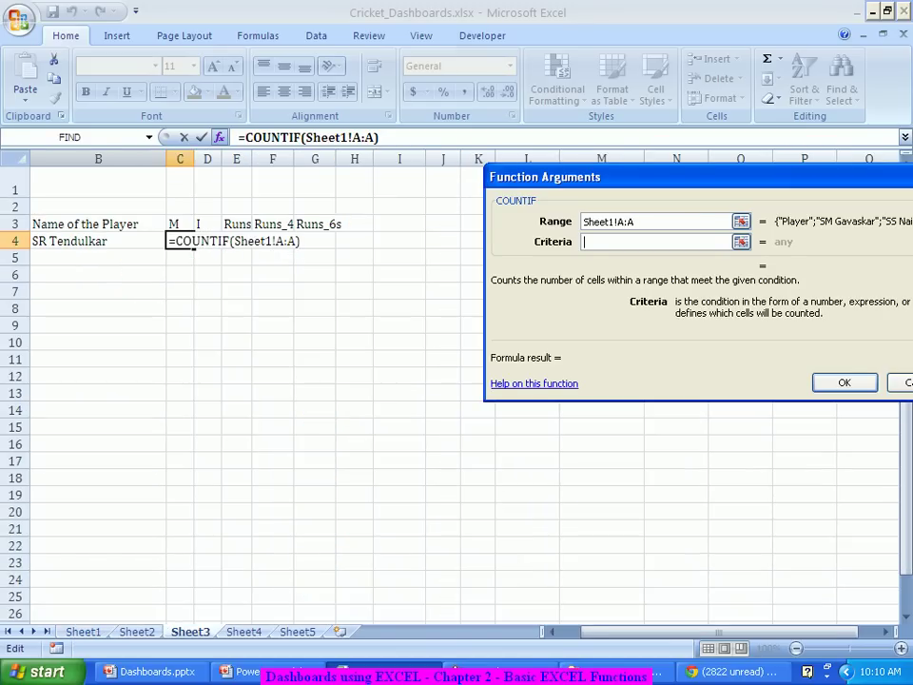
{"action": "left_click", "coordinate": [98, 242]}
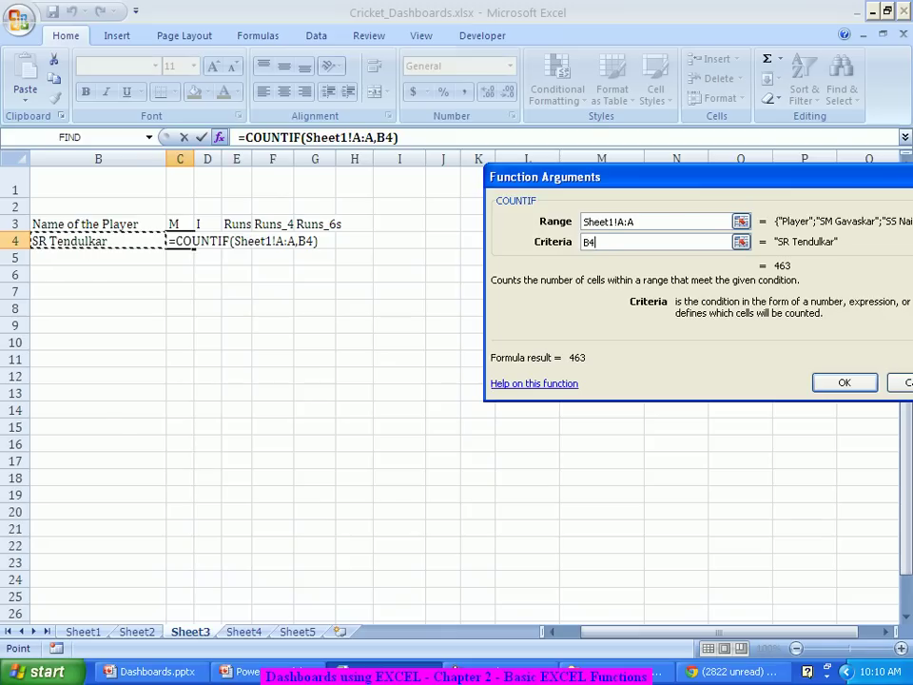
{"action": "key", "text": "Return"}
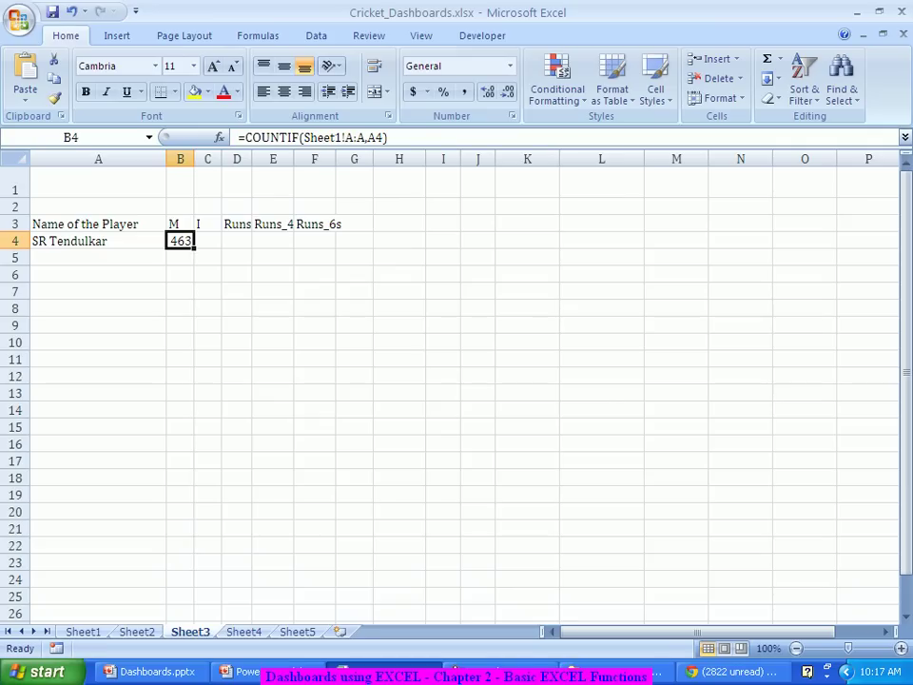
Start a COUNTIFS formula in Sheet3 cell C4 beneath the I heading and open its function arguments.
{"action": "left_click", "coordinate": [207, 241]}
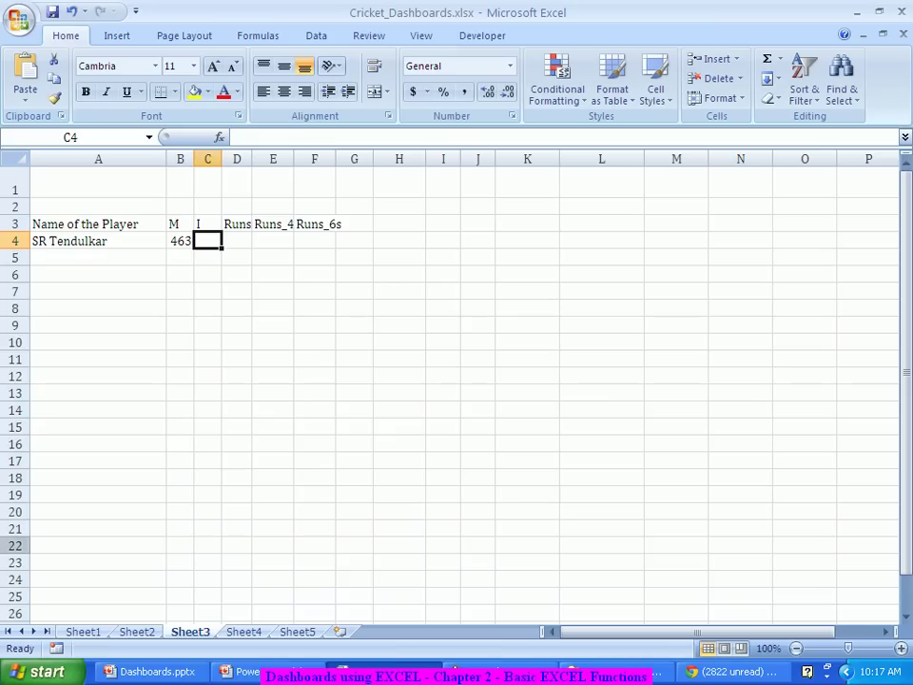
{"action": "key", "text": "ctrl+Page_Up"}
{"action": "key", "text": "ctrl+Page_Up"}
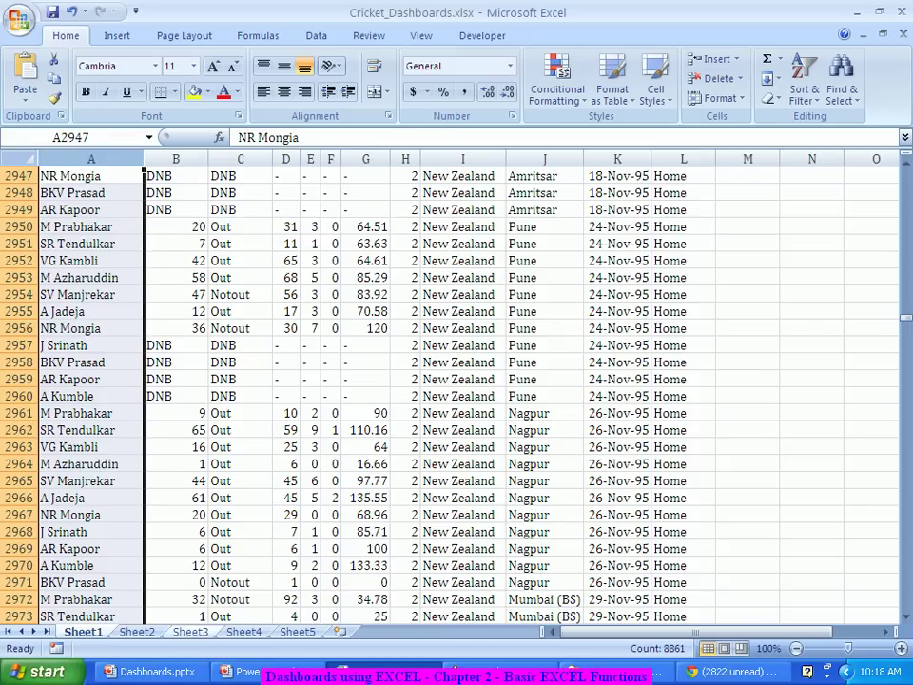
{"action": "left_click", "coordinate": [190, 632]}
{"action": "type", "text": "="}
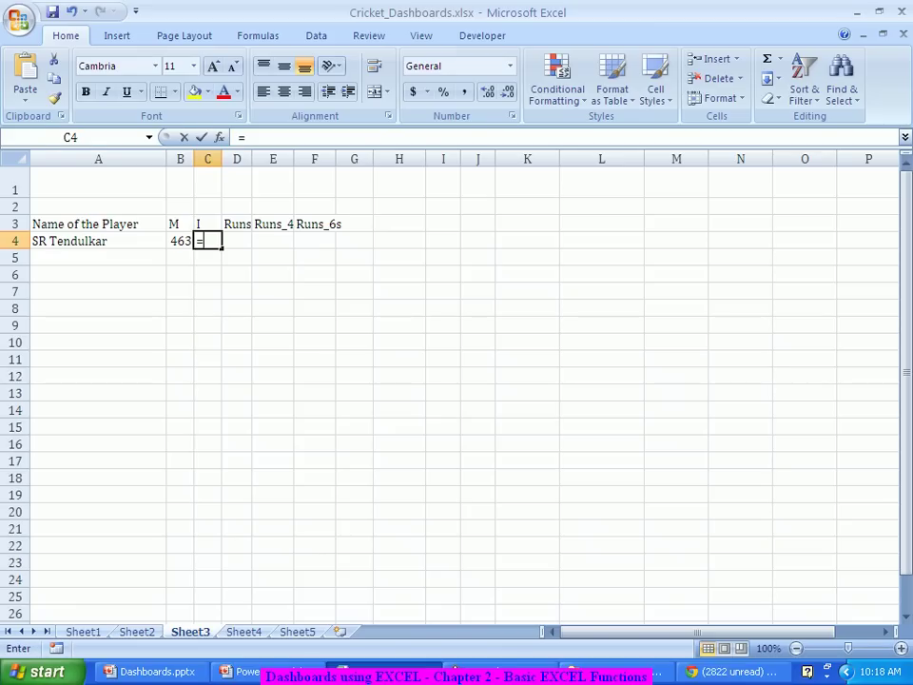
{"action": "type", "text": "countifs"}
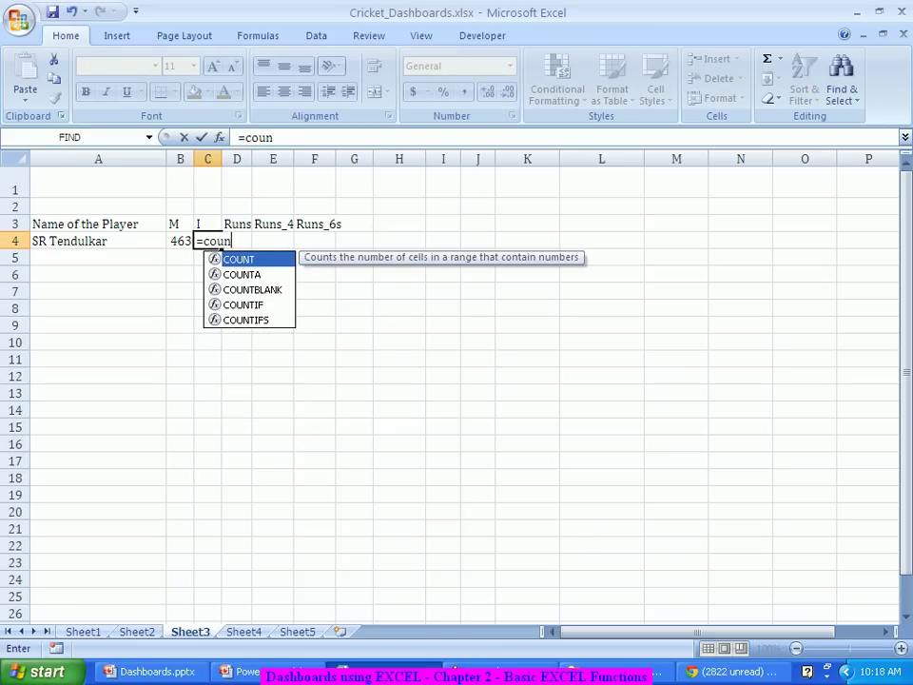
{"action": "key", "text": "Tab"}
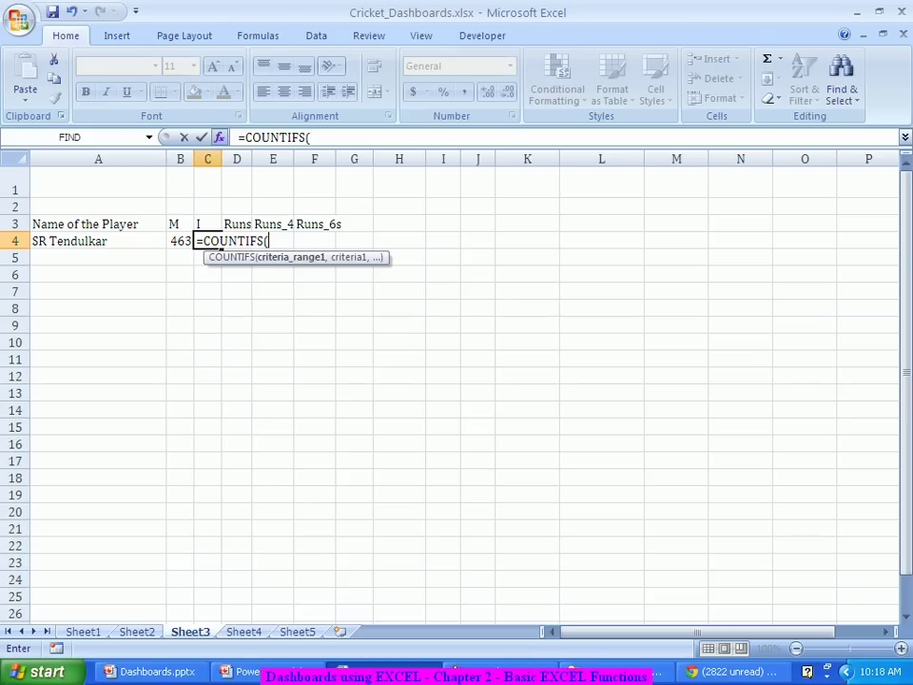
{"action": "left_click", "coordinate": [219, 137]}
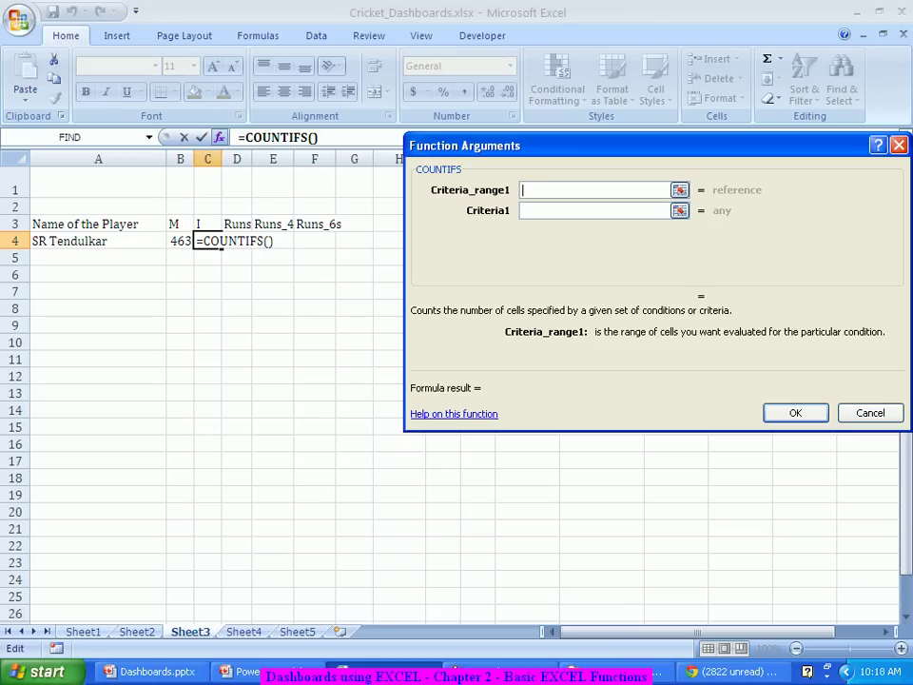
Set the first COUNTIFS condition to range Sheet1!A:A with cell A4 as its criterion.
{"action": "left_click", "coordinate": [82, 632]}
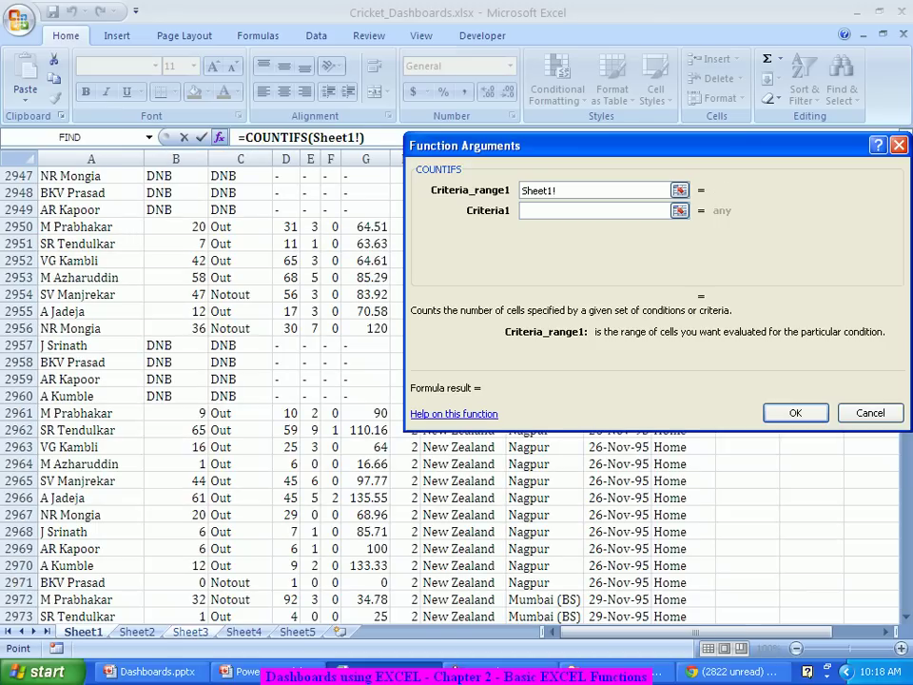
{"action": "left_click", "coordinate": [91, 159]}
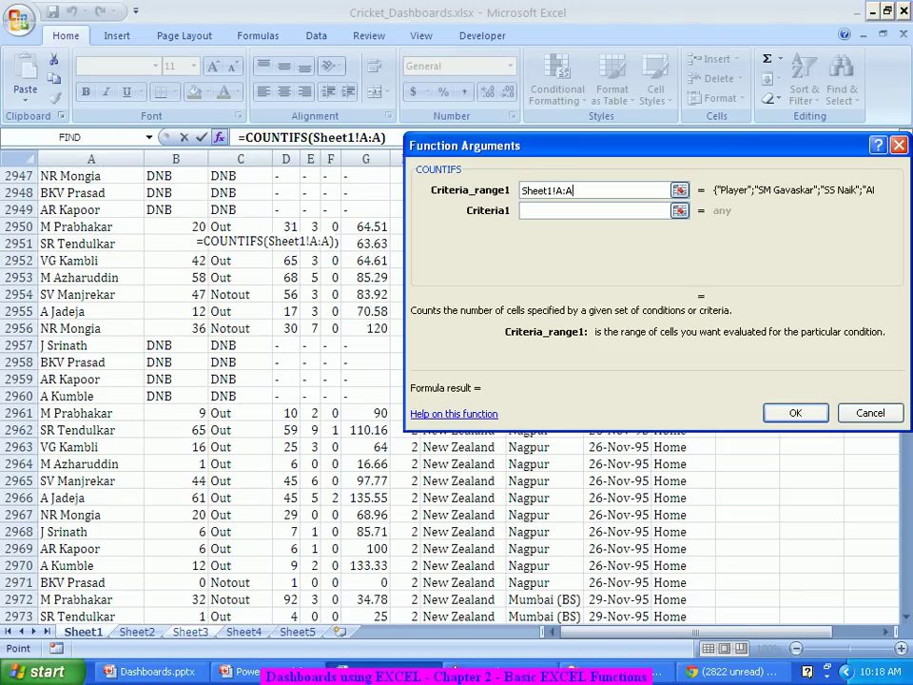
{"action": "key", "text": "Tab"}
{"action": "left_click", "coordinate": [98, 242]}
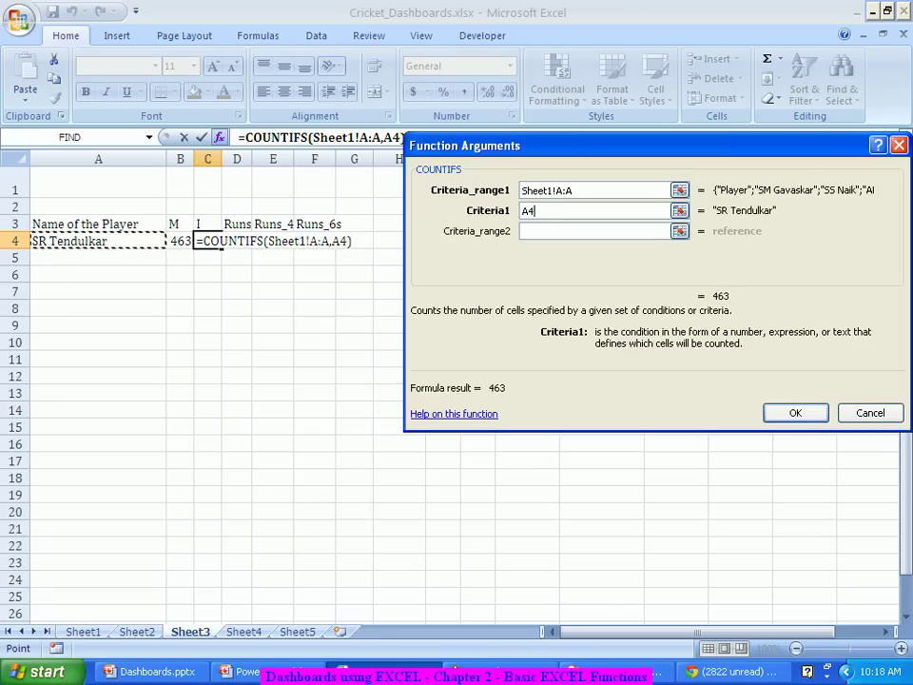
Add a second COUNTIFS condition on Sheet1!B:B with the criterion "<>DNB" and complete the innings formula.
{"action": "left_click", "coordinate": [594, 231]}
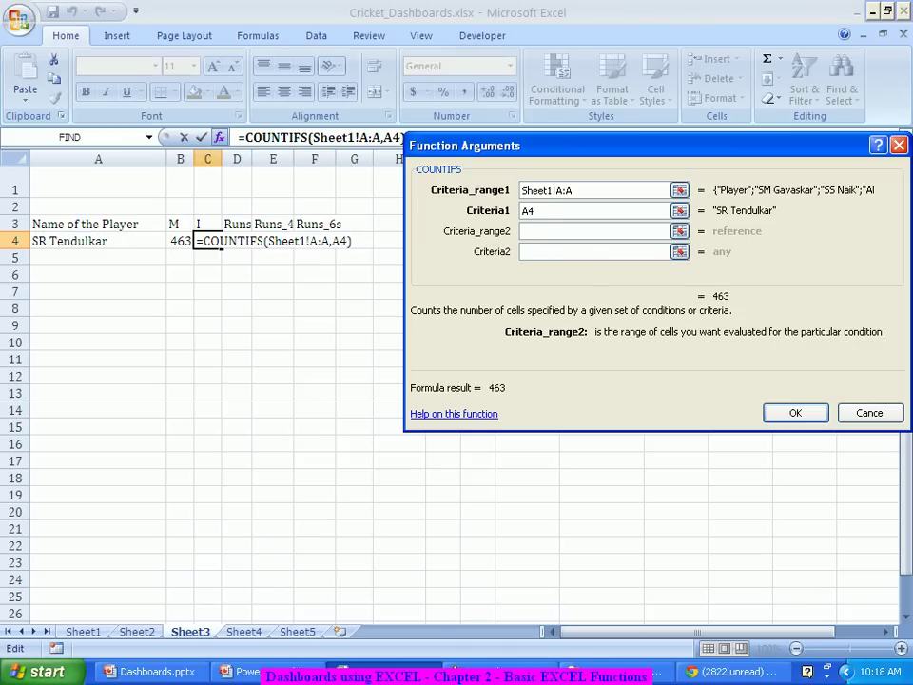
{"action": "left_click", "coordinate": [83, 632]}
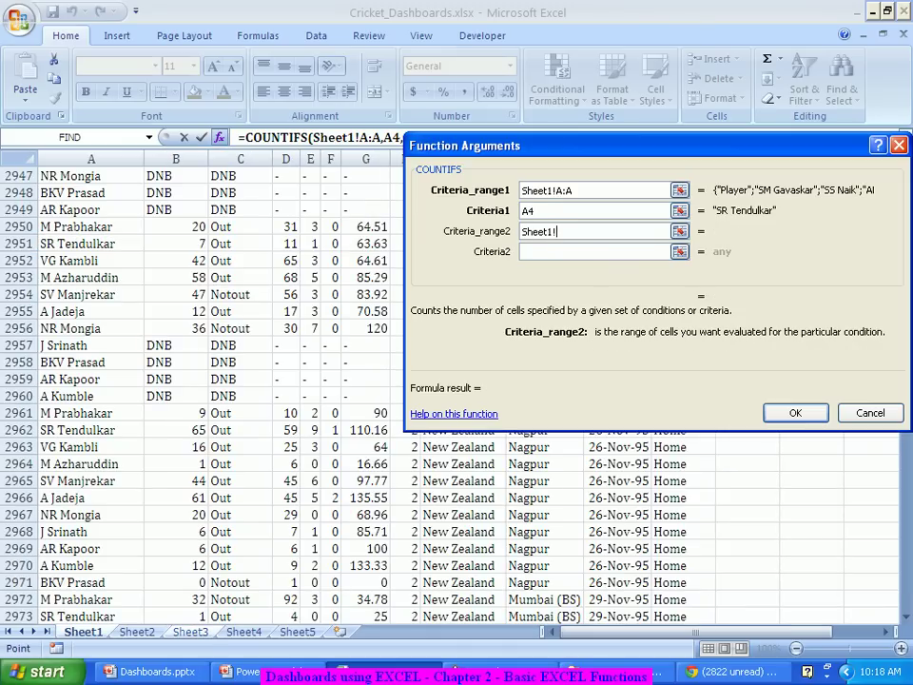
{"action": "left_click", "coordinate": [176, 158]}
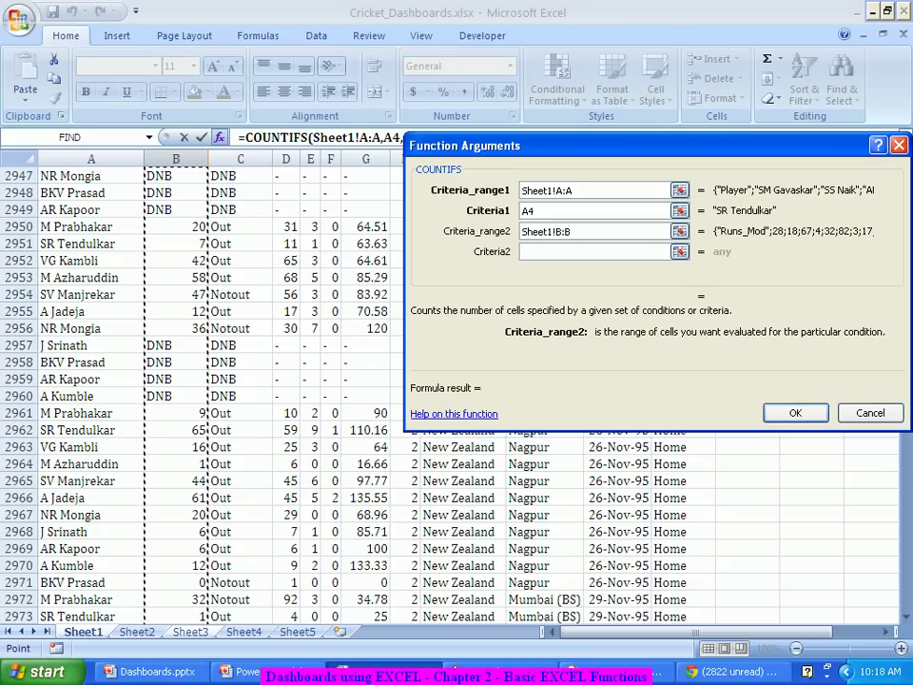
{"action": "key", "text": "Tab"}
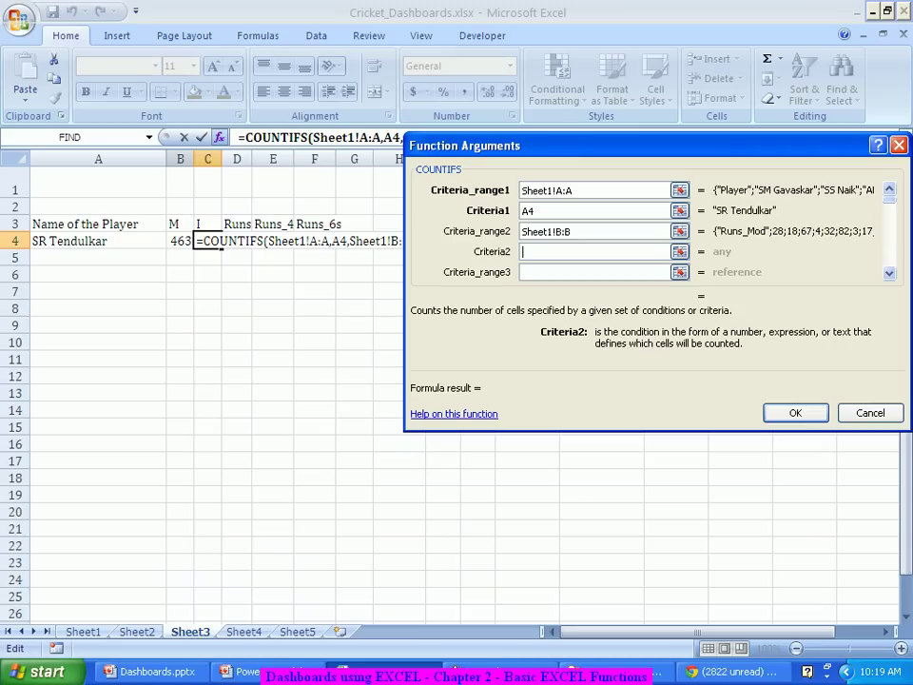
{"action": "type", "text": "\"<>"}
{"action": "type", "text": "\""}
{"action": "key", "text": "BackSpace"}
{"action": "key", "text": "BackSpace"}
{"action": "key", "text": "BackSpace"}
{"action": "key", "text": "BackSpace"}
{"action": "type", "text": "<>DNB"}
{"action": "key", "text": "Tab"}
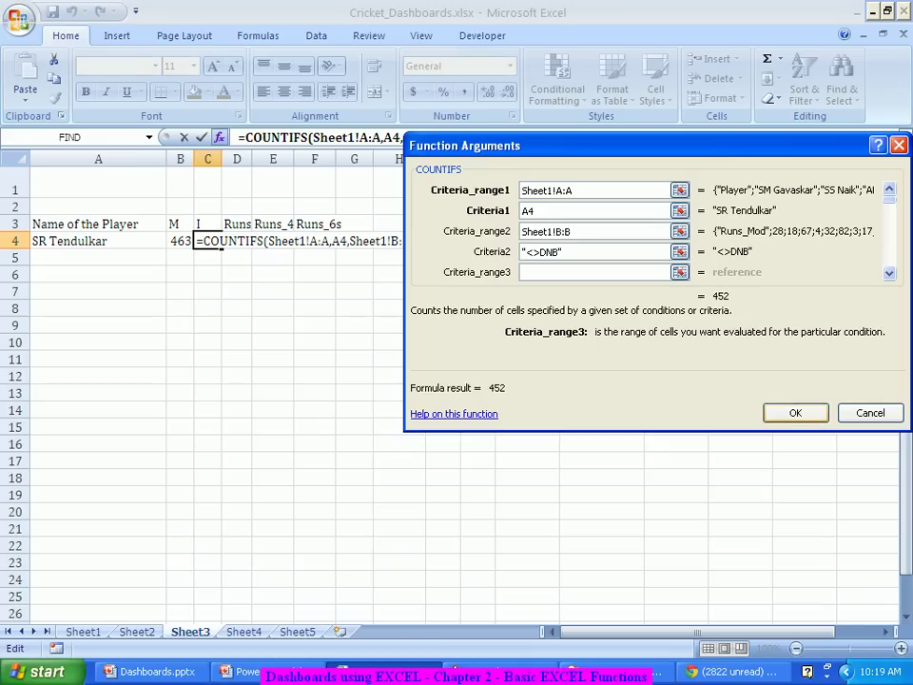
{"action": "key", "text": "Return"}
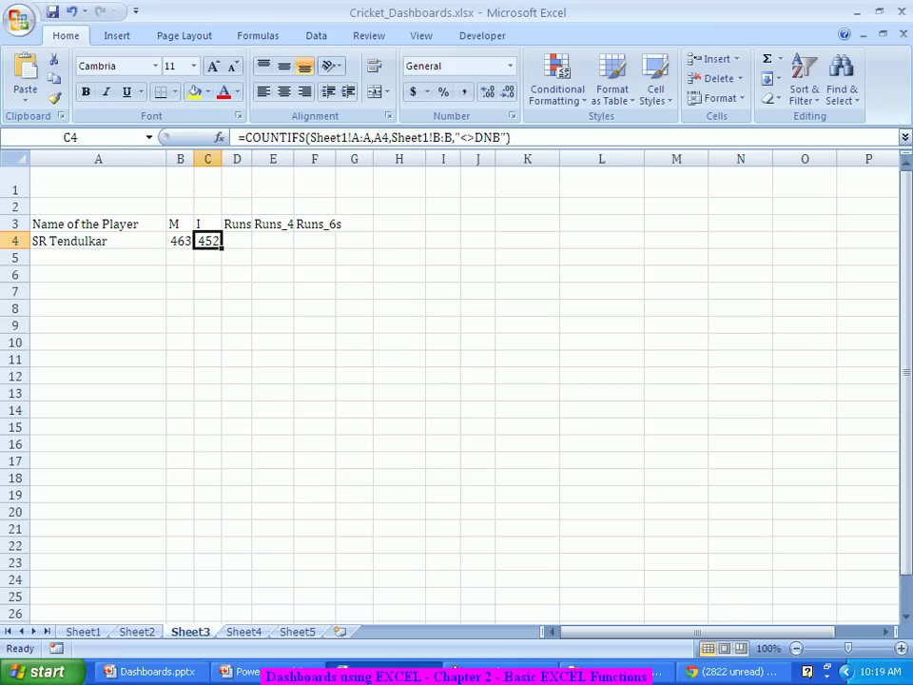
Test the formulas by replacing the player name in cell A4 with R Dravid.
{"action": "left_click", "coordinate": [98, 240]}
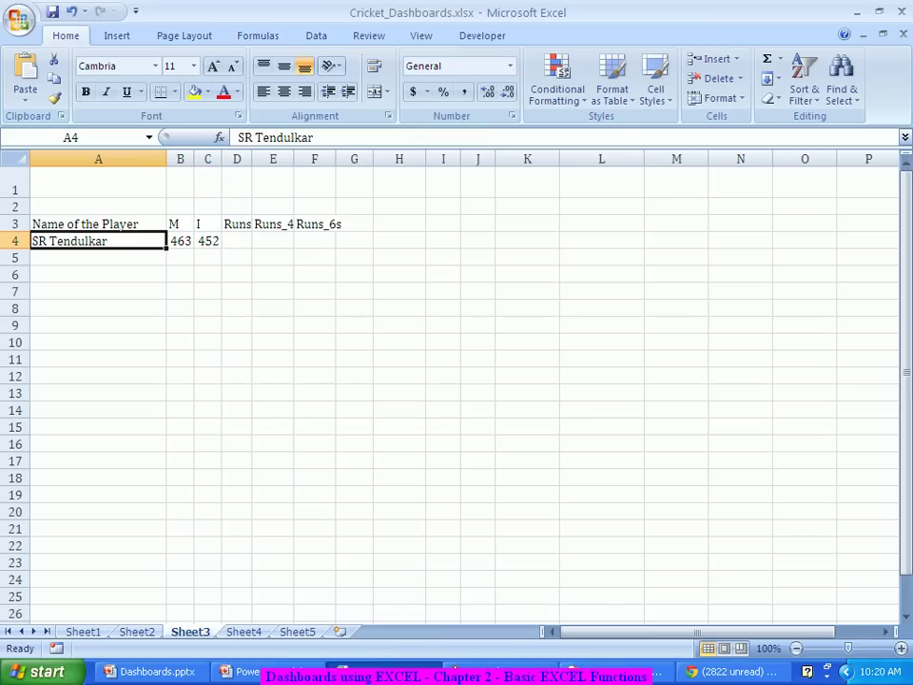
{"action": "type", "text": "R Dravid"}
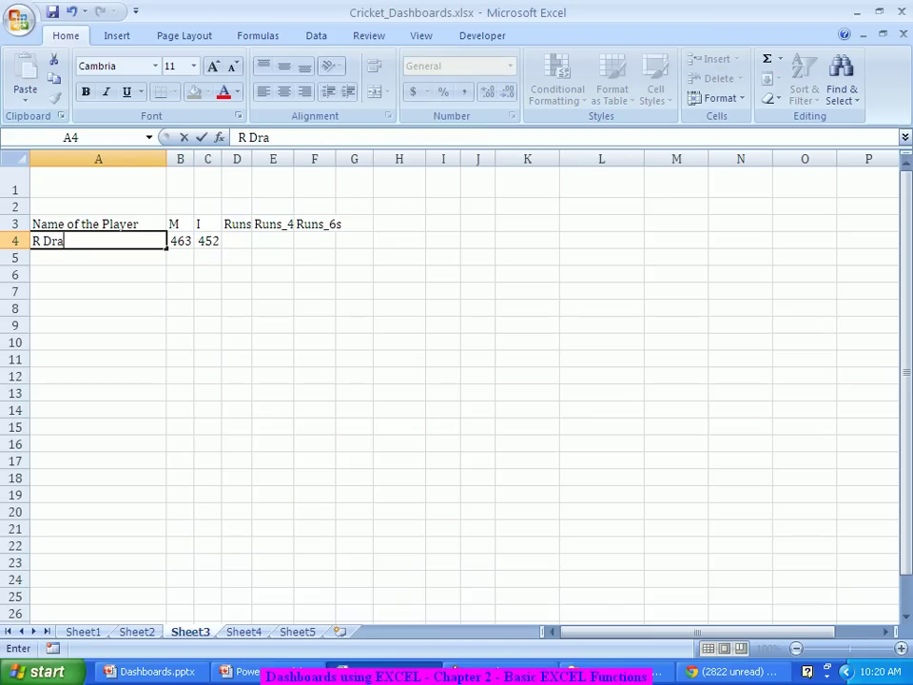
{"action": "key", "text": "Return"}
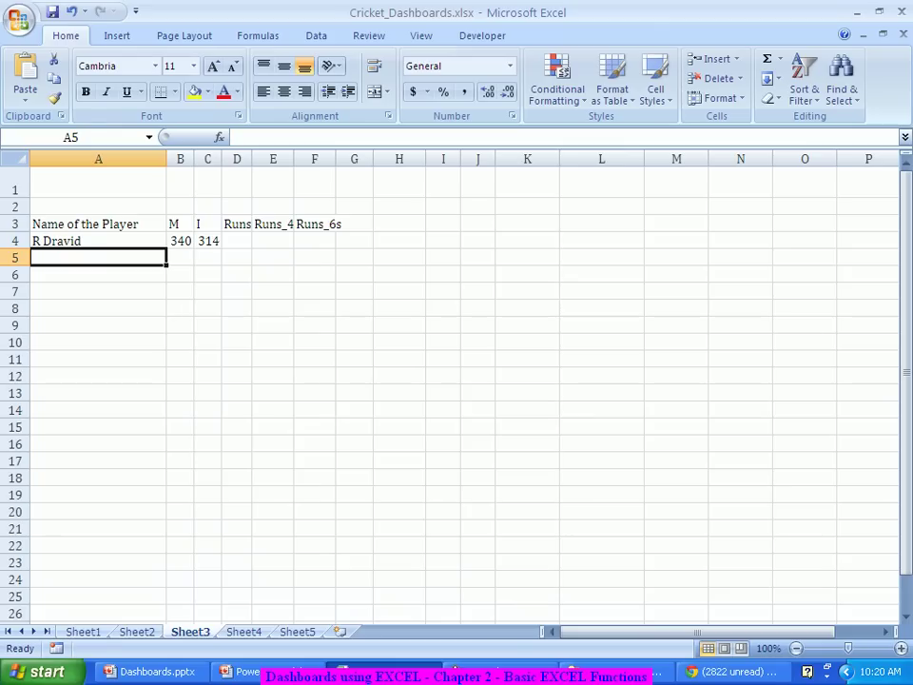
Change the player name in cell A4 back to "SR tendulkar".
{"action": "key", "text": "Up"}
{"action": "type", "text": "SR"}
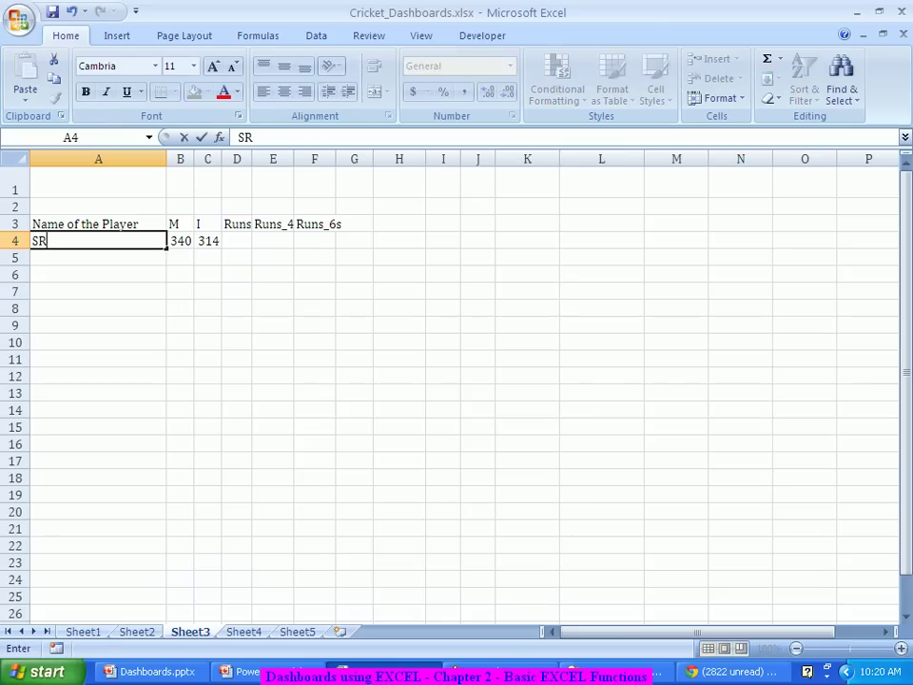
{"action": "type", "text": " tendulakr"}
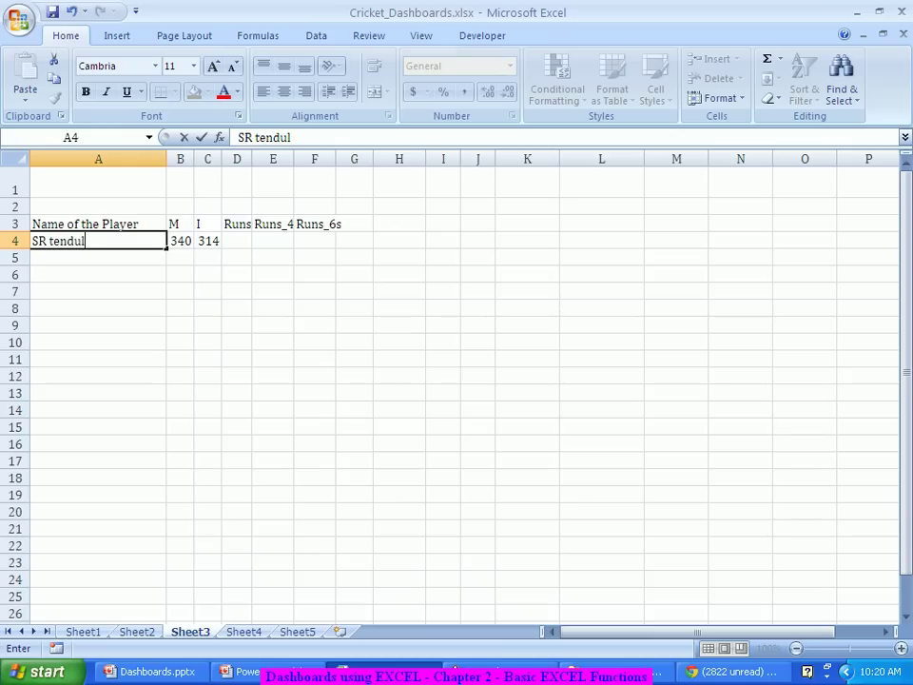
{"action": "key", "text": "BackSpace"}
{"action": "key", "text": "BackSpace"}
{"action": "key", "text": "BackSpace"}
{"action": "type", "text": "kar"}
{"action": "key", "text": "Tab"}
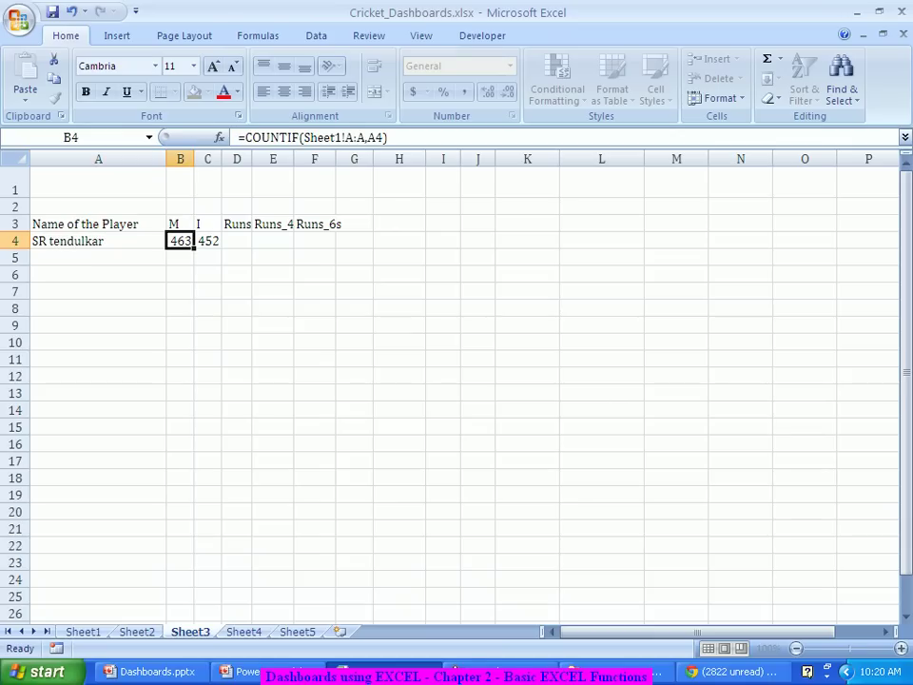
Select cell D4 beneath the Runs heading, then view the innings data on Sheet1.
{"action": "key", "text": "Tab"}
{"action": "key", "text": "Tab"}
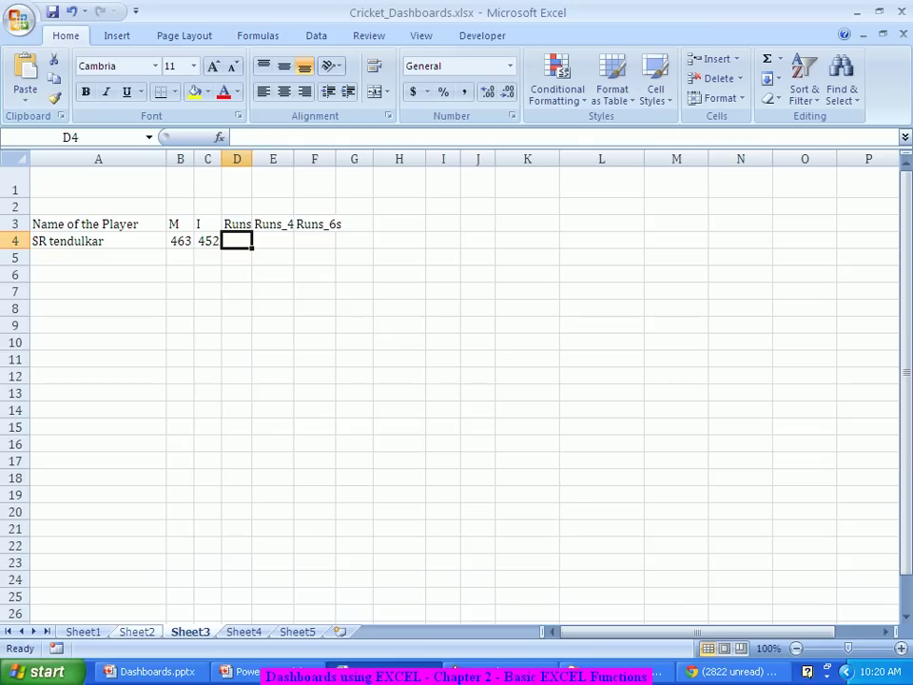
{"action": "key", "text": "ctrl+Page_Up"}
{"action": "key", "text": "ctrl+Page_Up"}
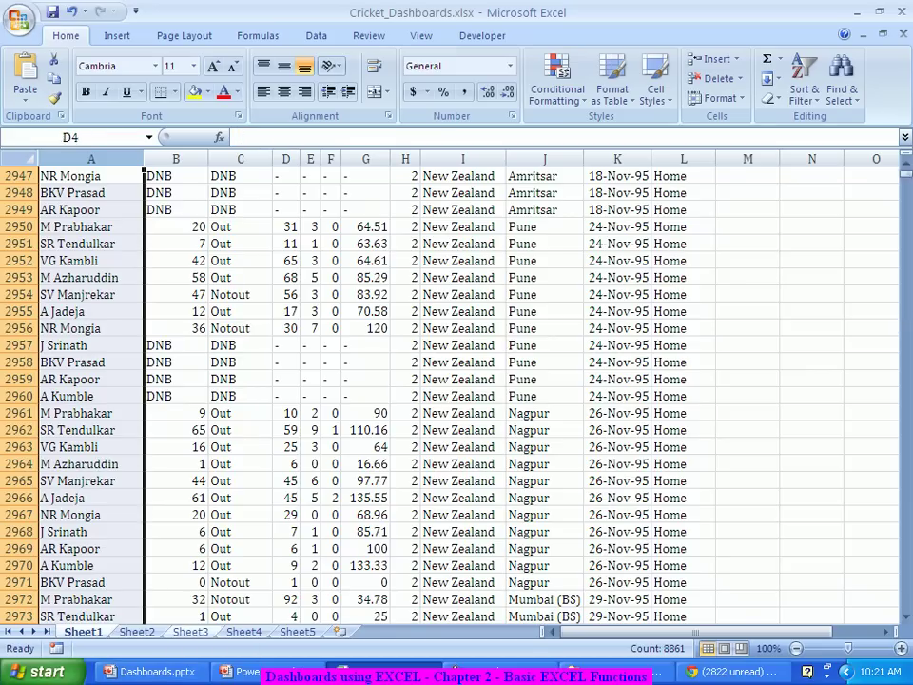
Start a SUMIF formula in cell D4 under Runs, with Sheet1!A:A as the range to evaluate.
{"action": "type", "text": "=sum"}
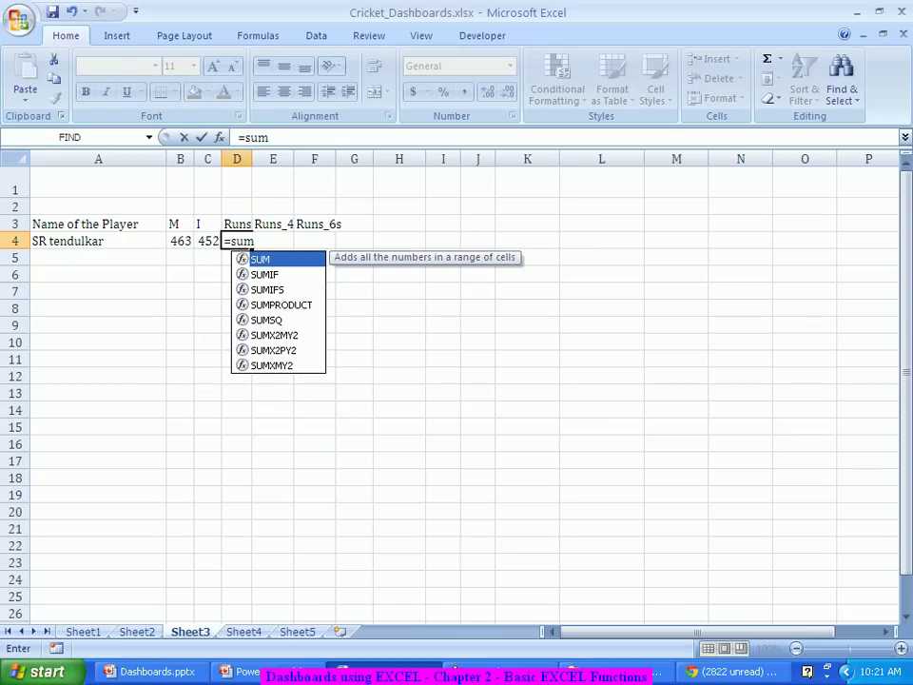
{"action": "type", "text": "if"}
{"action": "key", "text": "Tab"}
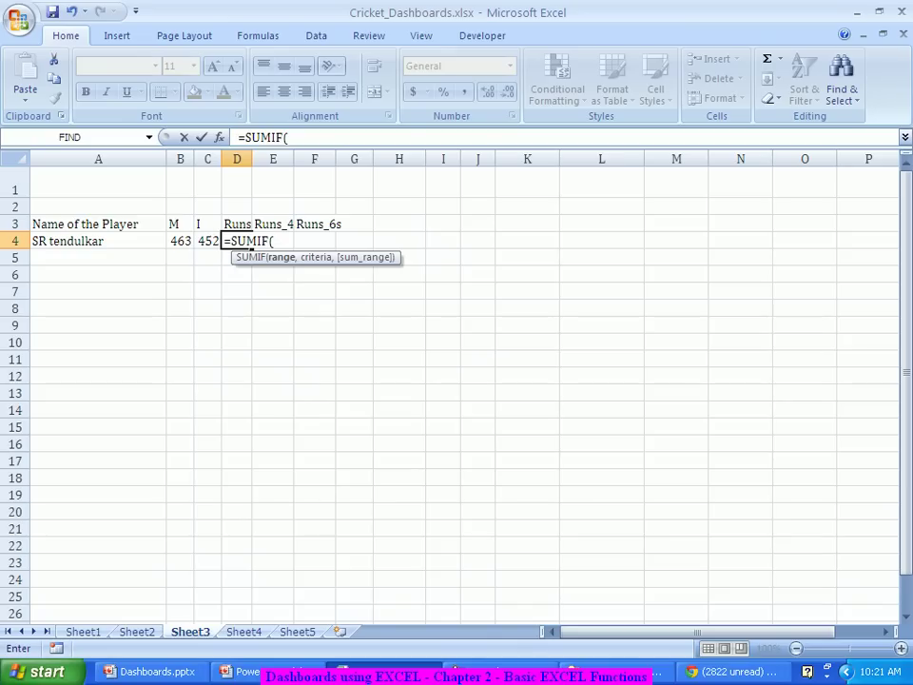
{"action": "left_click", "coordinate": [218, 137]}
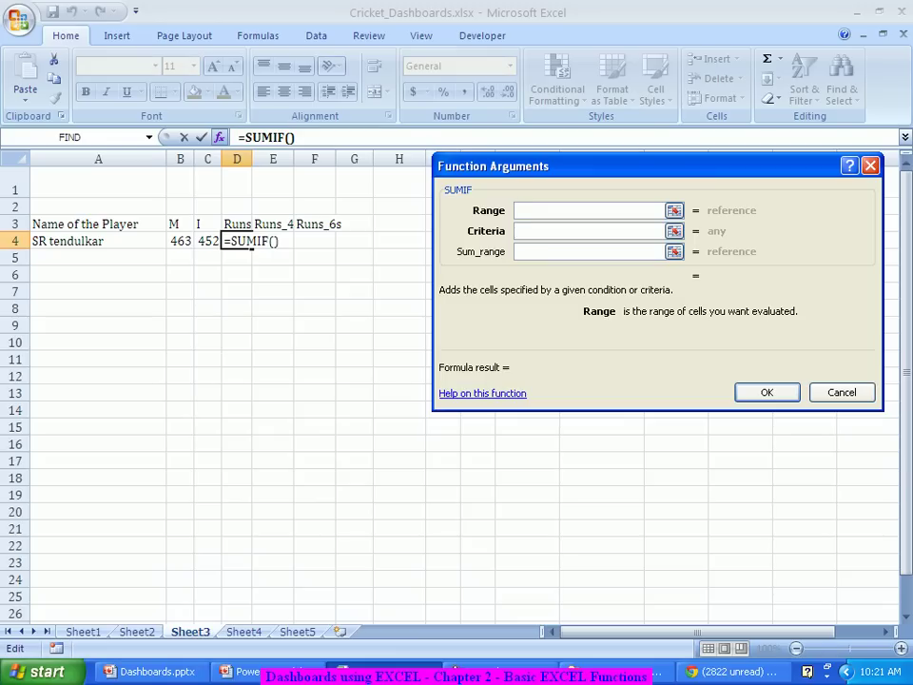
{"action": "left_click", "coordinate": [83, 632]}
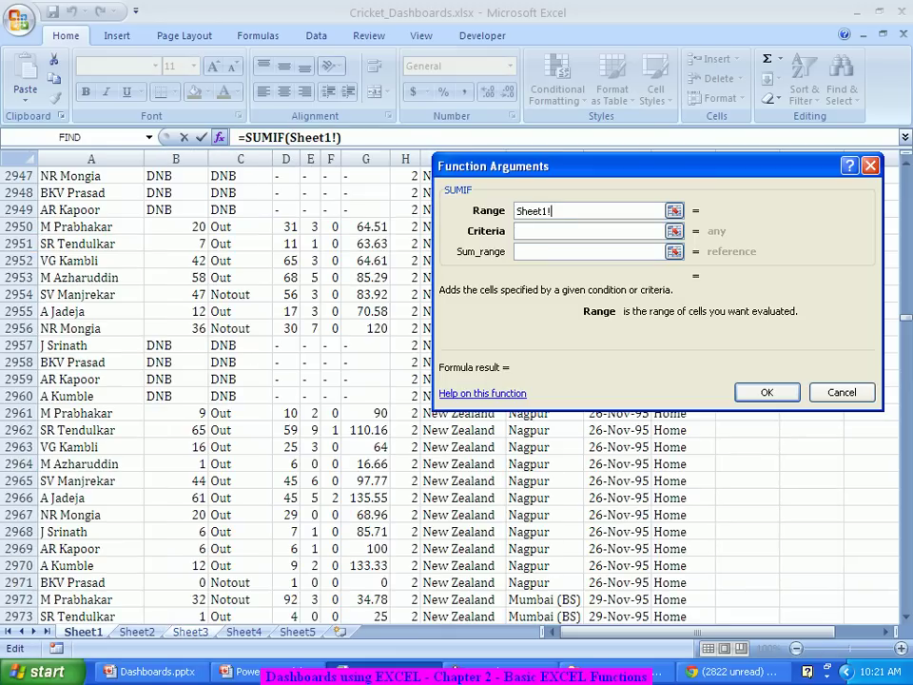
{"action": "type", "text": "A:A"}
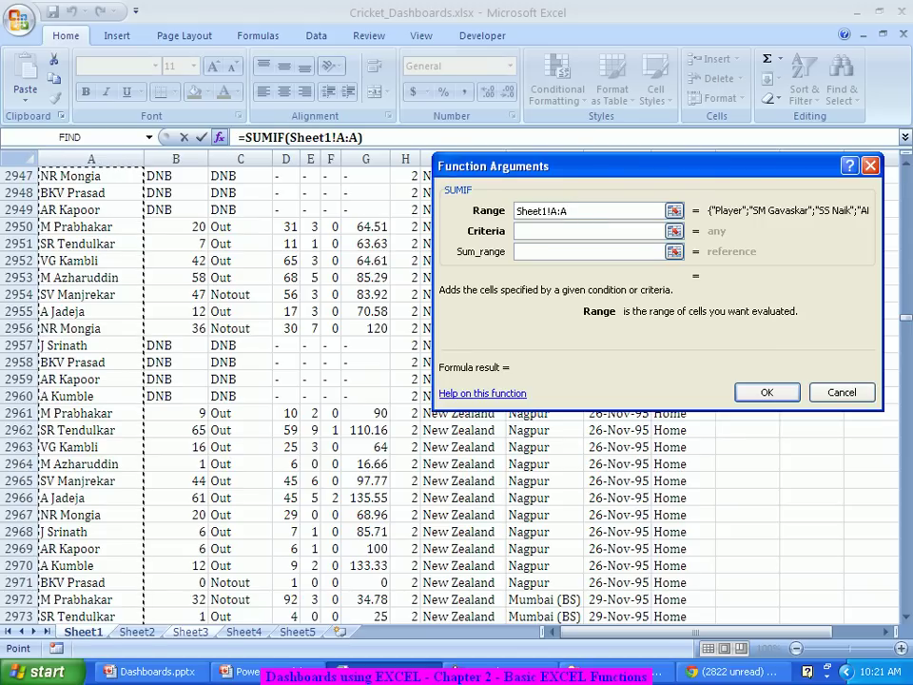
{"action": "key", "text": "Tab"}
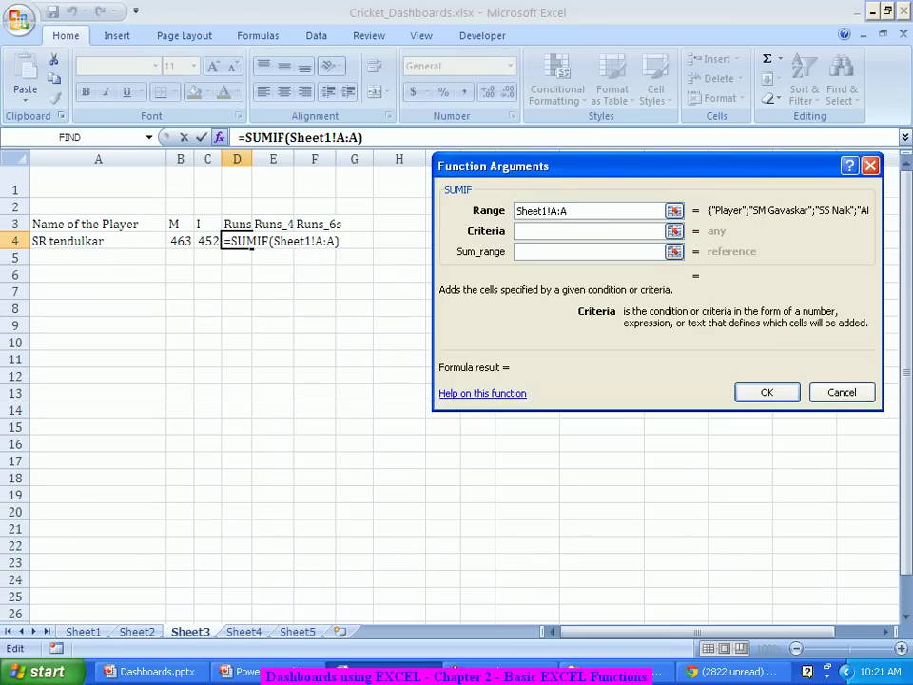
Set the SUMIF criteria to A4 and the sum range to Sheet1!B:B, and complete the Runs formula.
{"action": "left_click", "coordinate": [66, 240]}
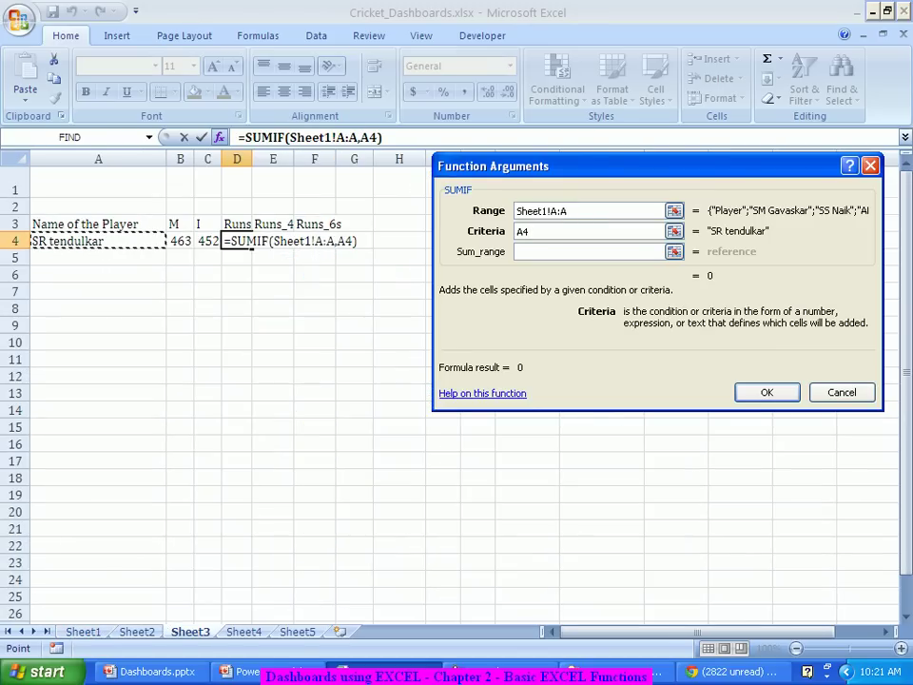
{"action": "key", "text": "Tab"}
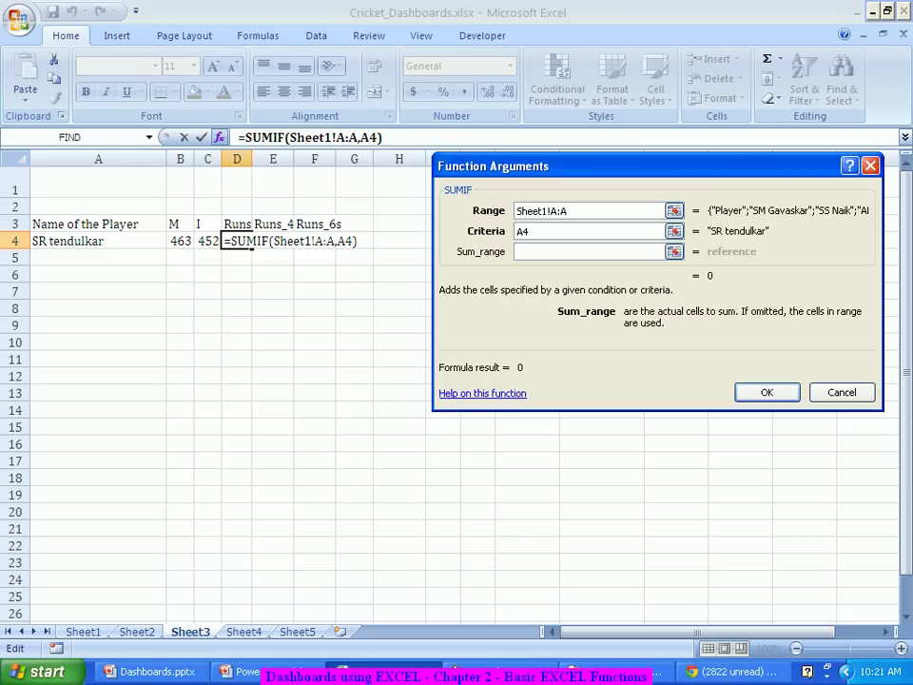
{"action": "key", "text": "ctrl+Page_Up"}
{"action": "key", "text": "ctrl+Page_Up"}
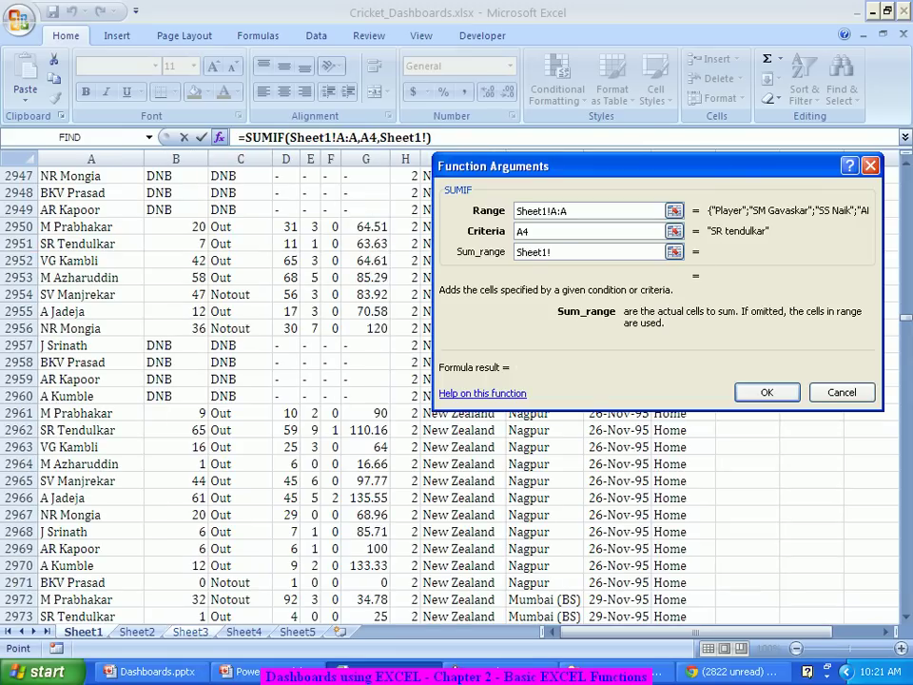
{"action": "left_click", "coordinate": [176, 159]}
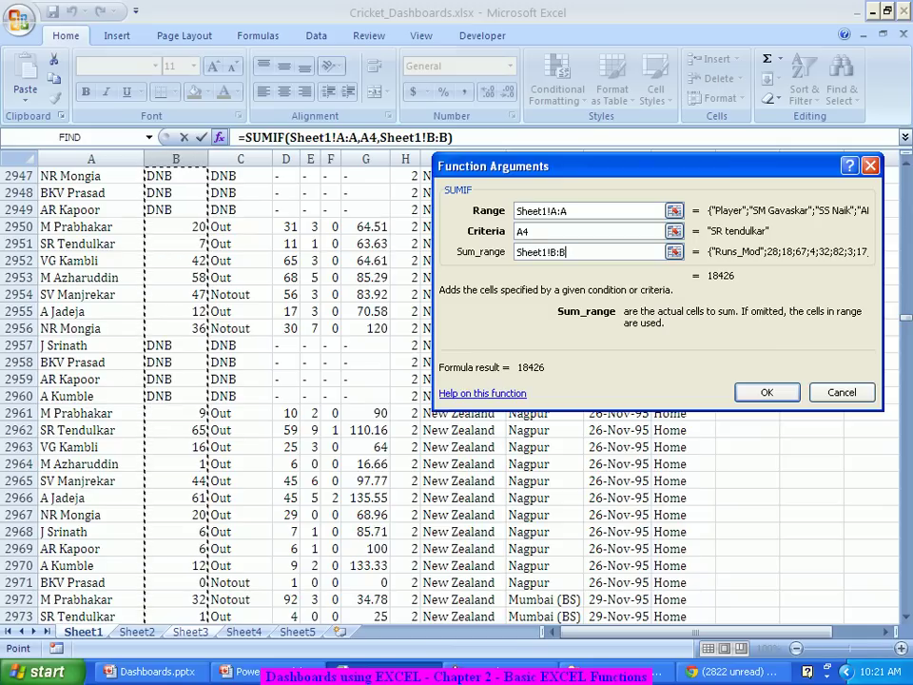
{"action": "key", "text": "Return"}
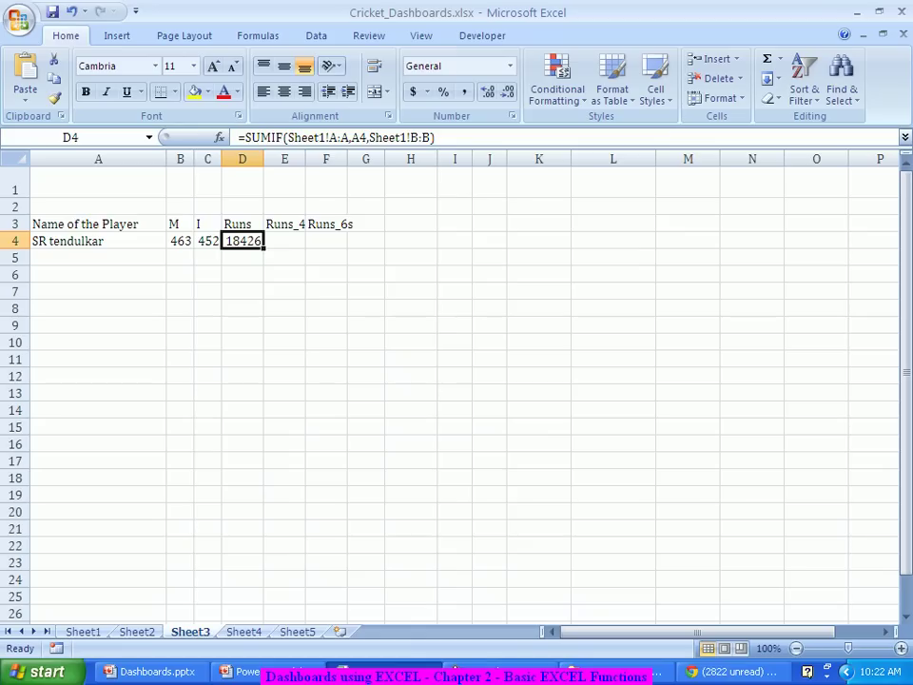
Review the SUMIF arguments of the Runs formula in cell D4, leaving them as they are.
{"action": "left_click", "coordinate": [219, 137]}
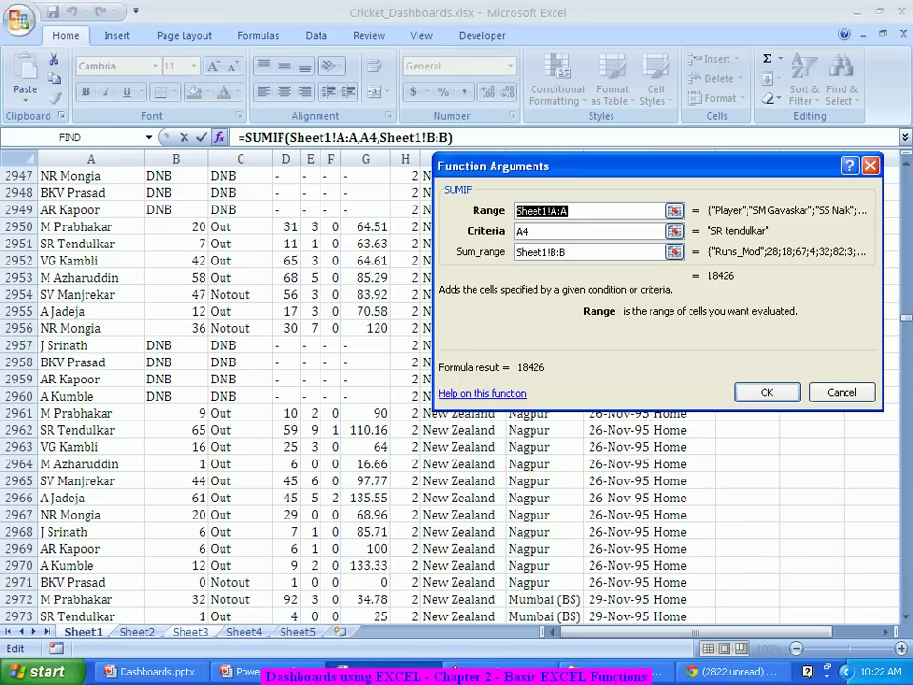
{"action": "left_click", "coordinate": [570, 211]}
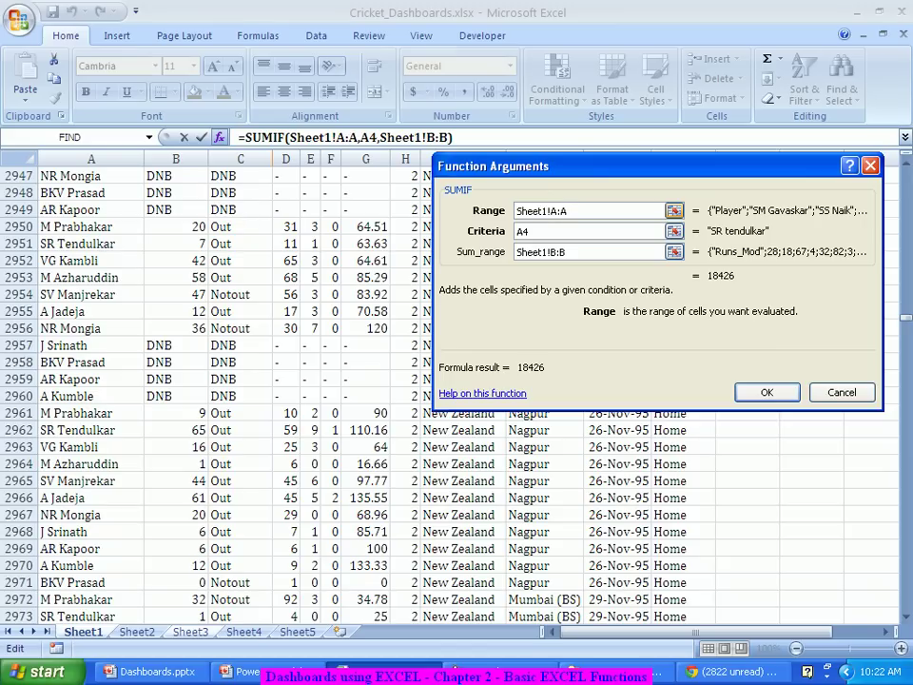
{"action": "key", "text": "Return"}
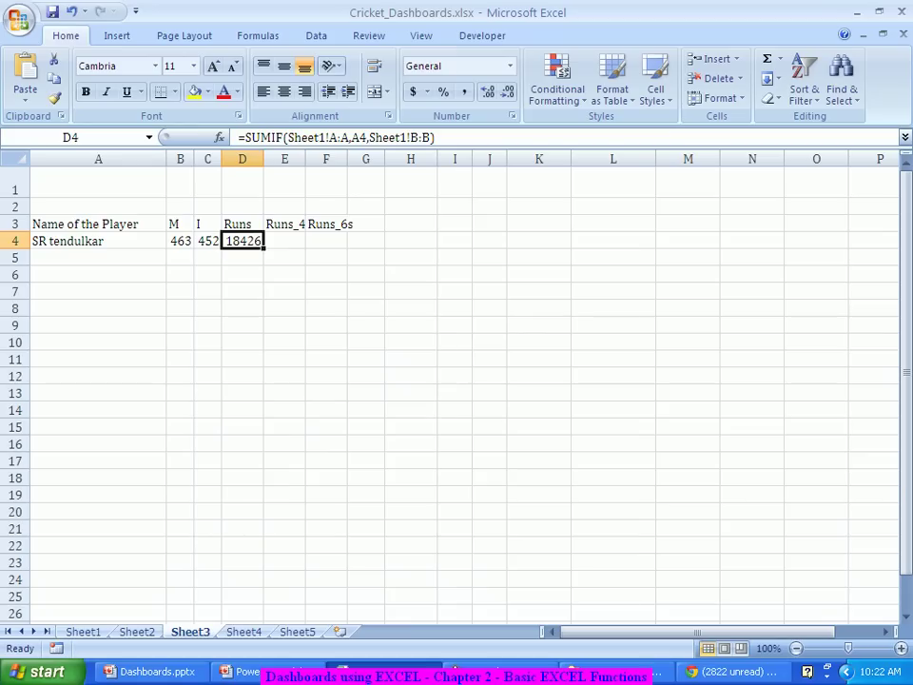
{"action": "left_click", "coordinate": [285, 241]}
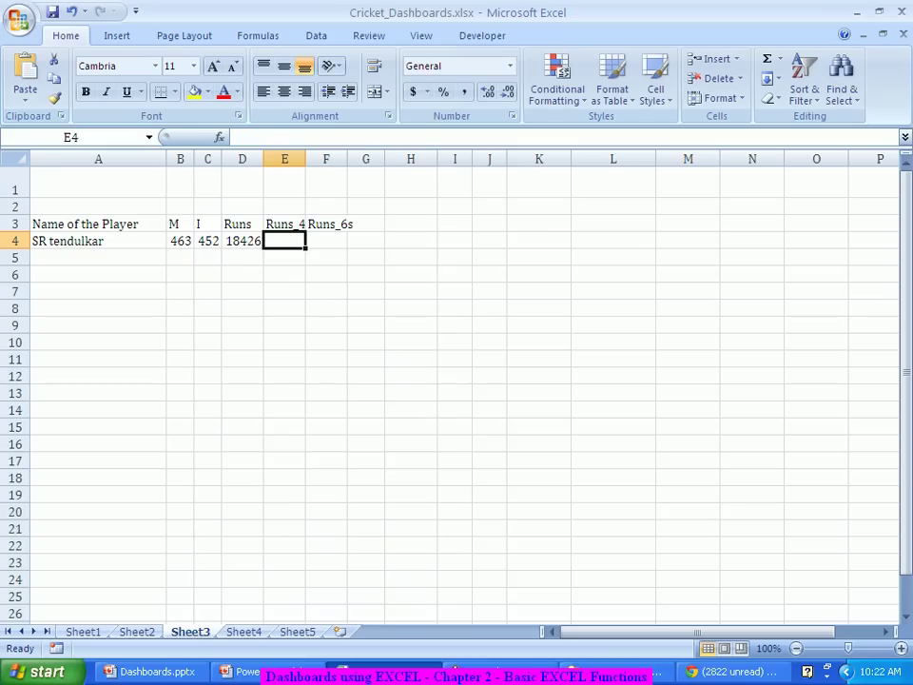
{"action": "left_click", "coordinate": [243, 241]}
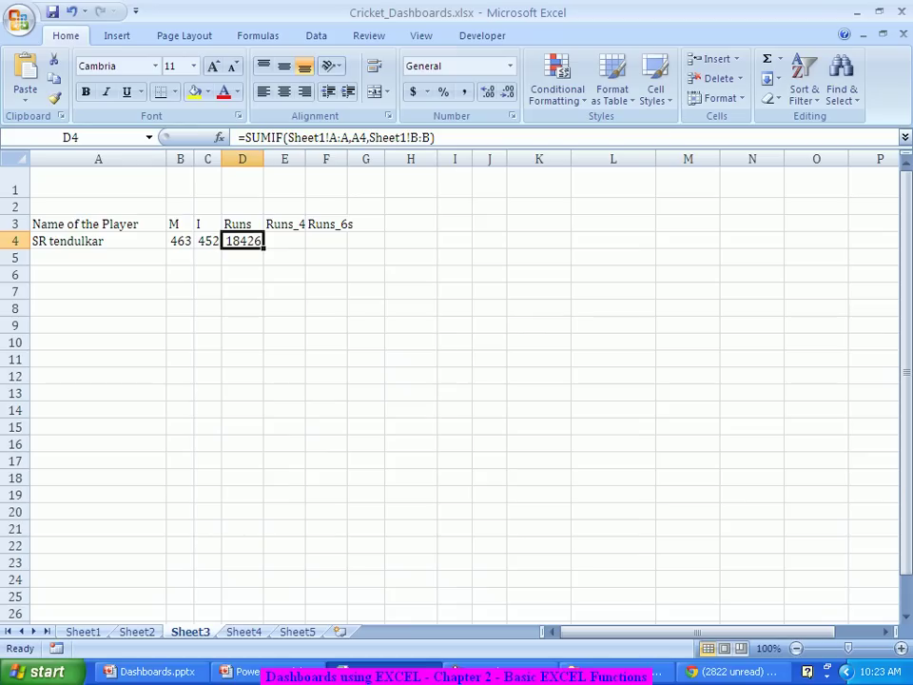
Start a SUMIF formula in cell E4 under Runs_4, with Sheet1!A:A as the range to evaluate.
{"action": "left_click", "coordinate": [284, 241]}
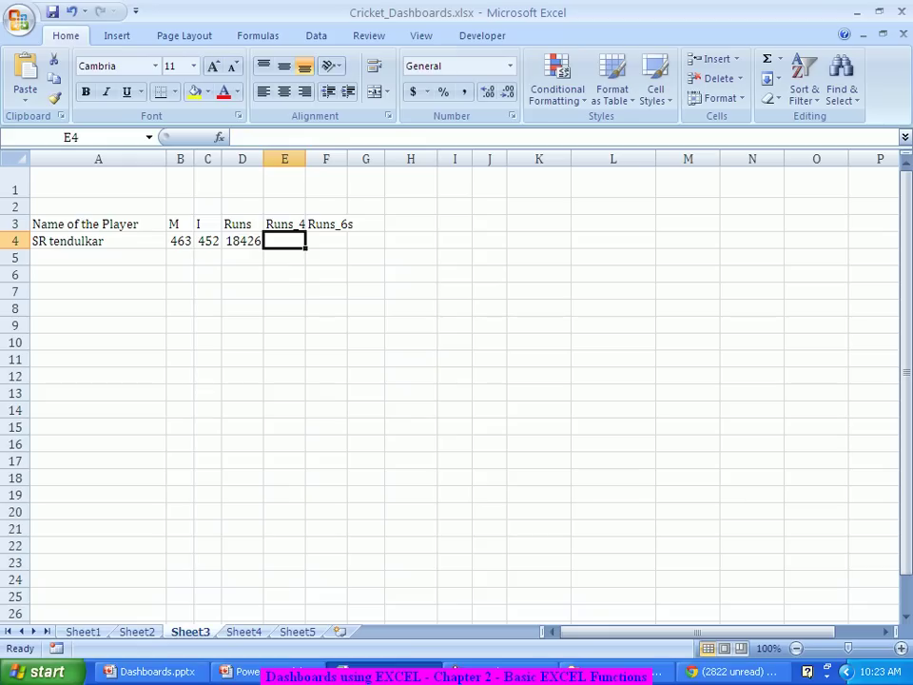
{"action": "type", "text": "="}
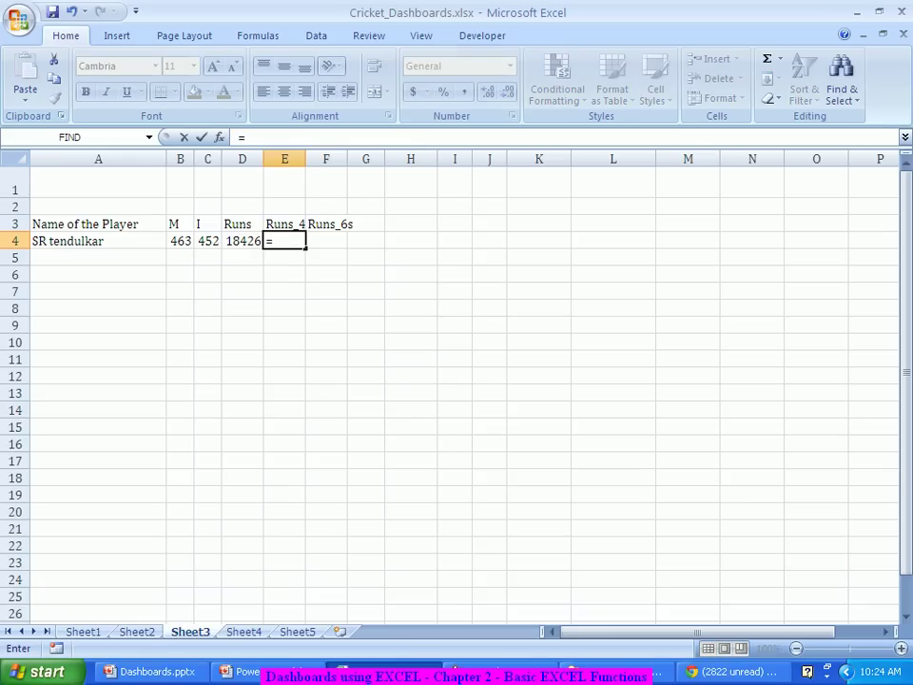
{"action": "type", "text": "sumif"}
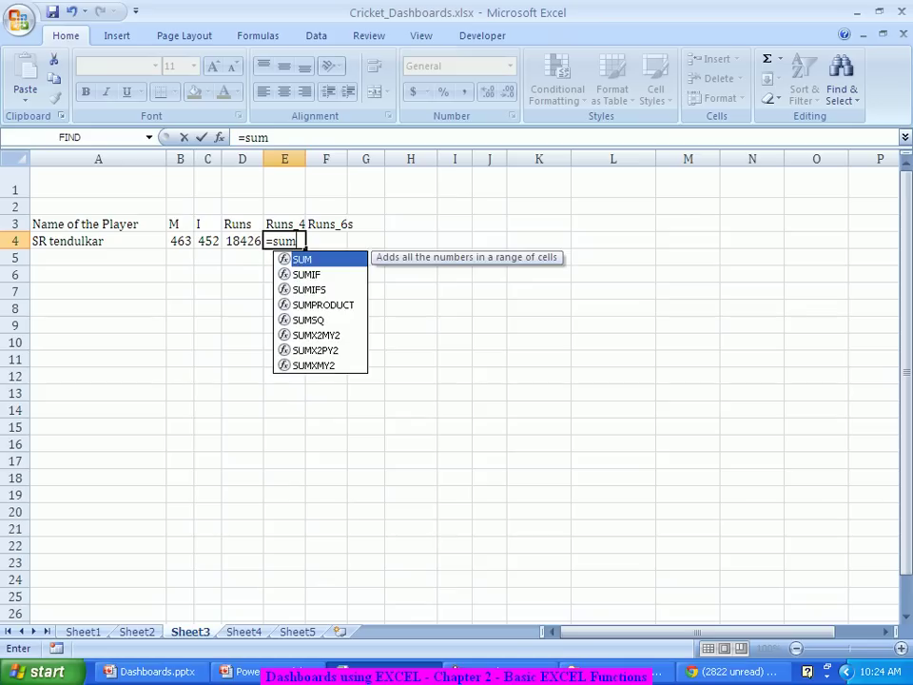
{"action": "key", "text": "Tab"}
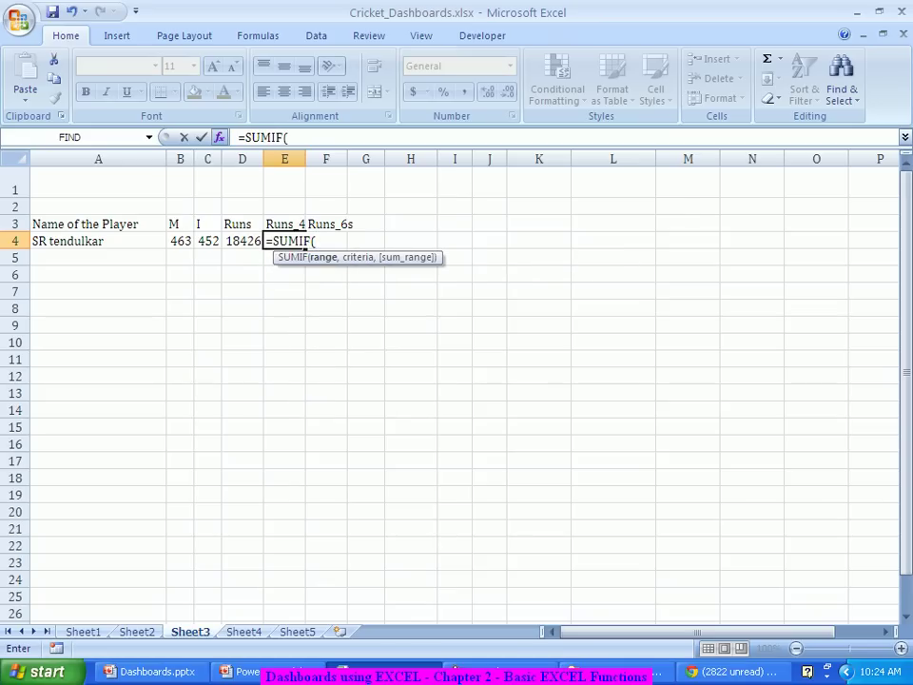
{"action": "left_click", "coordinate": [218, 137]}
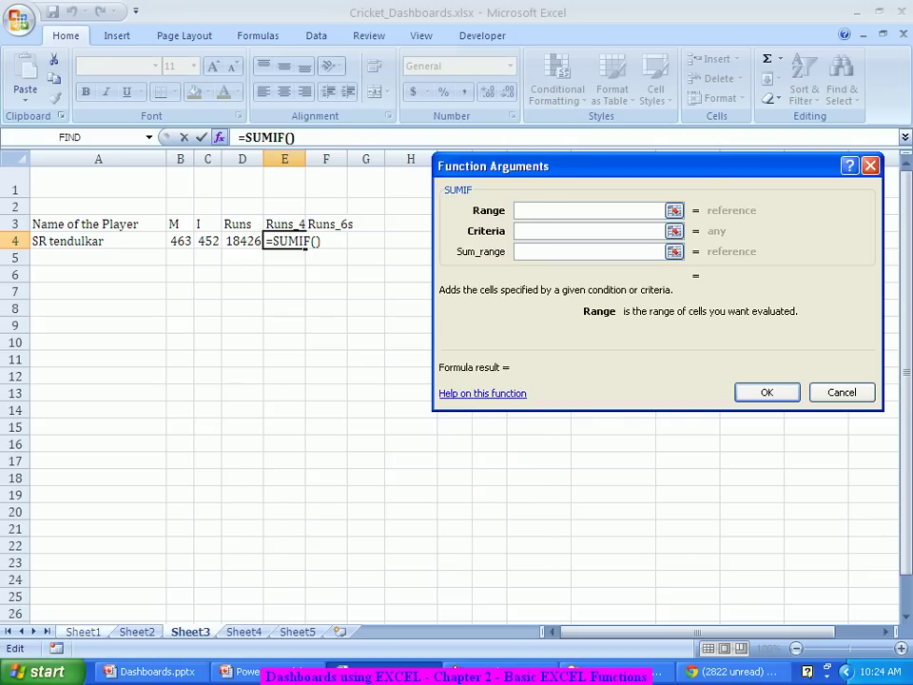
{"action": "left_click", "coordinate": [82, 632]}
{"action": "left_click", "coordinate": [91, 158]}
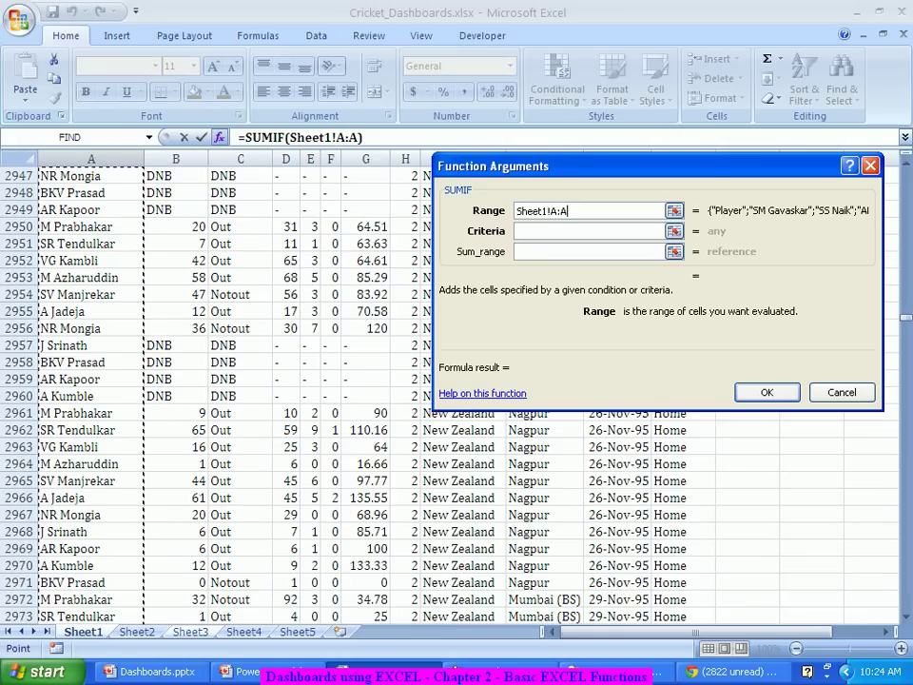
{"action": "key", "text": "Tab"}
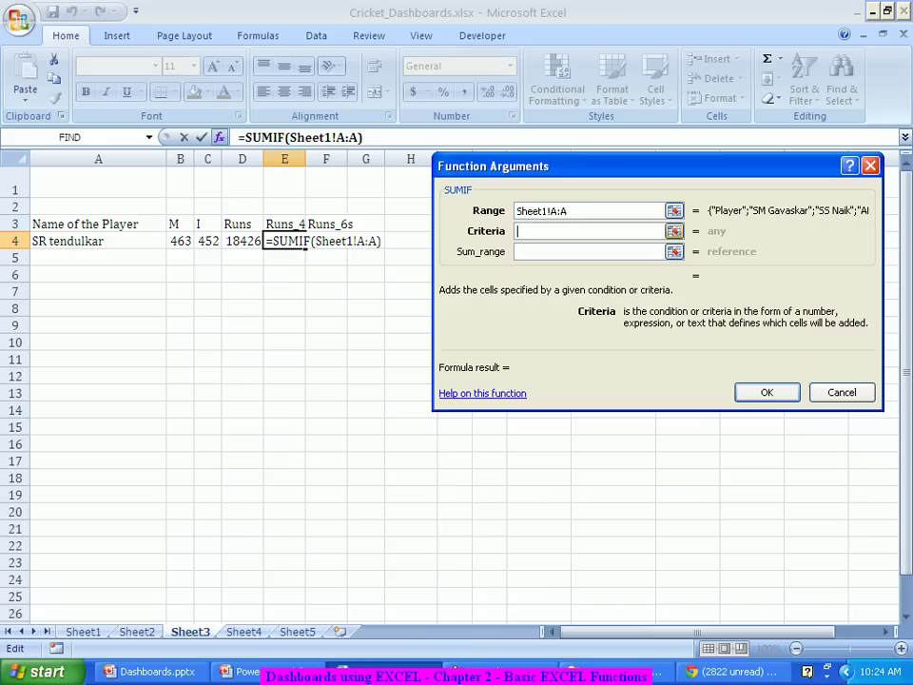
Set the SUMIF criteria to A4 and the sum range to the 4s column Sheet1!E:E, and complete the E4 formula.
{"action": "left_click", "coordinate": [67, 240]}
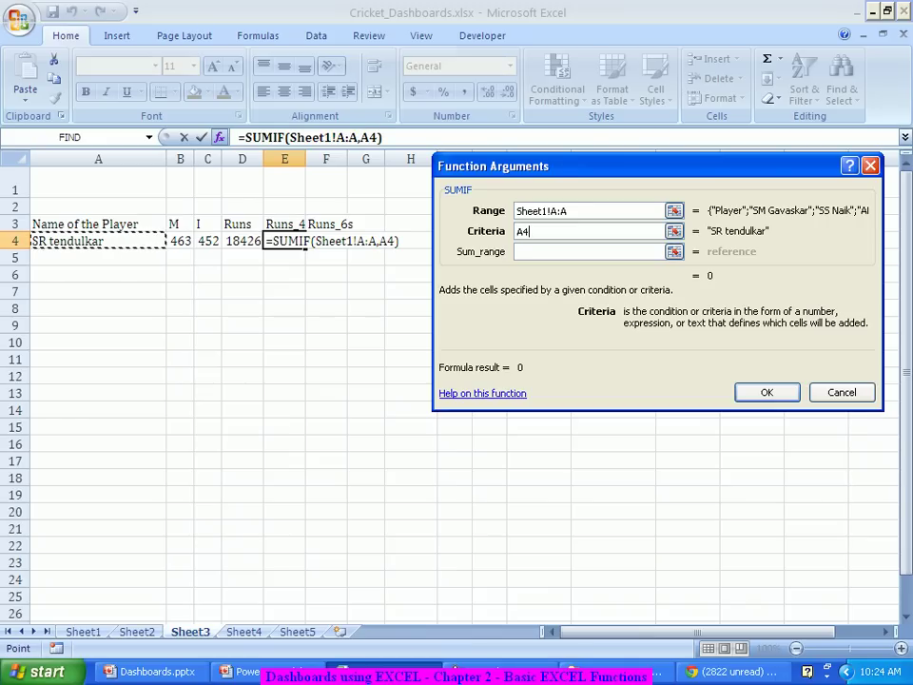
{"action": "key", "text": "Tab"}
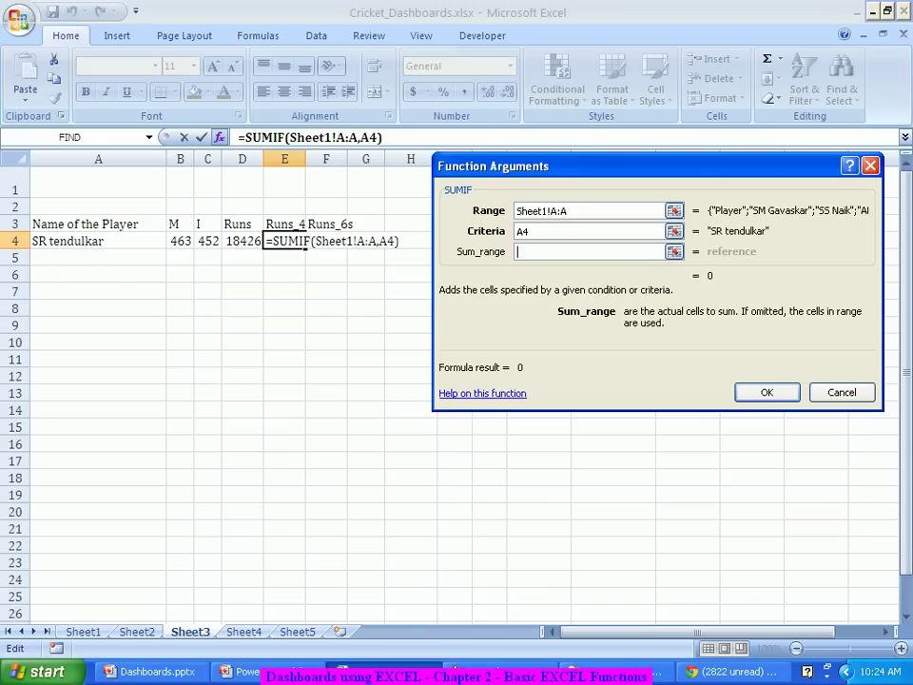
{"action": "left_click", "coordinate": [84, 632]}
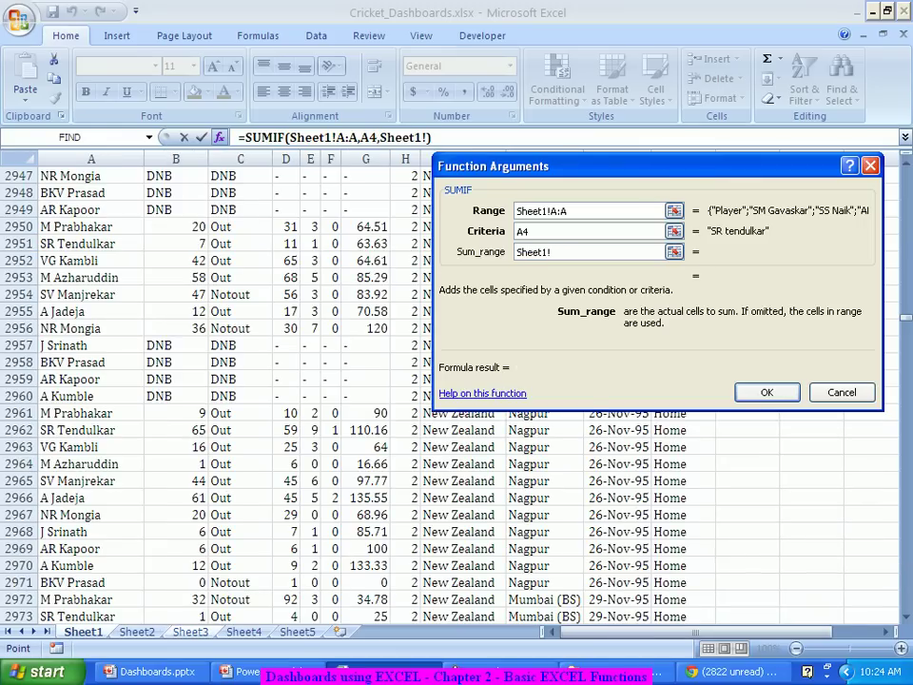
{"action": "scroll", "coordinate": [228, 399], "scroll_direction": "up", "scroll_amount": 15}
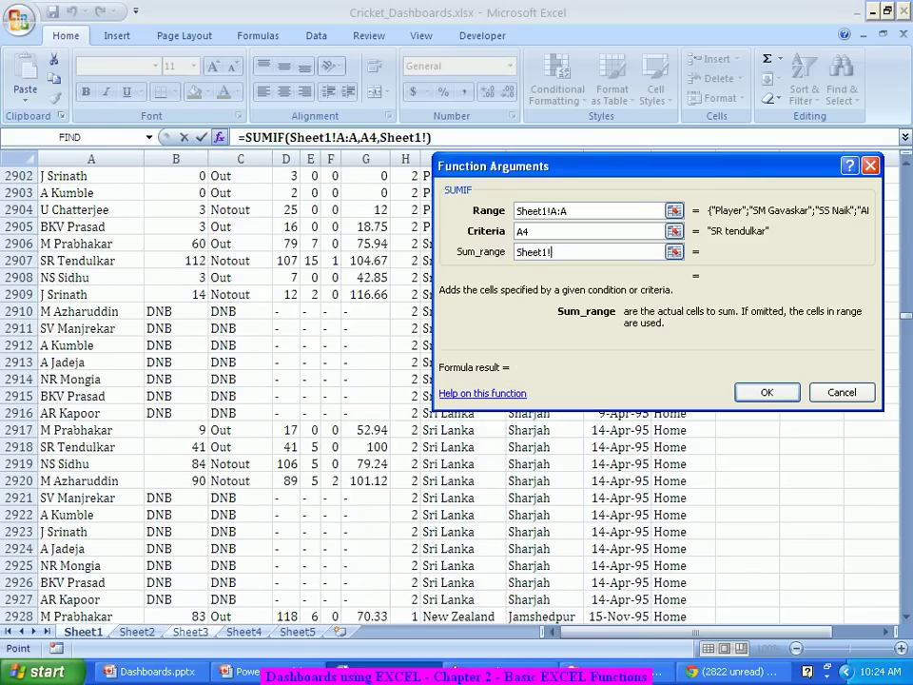
{"action": "scroll", "coordinate": [210, 400], "scroll_direction": "up", "scroll_amount": 20}
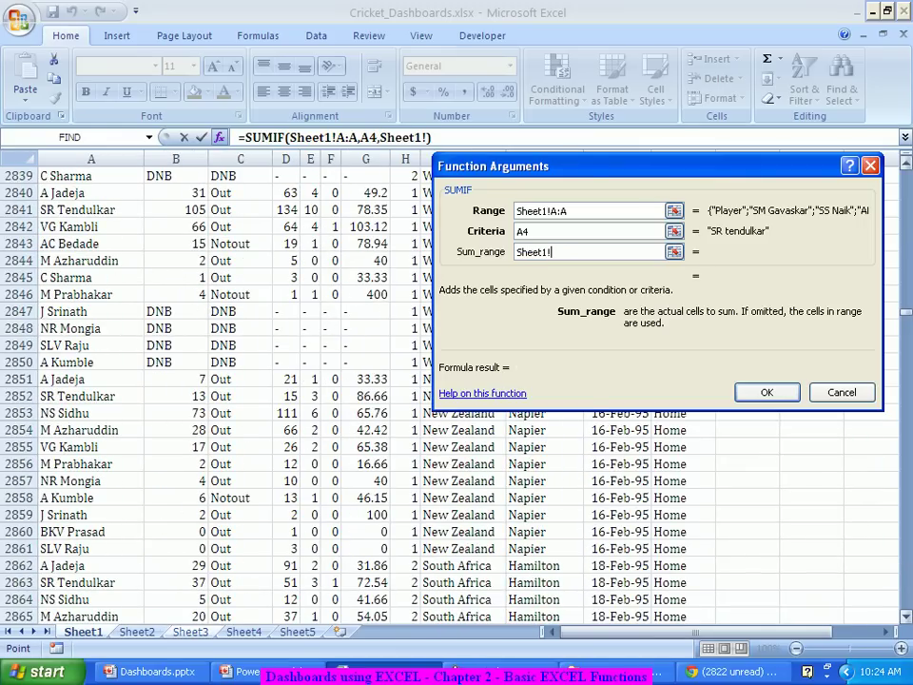
{"action": "left_click_drag", "start_coordinate": [906, 312], "coordinate": [907, 169]}
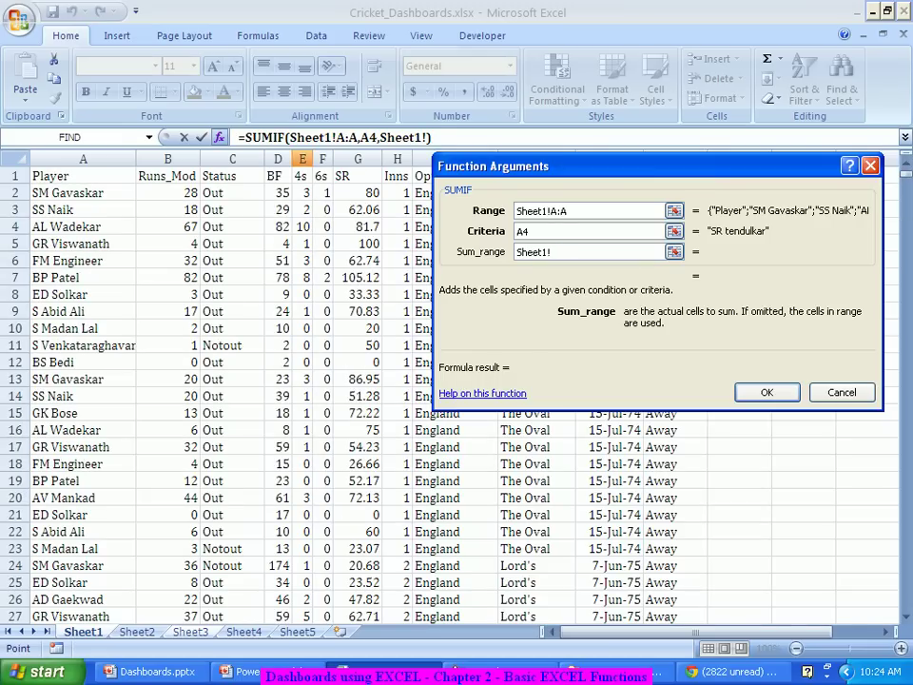
{"action": "left_click", "coordinate": [301, 159]}
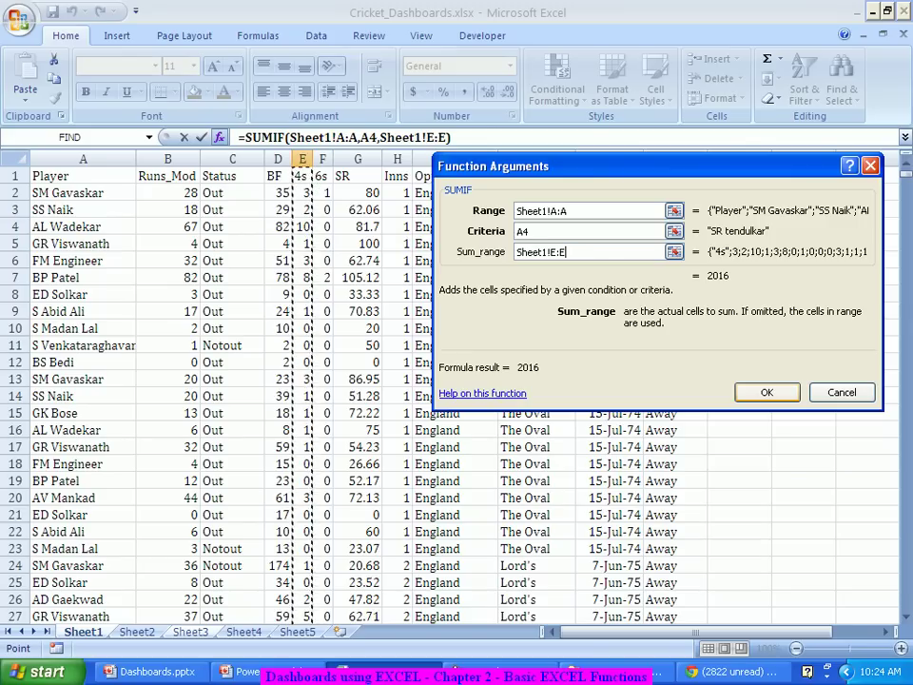
{"action": "key", "text": "Return"}
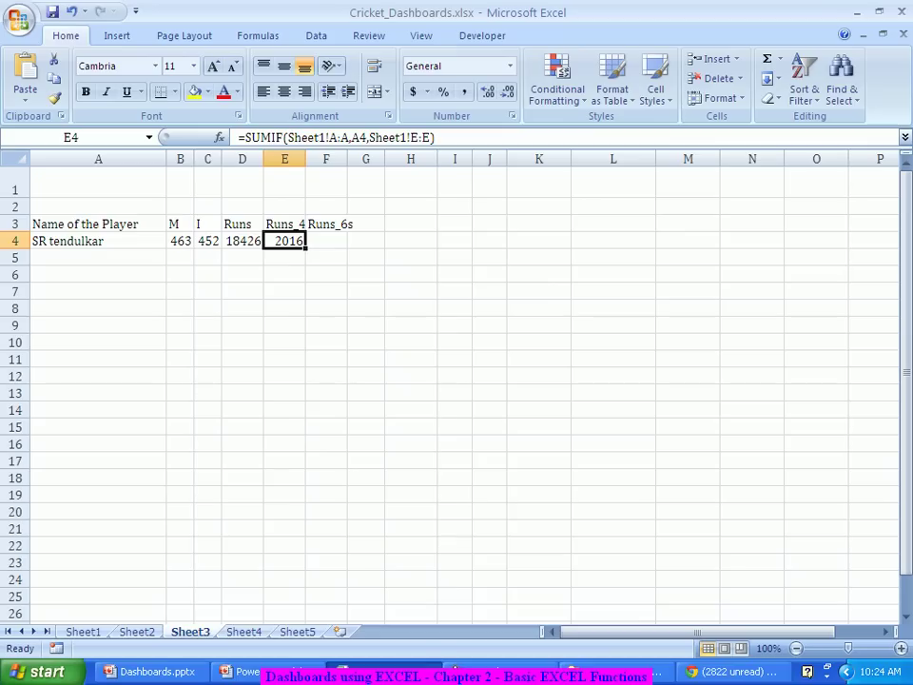
Start a SUMIF formula in cell F4 under Runs_6s, with Sheet1!A:A as the range to evaluate.
{"action": "left_click", "coordinate": [326, 241]}
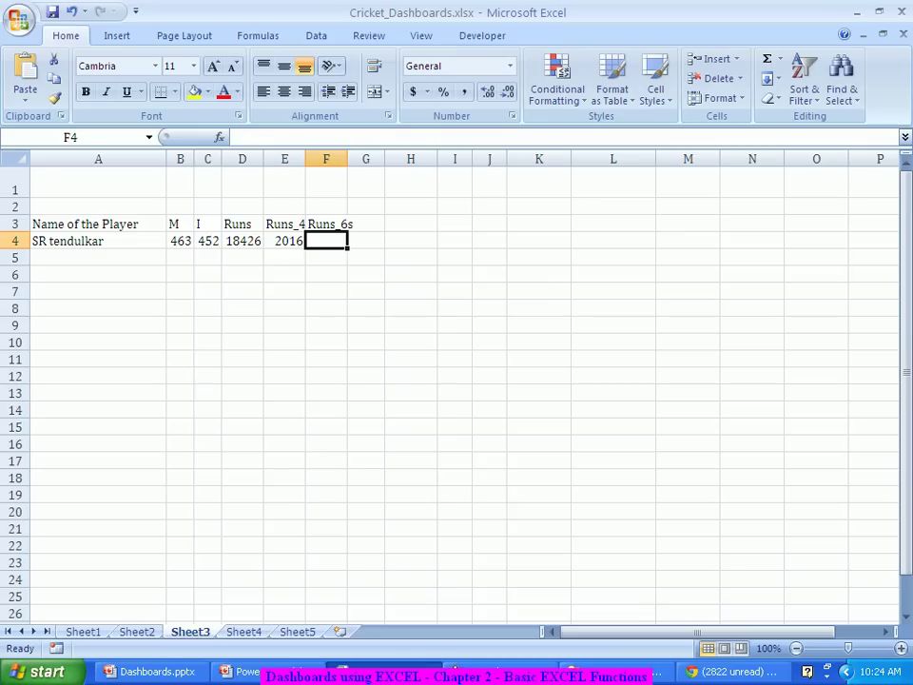
{"action": "type", "text": "="}
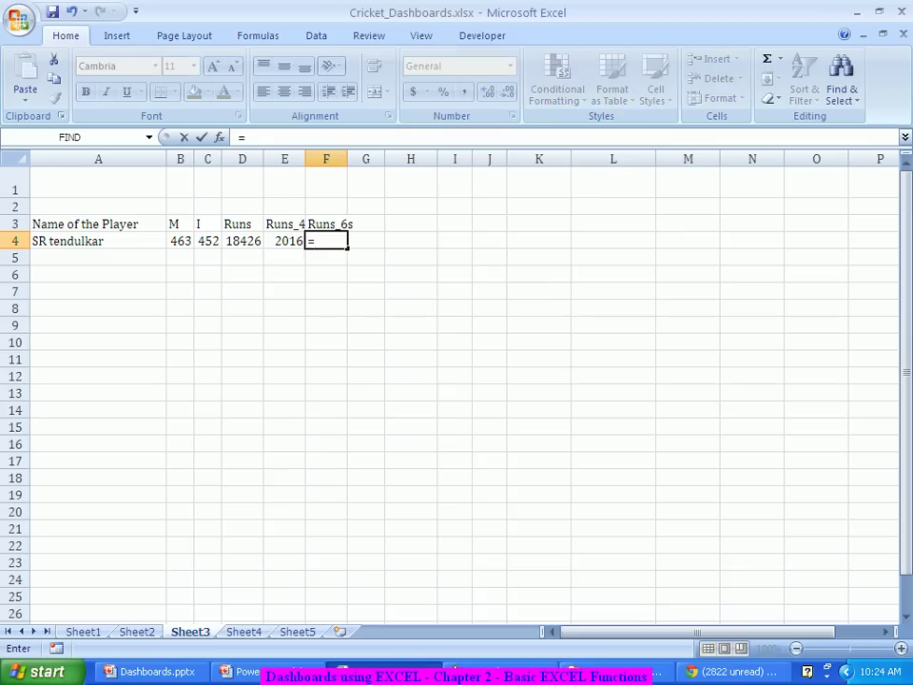
{"action": "type", "text": "Sumif"}
{"action": "key", "text": "Tab"}
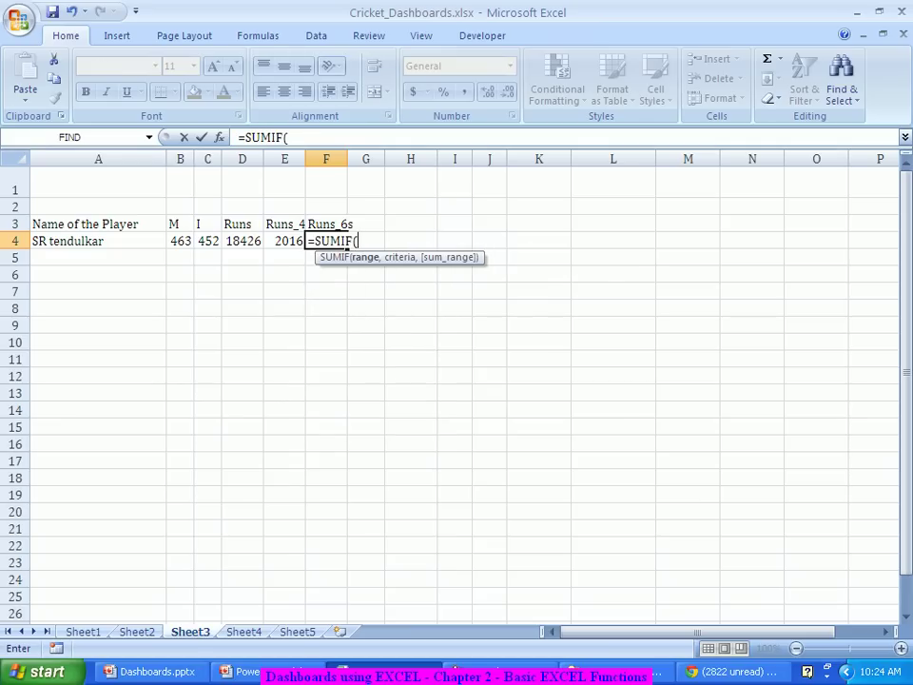
{"action": "left_click", "coordinate": [219, 136]}
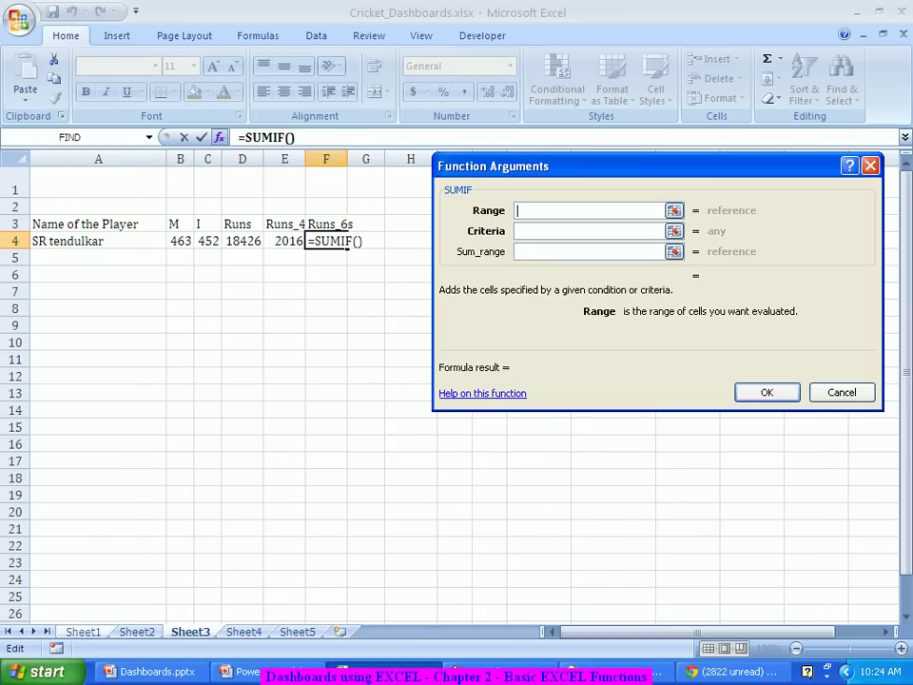
{"action": "left_click", "coordinate": [82, 632]}
{"action": "left_click", "coordinate": [82, 159]}
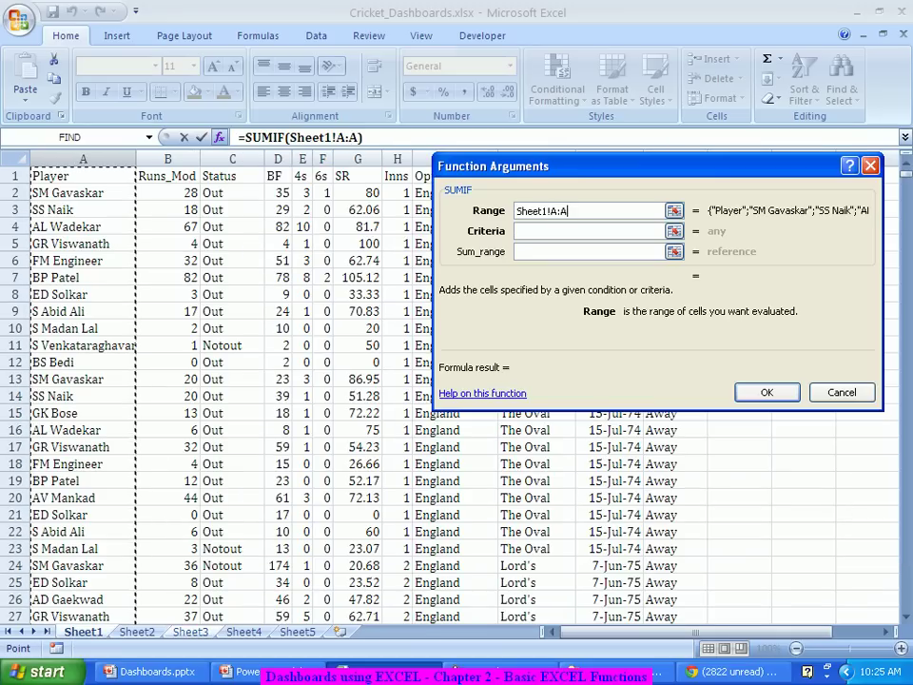
Set the SUMIF criteria to A4 and the sum range to the 6s column Sheet1!F:F, and complete the F4 formula.
{"action": "key", "text": "Tab"}
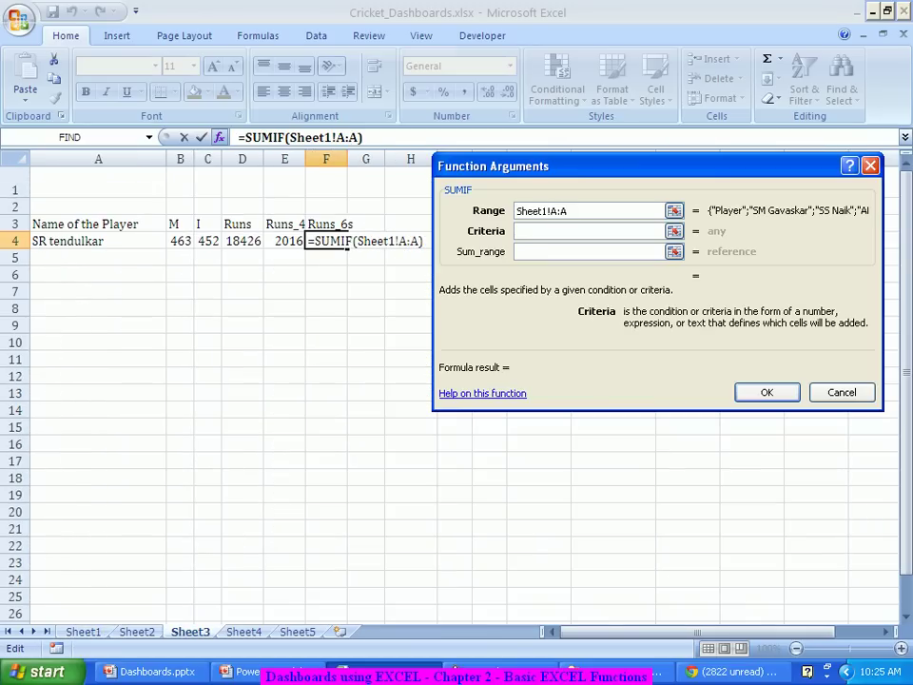
{"action": "left_click", "coordinate": [66, 240]}
{"action": "key", "text": "Tab"}
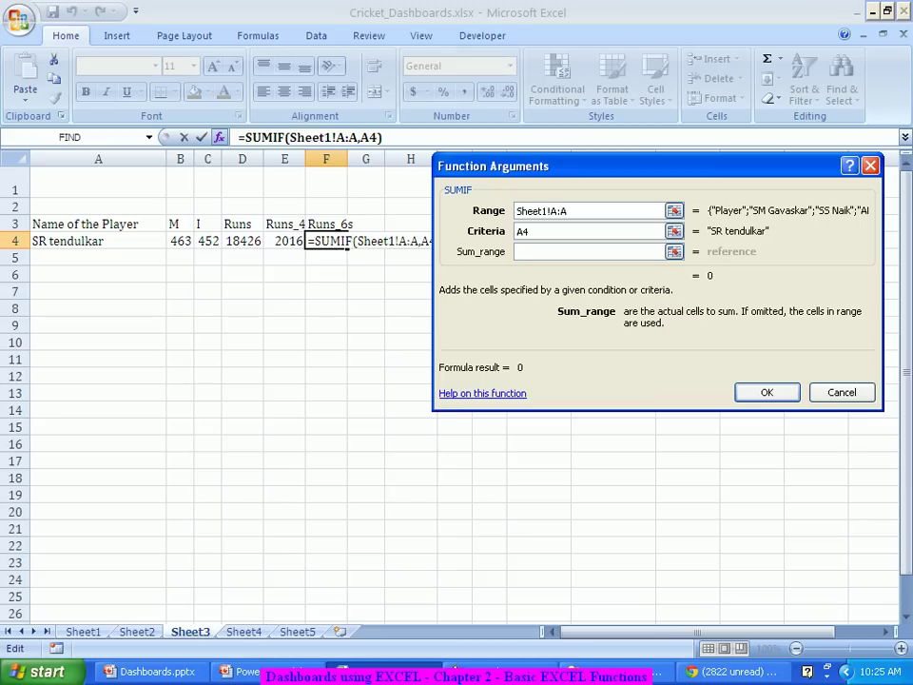
{"action": "key", "text": "ctrl+Page_Up"}
{"action": "key", "text": "ctrl+Page_Up"}
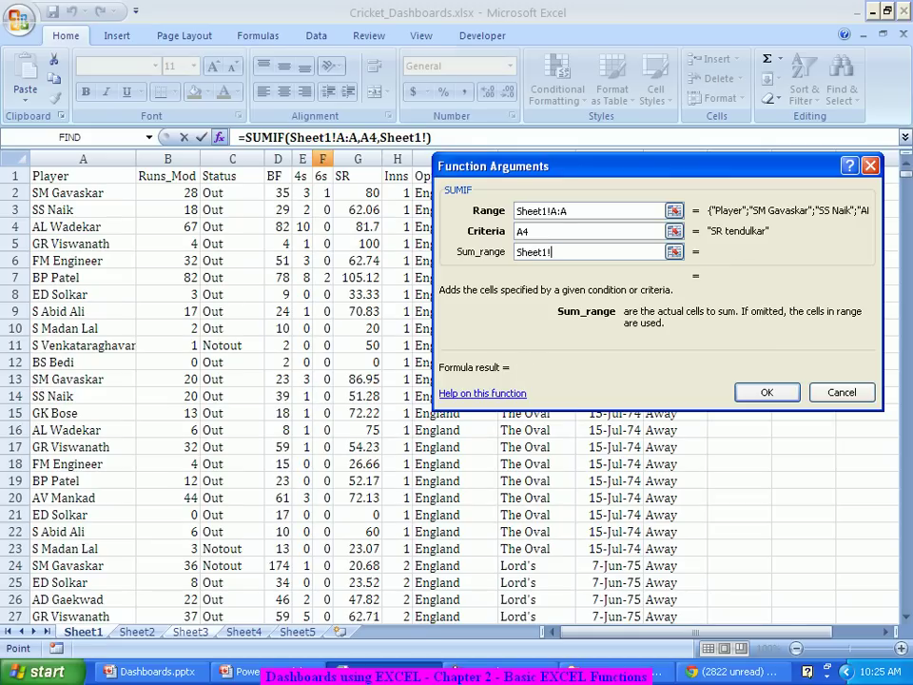
{"action": "left_click", "coordinate": [323, 158]}
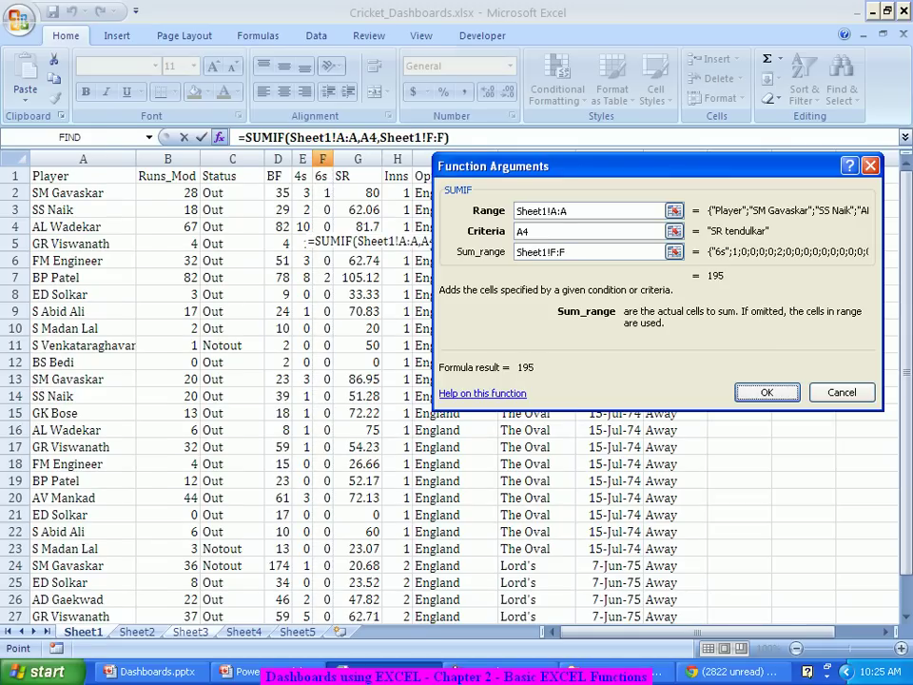
{"action": "key", "text": "Return"}
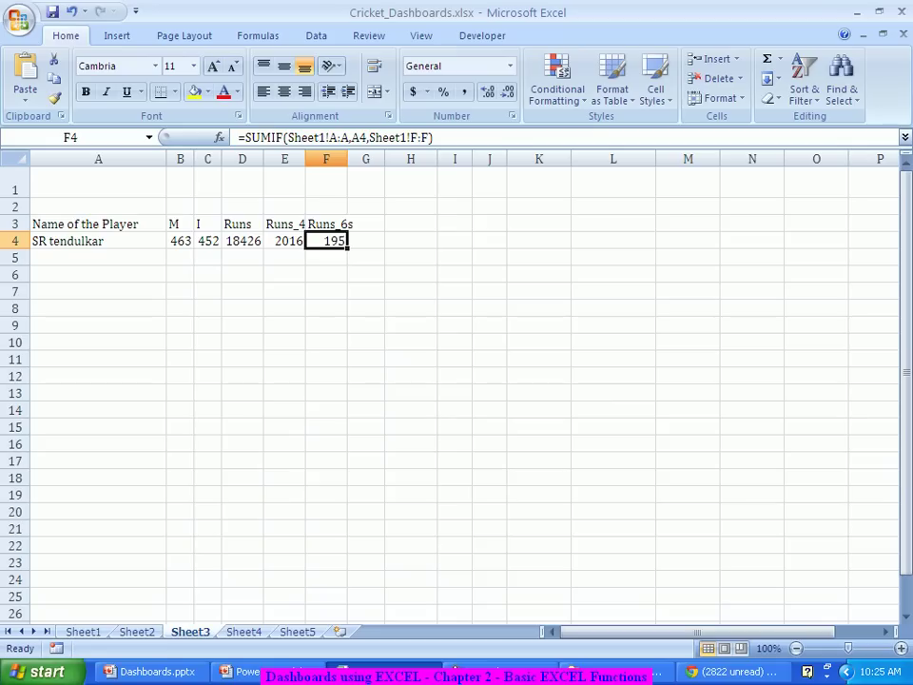
Multiply the SUMIF formula in cell E4 by 4 to convert the number of fours into runs.
{"action": "left_click", "coordinate": [366, 224]}
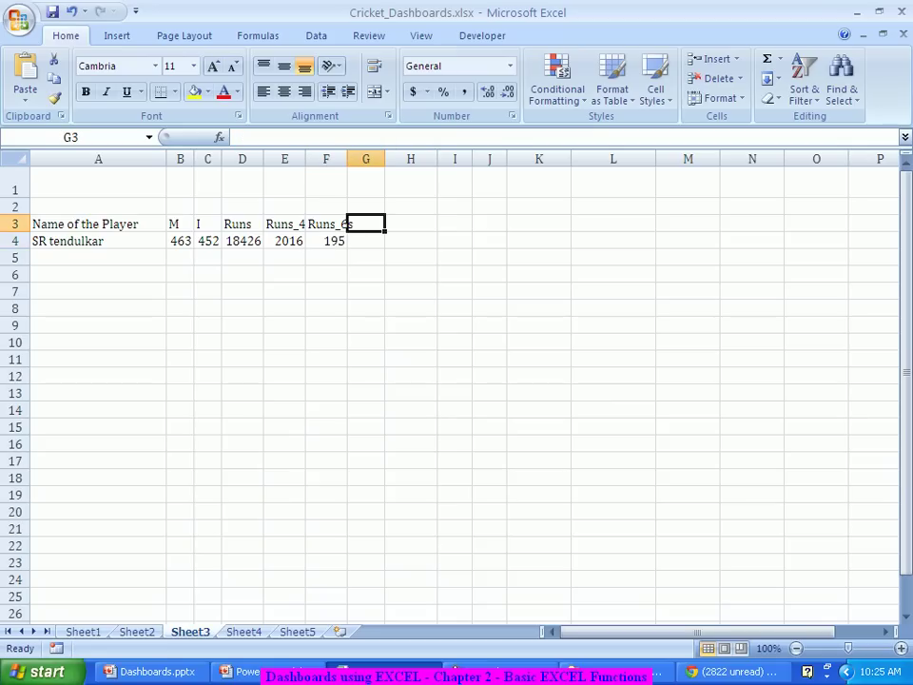
{"action": "left_click", "coordinate": [284, 240]}
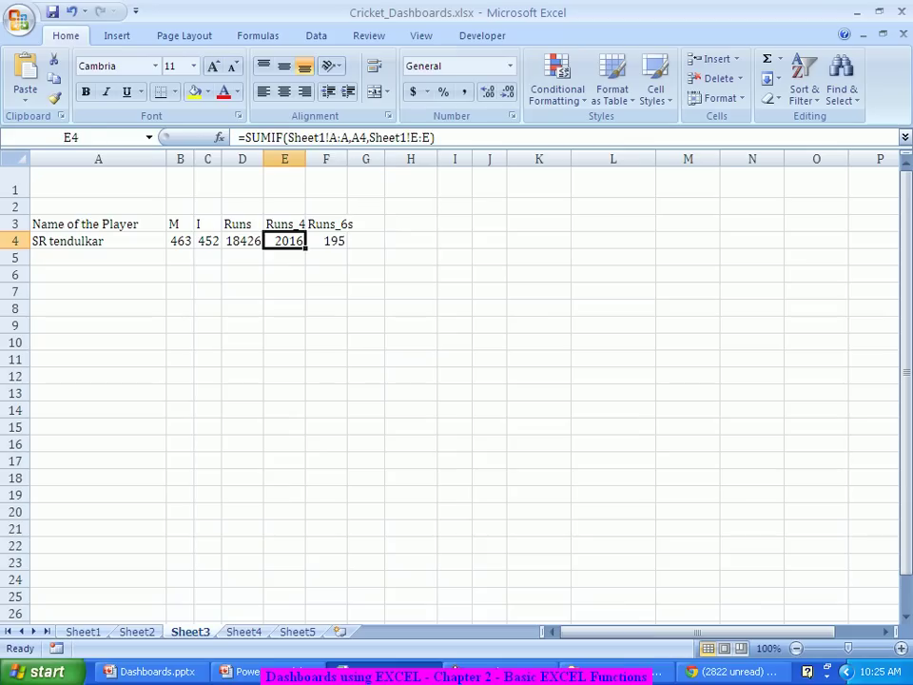
{"action": "key", "text": "F2"}
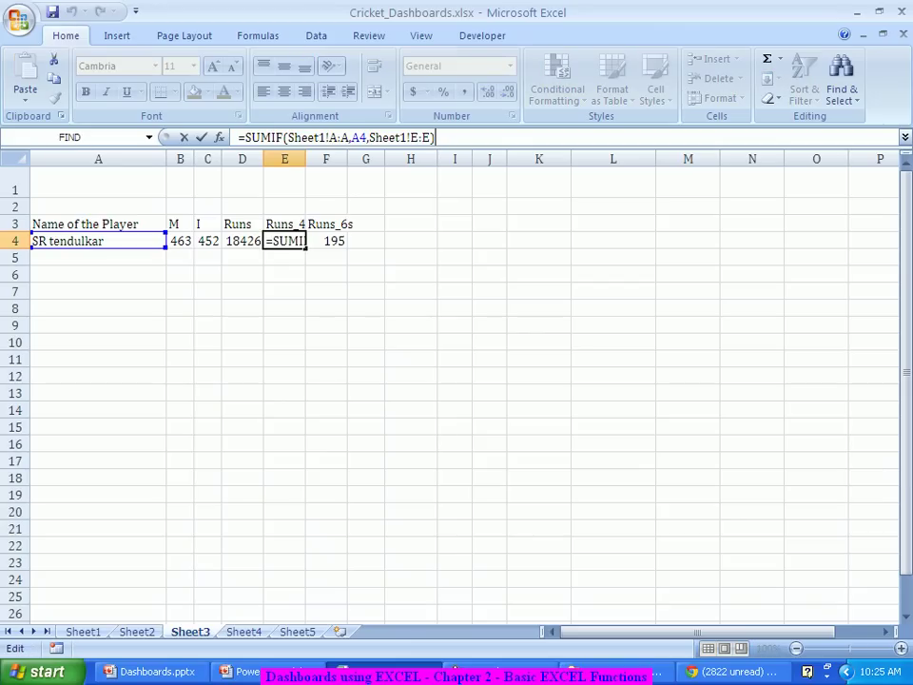
{"action": "type", "text": "*4"}
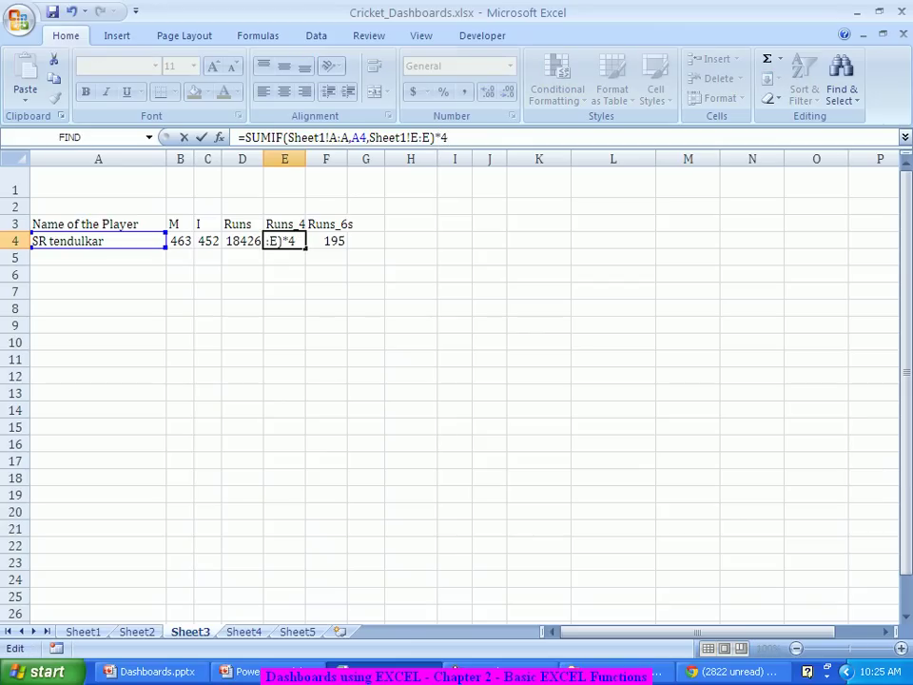
{"action": "key", "text": "Return"}
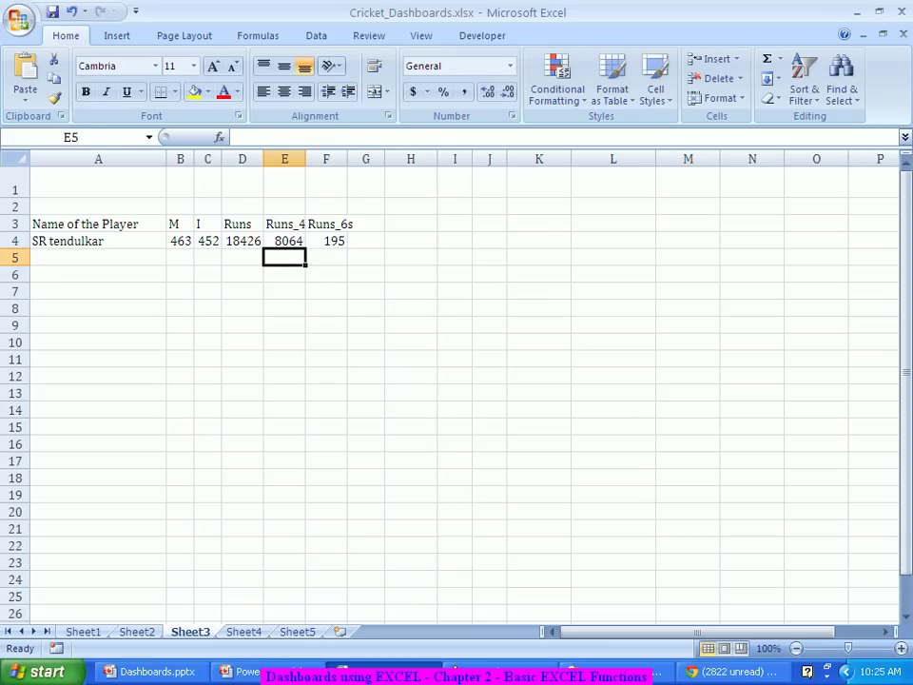
Multiply the SUMIF formula in cell F4 by 6 to convert the number of sixes into runs.
{"action": "left_click", "coordinate": [326, 241]}
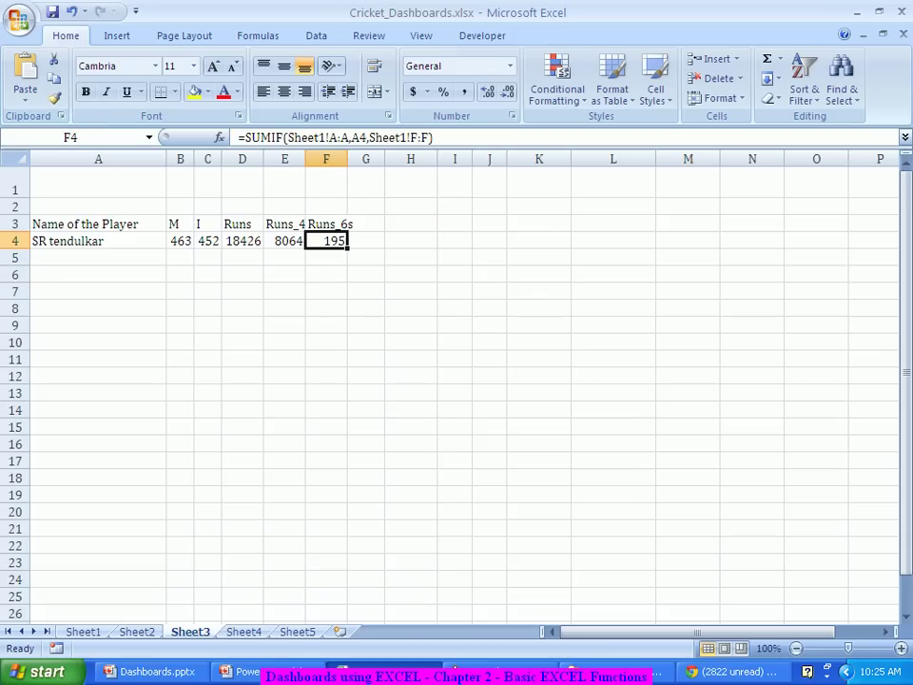
{"action": "key", "text": "F2"}
{"action": "type", "text": "*6"}
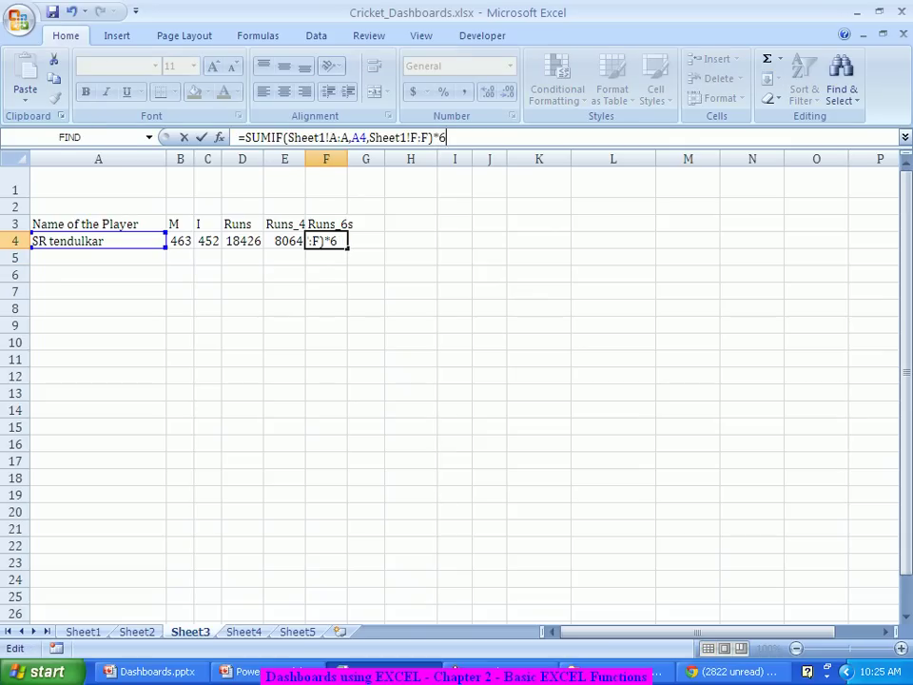
{"action": "key", "text": "Return"}
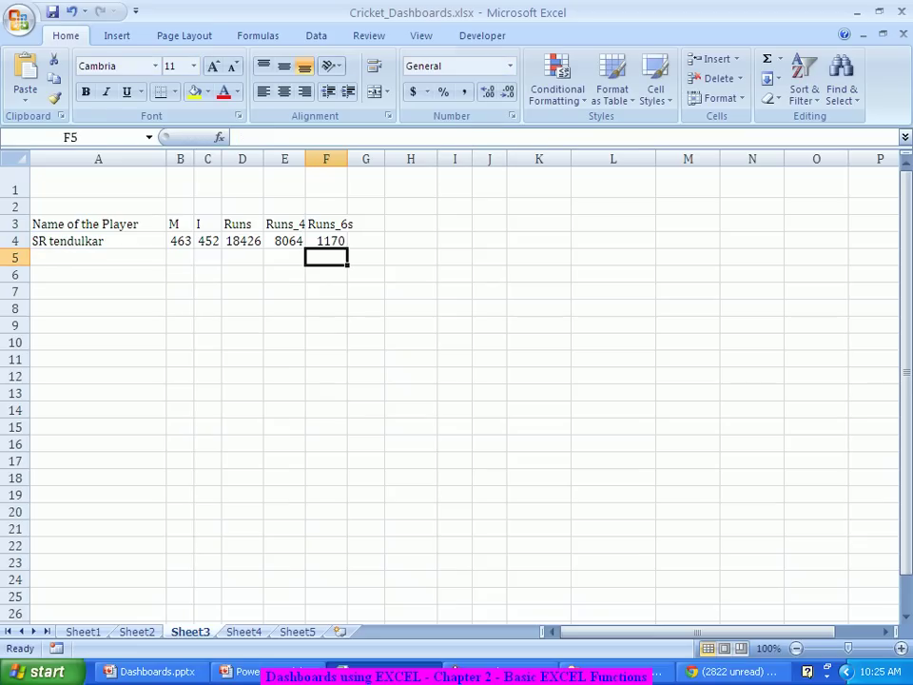
Add the column heading Others in cell G3, next to Runs_6s.
{"action": "left_click", "coordinate": [366, 206]}
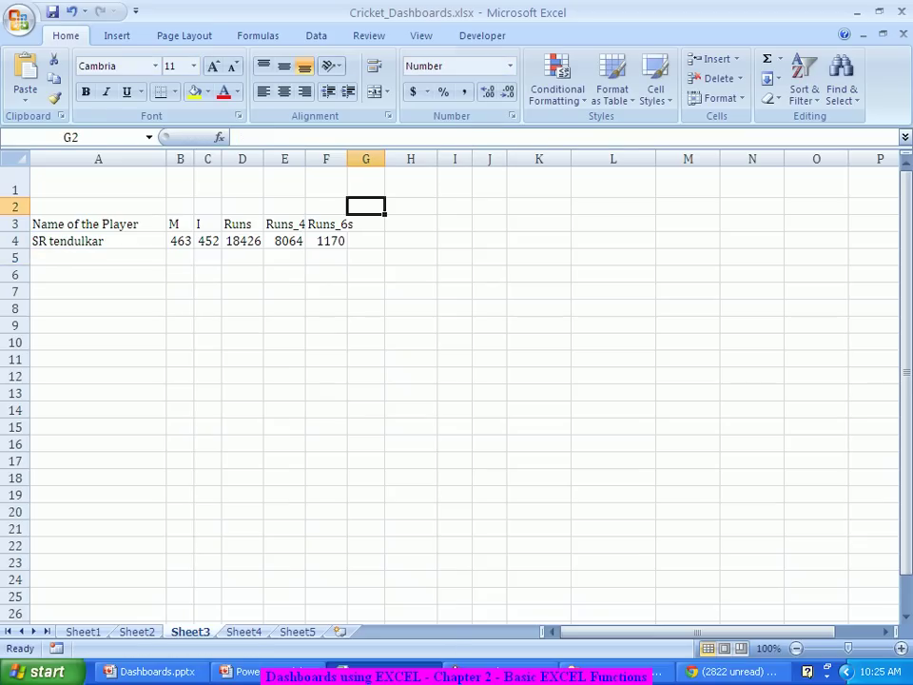
{"action": "left_click", "coordinate": [366, 223]}
{"action": "type", "text": "Others"}
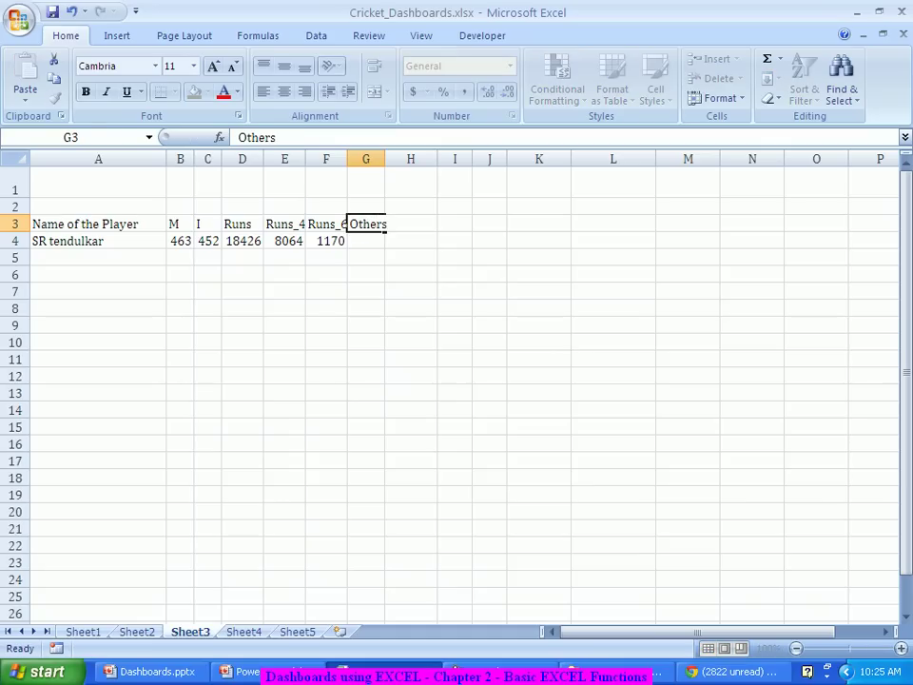
{"action": "key", "text": "Return"}
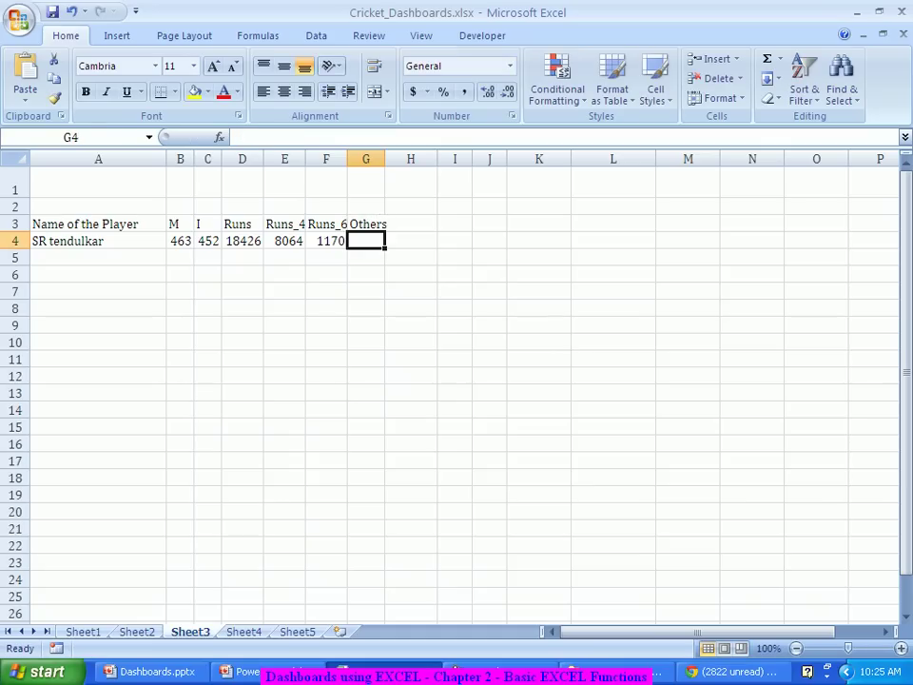
Calculate the remaining runs in G4 with the formula =D4-E4-F4, and autofit the width of column G.
{"action": "type", "text": "="}
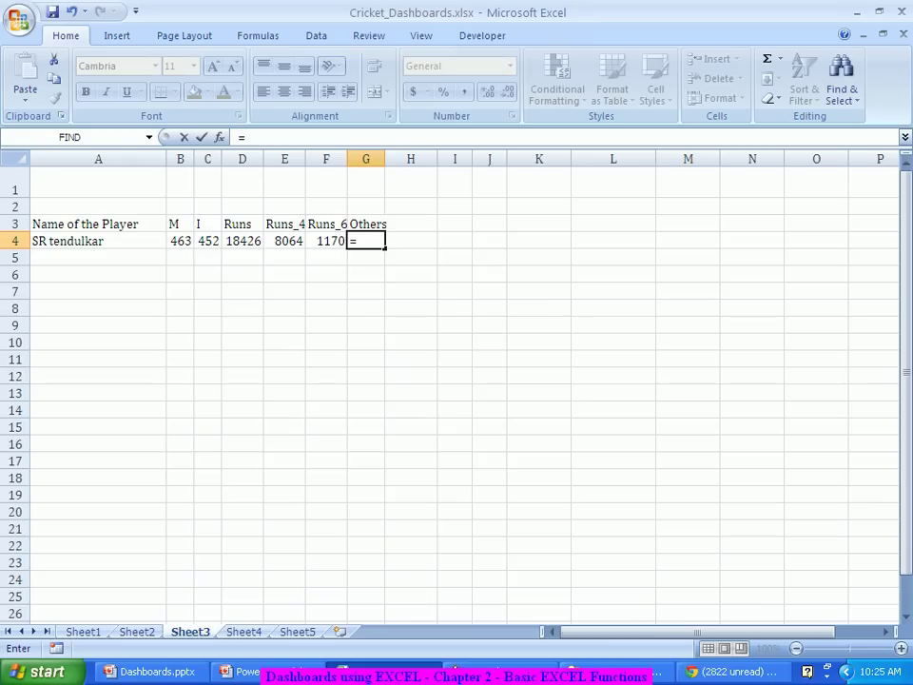
{"action": "key", "text": "Left"}
{"action": "key", "text": "Left"}
{"action": "key", "text": "Left"}
{"action": "type", "text": "-"}
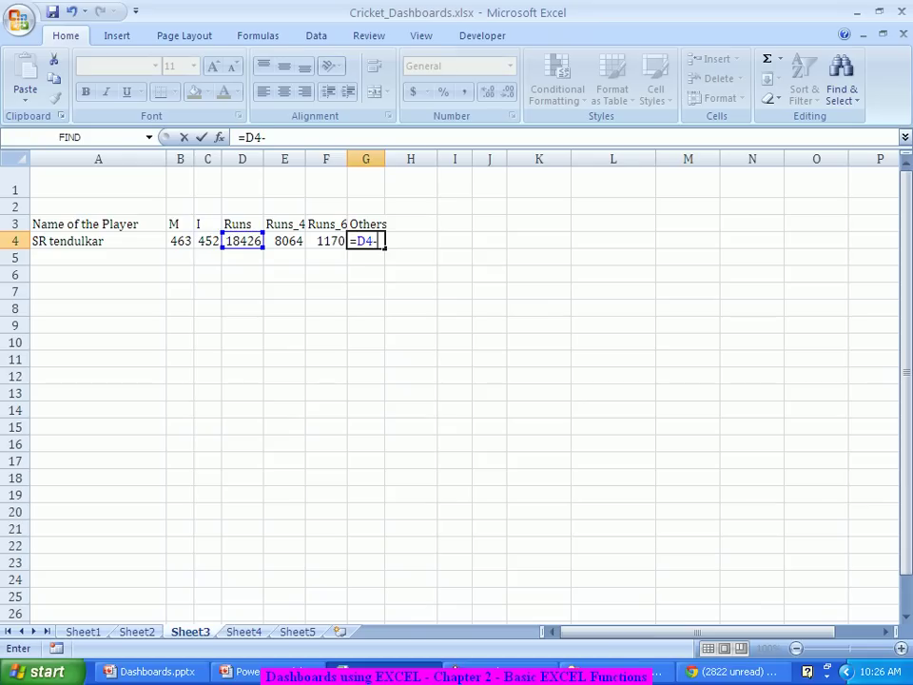
{"action": "key", "text": "Left"}
{"action": "key", "text": "Left"}
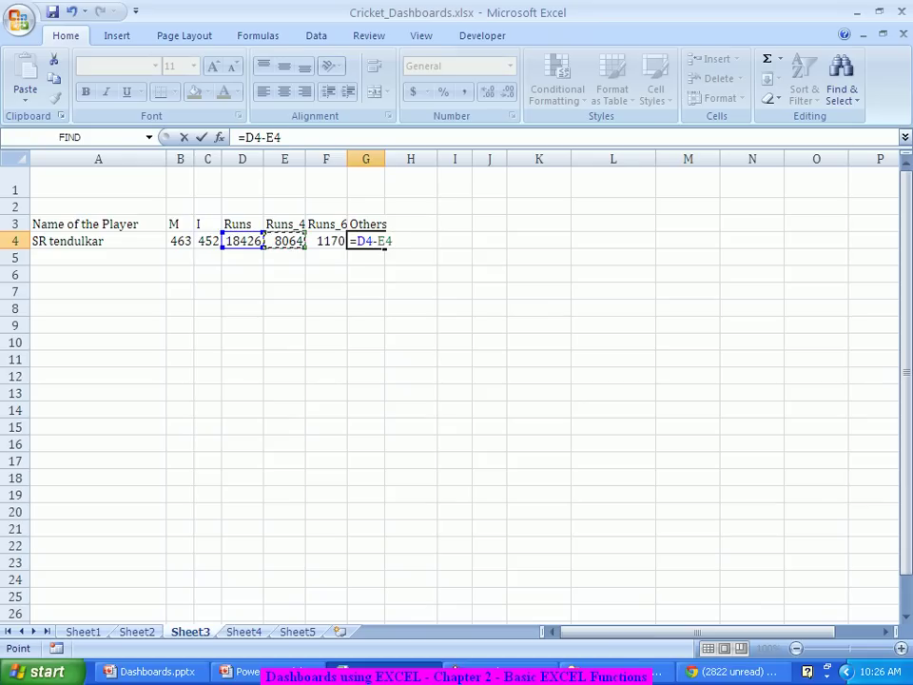
{"action": "type", "text": "-"}
{"action": "key", "text": "Left"}
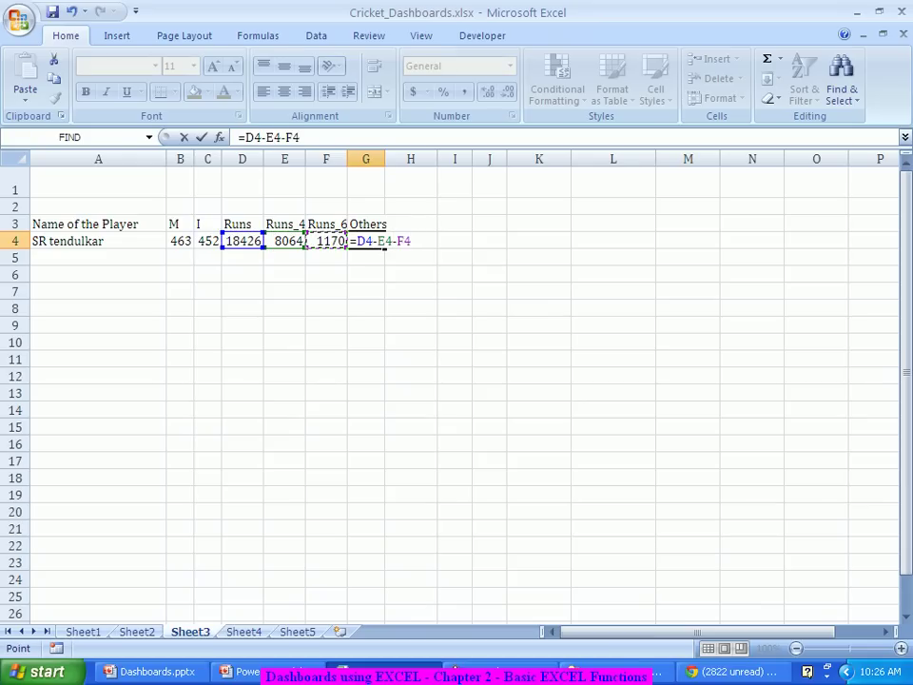
{"action": "key", "text": "Return"}
{"action": "double_click", "coordinate": [385, 159]}
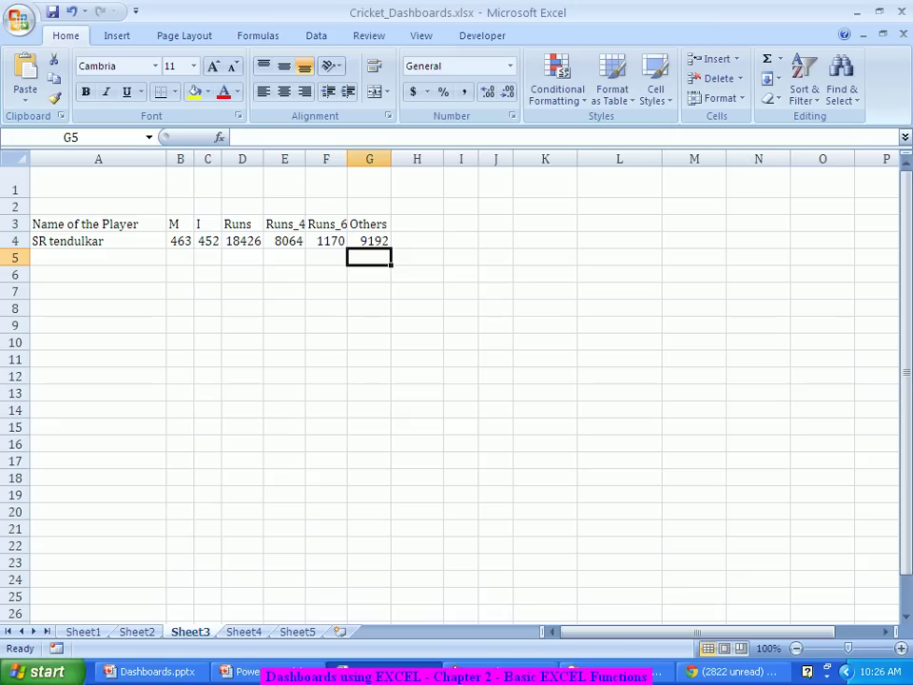
Insert a 2-D pie chart from the player name in A3:A4 and the runs breakdown in E3:G4.
{"action": "left_click", "coordinate": [98, 291]}
{"action": "left_click", "coordinate": [98, 274]}
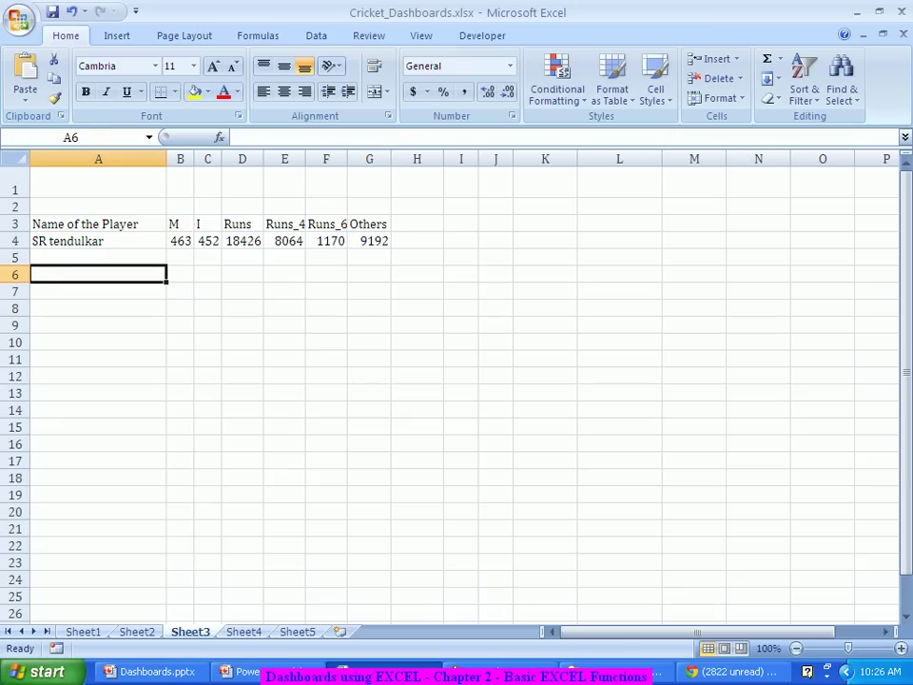
{"action": "left_click", "coordinate": [98, 224]}
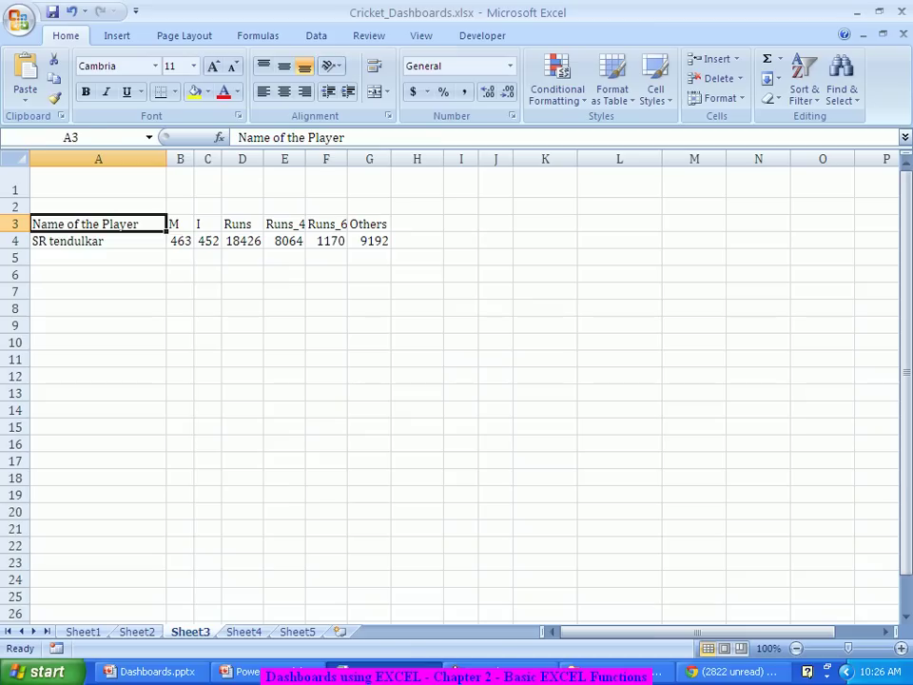
{"action": "key", "text": "shift+Down"}
{"action": "left_click_drag", "start_coordinate": [284, 224], "coordinate": [369, 241]}
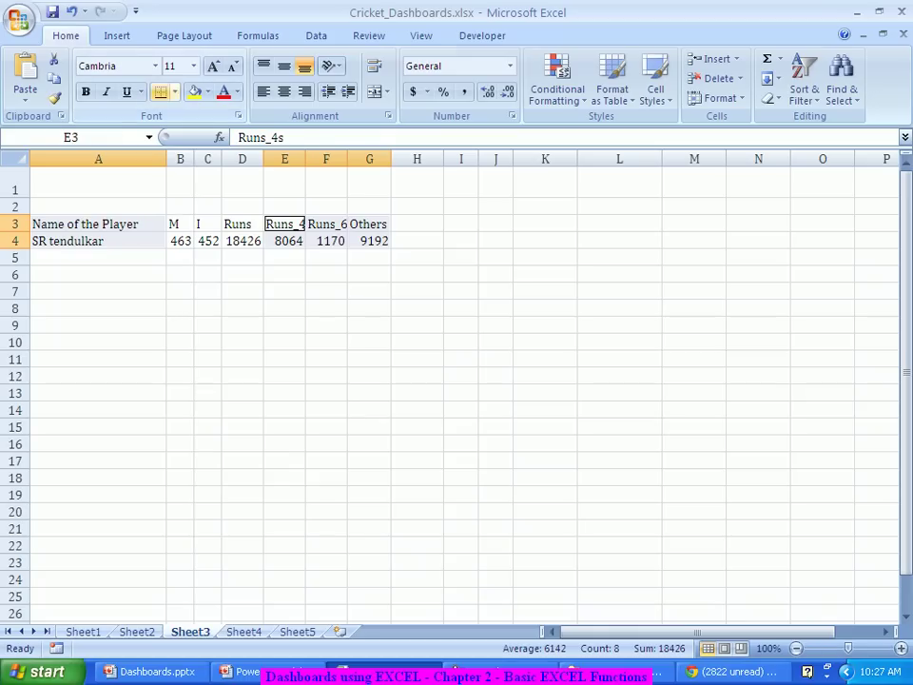
{"action": "left_click", "coordinate": [116, 35]}
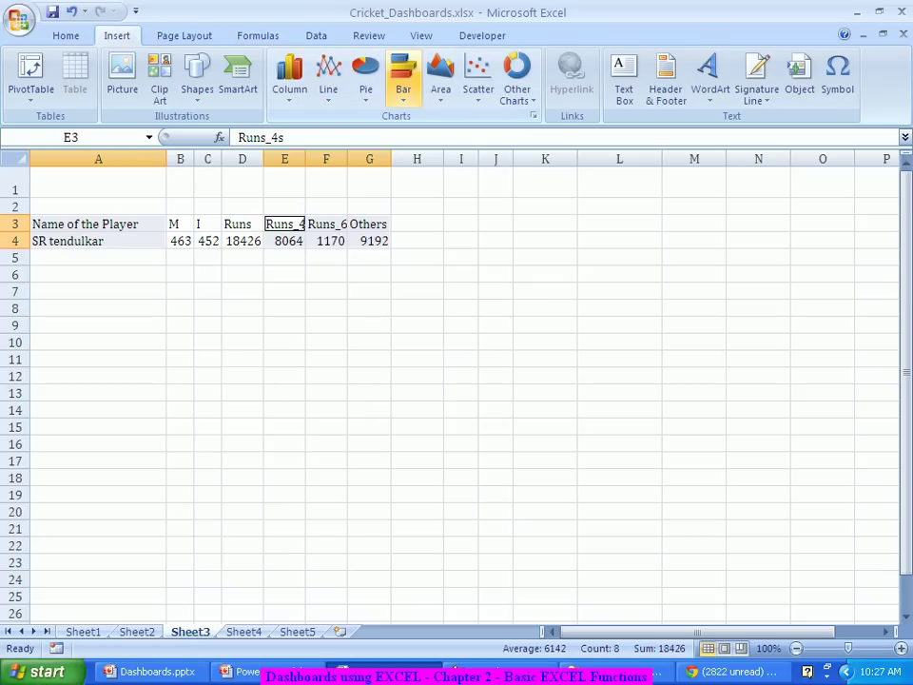
{"action": "left_click", "coordinate": [365, 77]}
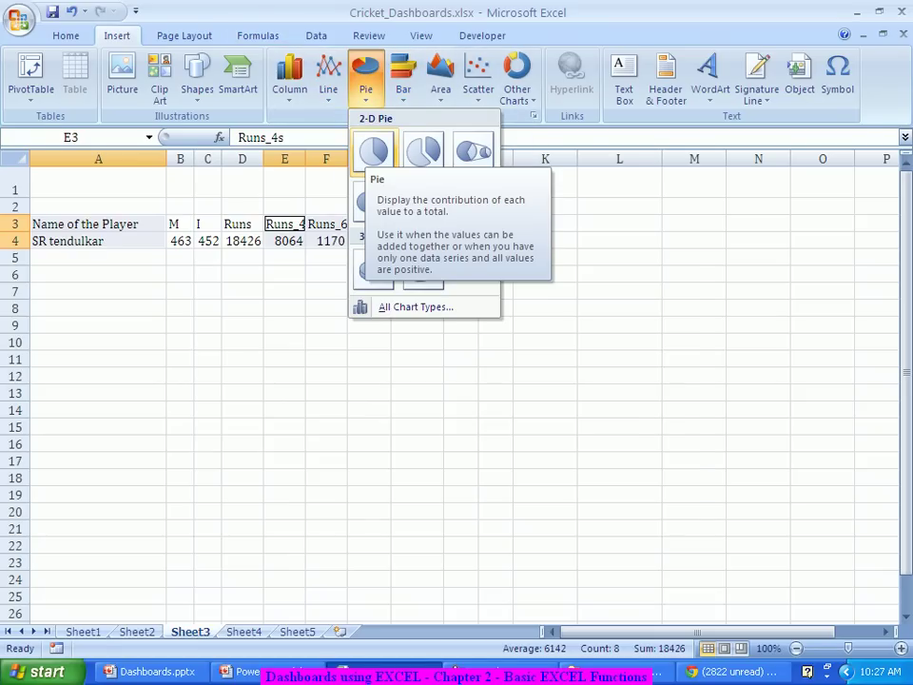
{"action": "left_click", "coordinate": [373, 150]}
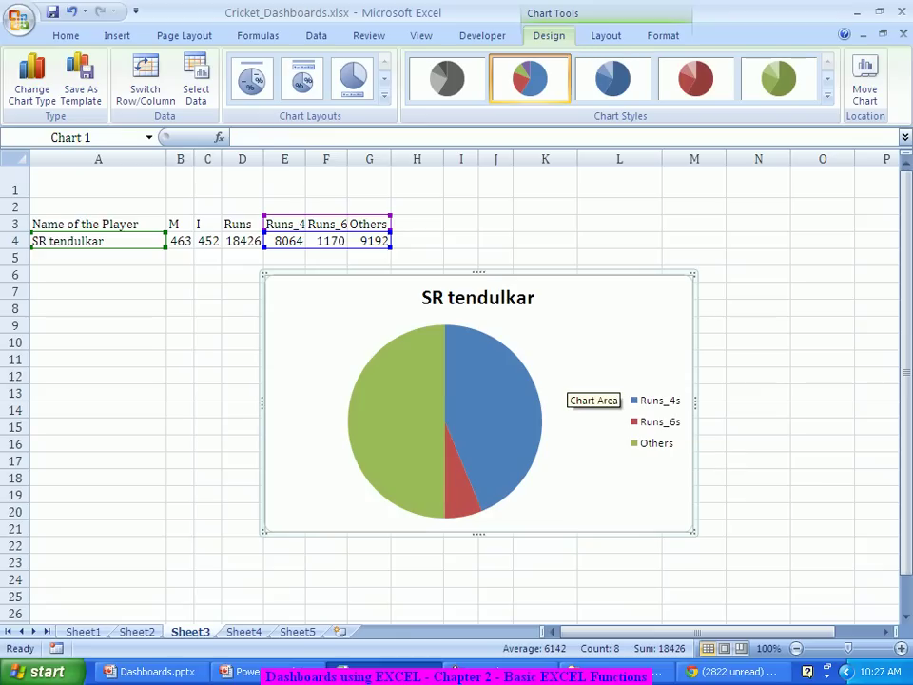
Delete the pie chart's title and legend and shrink the chart to about the width of columns E to G.
{"action": "left_click", "coordinate": [477, 296]}
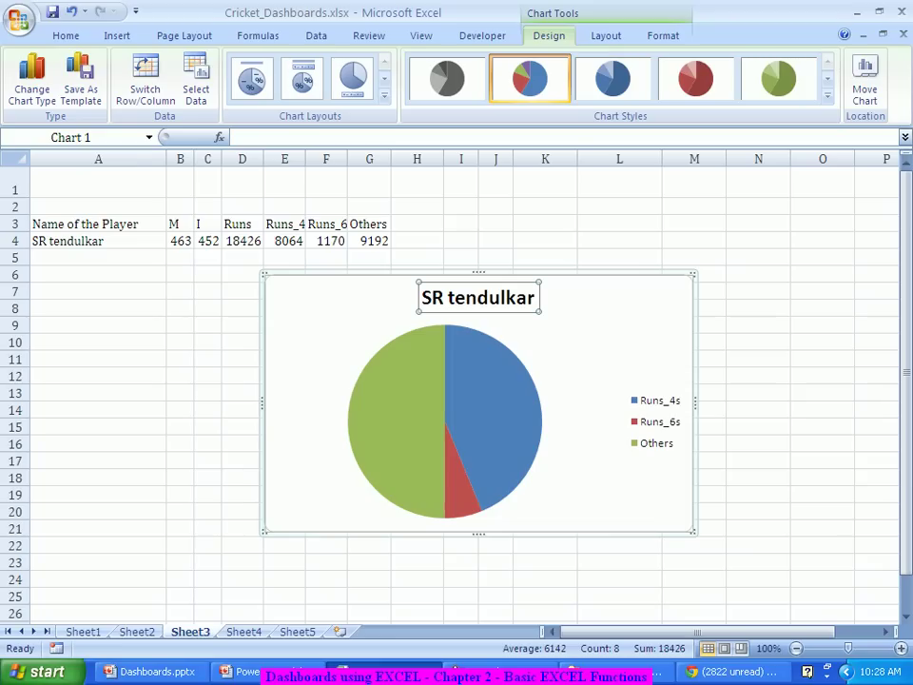
{"action": "left_click_drag", "start_coordinate": [696, 533], "coordinate": [445, 419]}
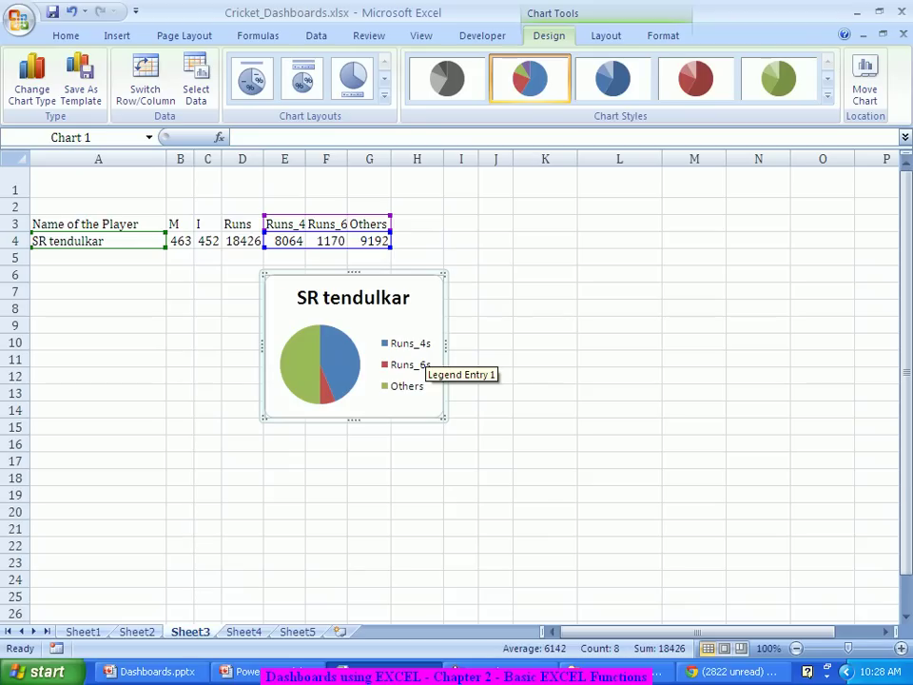
{"action": "left_click", "coordinate": [352, 297]}
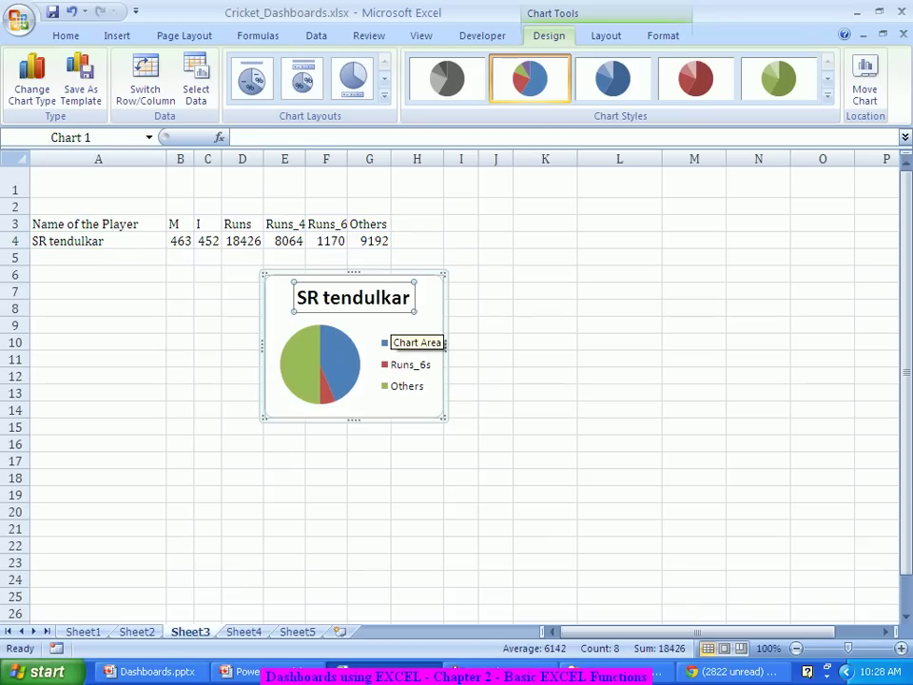
{"action": "key", "text": "Delete"}
{"action": "left_click", "coordinate": [390, 346]}
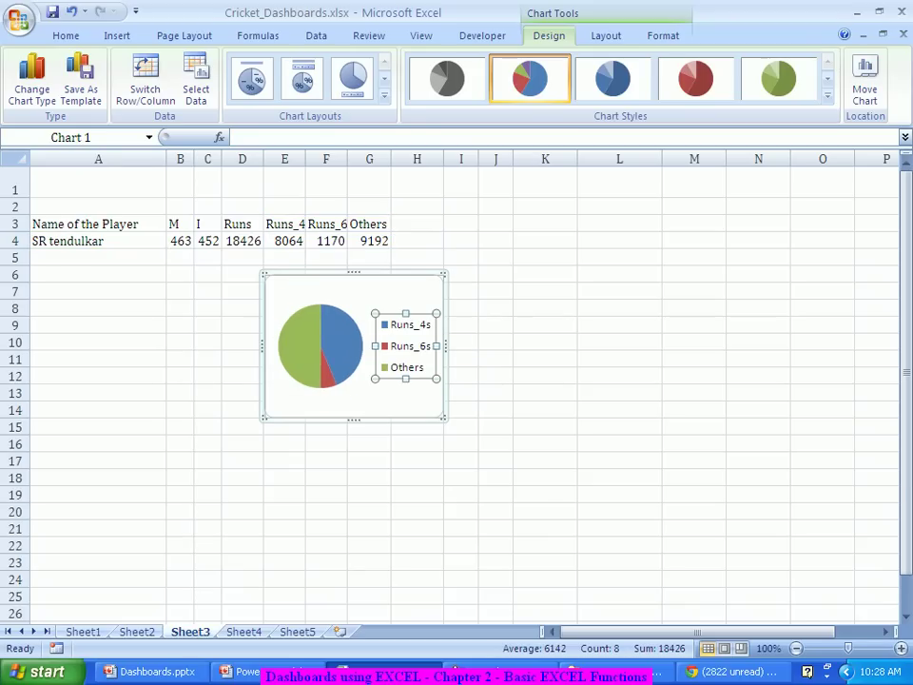
{"action": "key", "text": "Delete"}
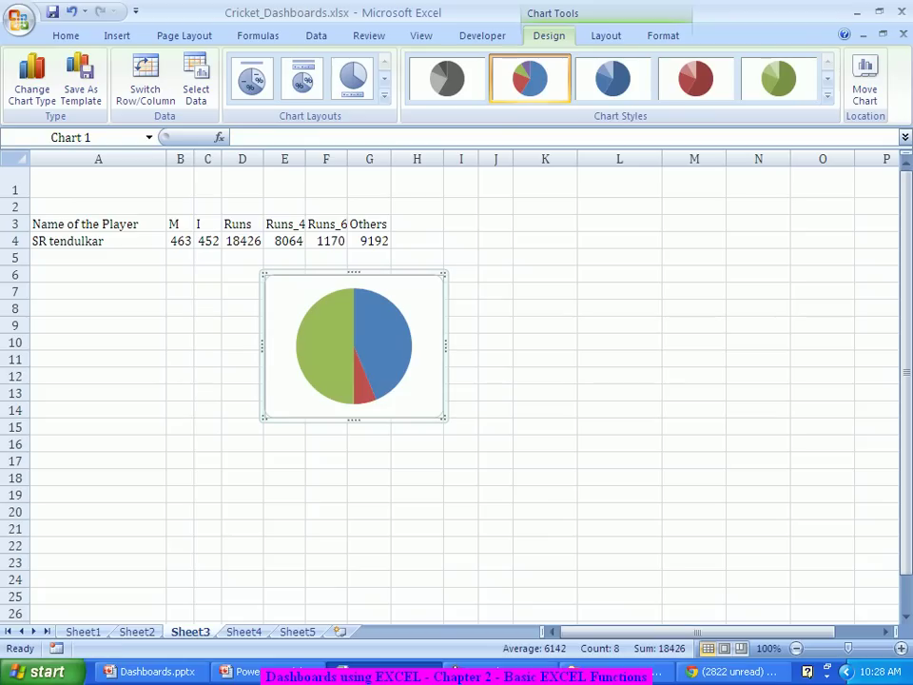
{"action": "left_click_drag", "start_coordinate": [354, 419], "coordinate": [354, 402]}
{"action": "left_click_drag", "start_coordinate": [444, 403], "coordinate": [392, 385]}
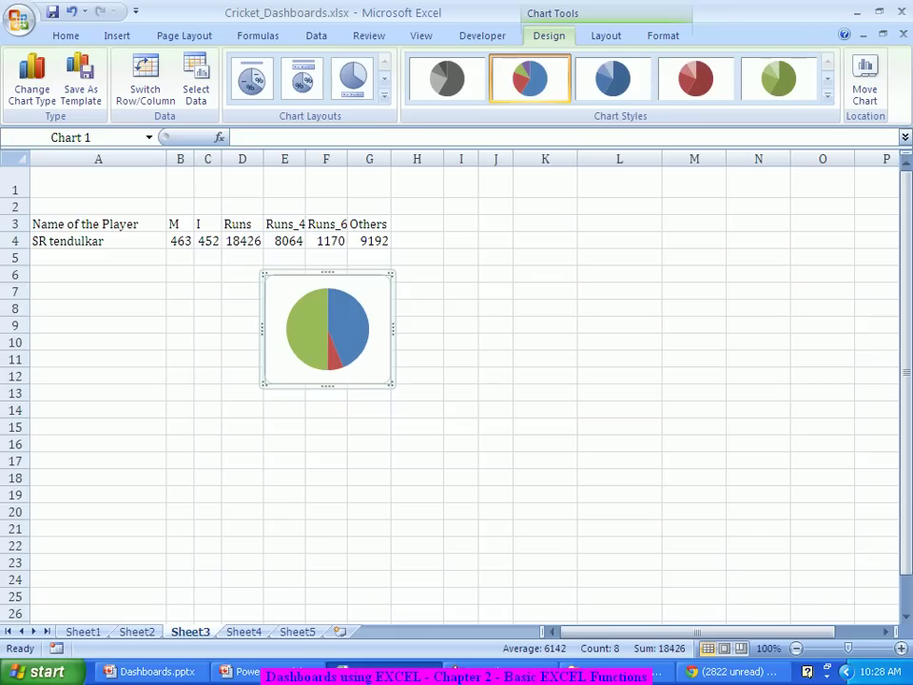
Apply bold to the empty cell A6 and move the pie chart beside the table, over columns I to K and rows 2 to 8.
{"action": "left_click_drag", "start_coordinate": [361, 295], "coordinate": [123, 298]}
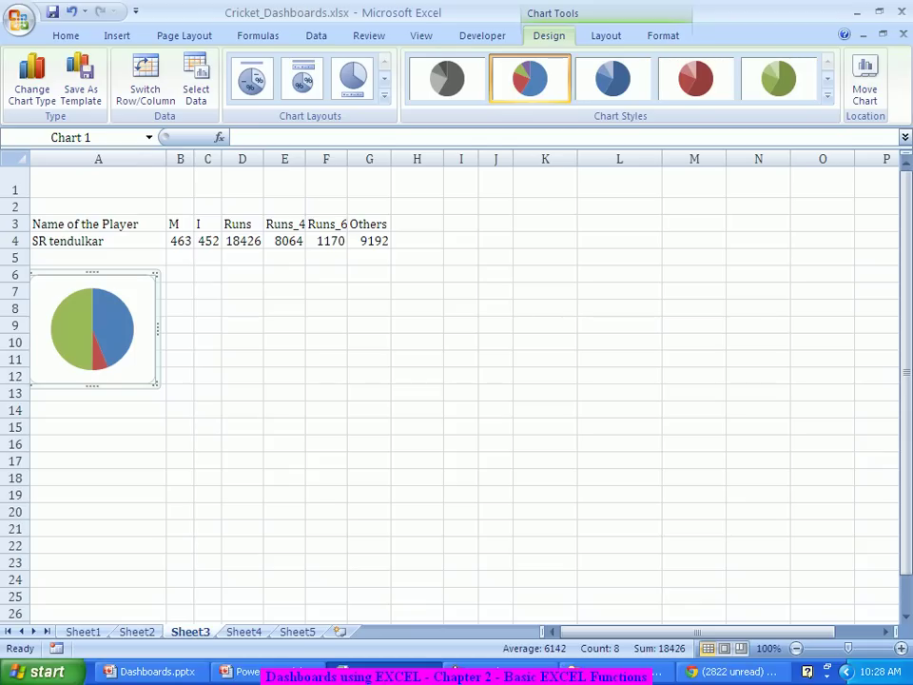
{"action": "left_click_drag", "start_coordinate": [92, 328], "coordinate": [92, 352]}
{"action": "left_click", "coordinate": [98, 273]}
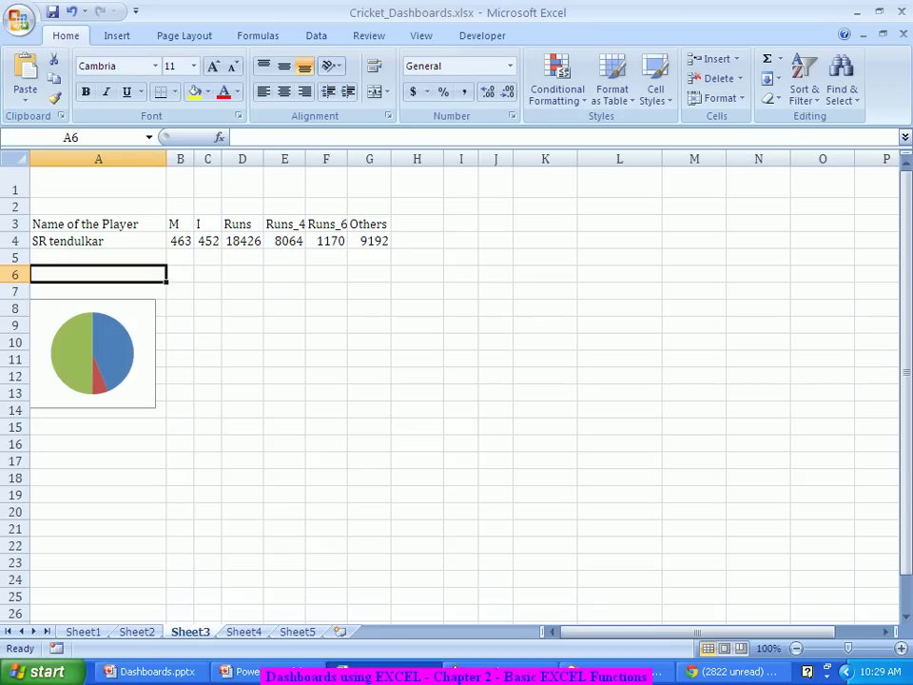
{"action": "key", "text": "ctrl+b"}
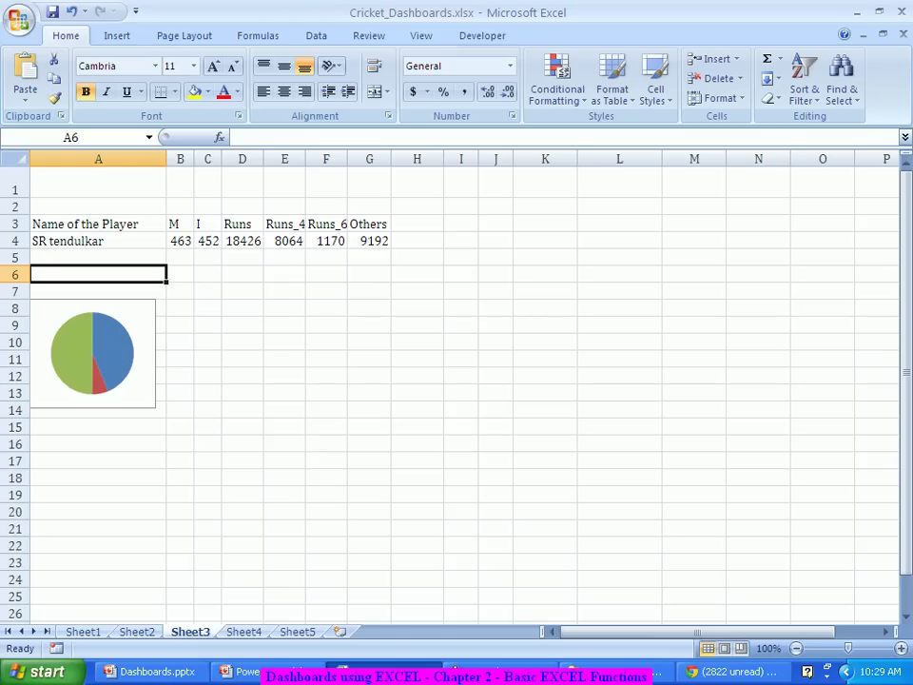
{"action": "left_click", "coordinate": [92, 354]}
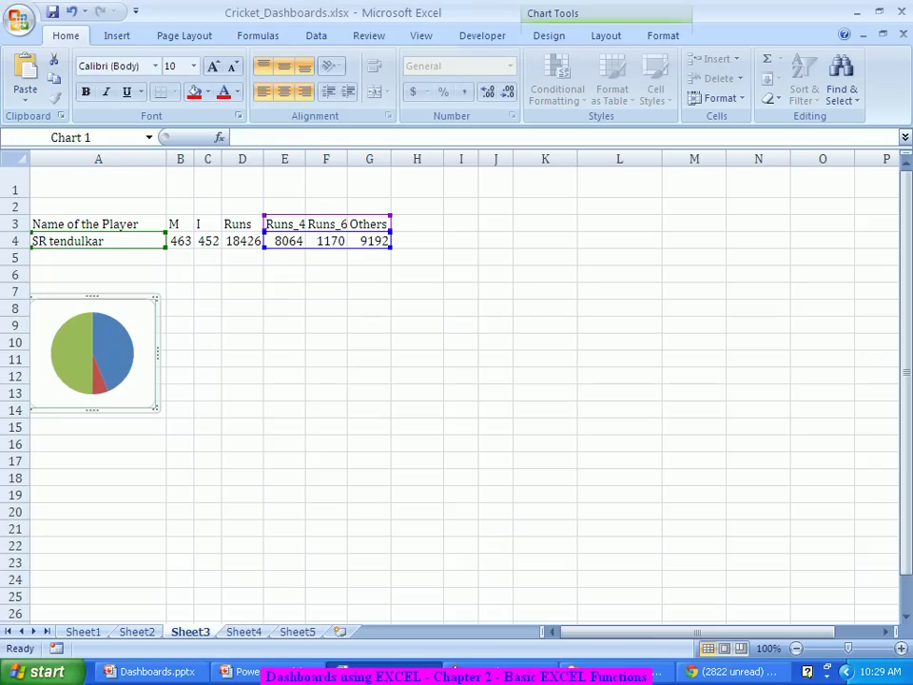
{"action": "left_click_drag", "start_coordinate": [140, 395], "coordinate": [549, 304]}
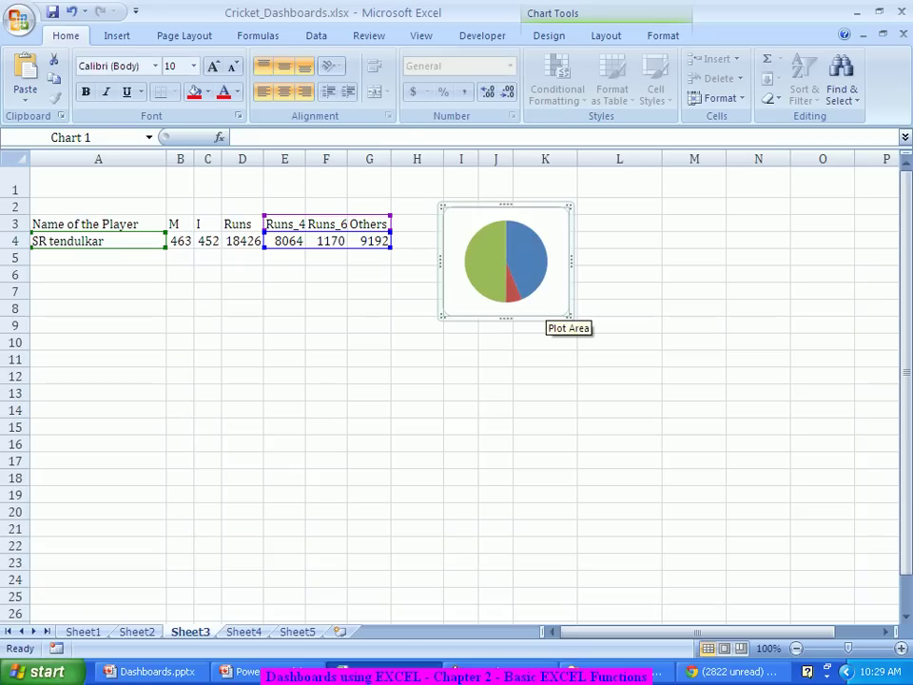
{"action": "mouse_move", "coordinate": [528, 273]}
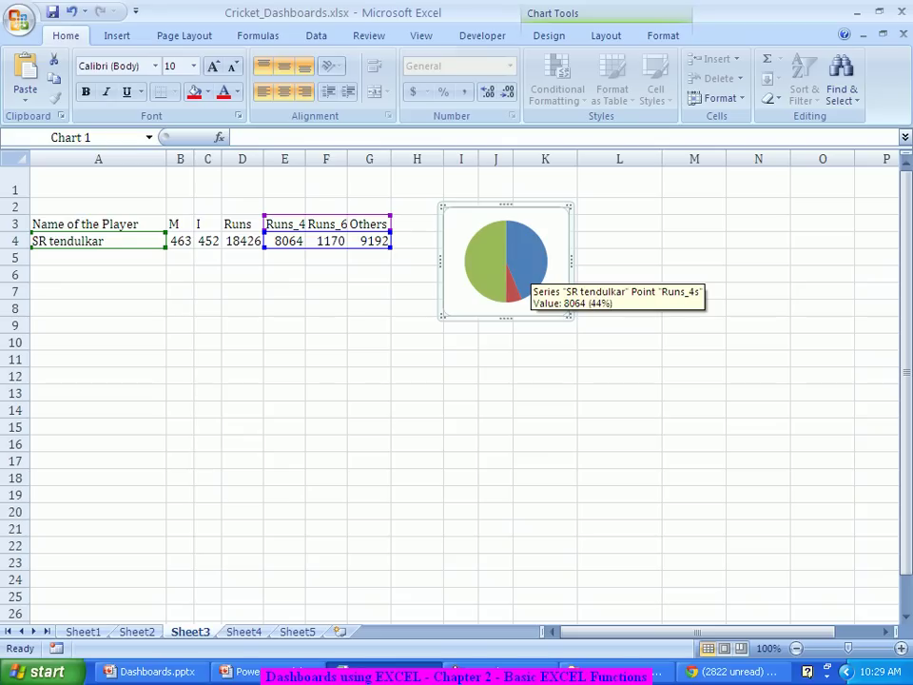
{"action": "left_click", "coordinate": [526, 276]}
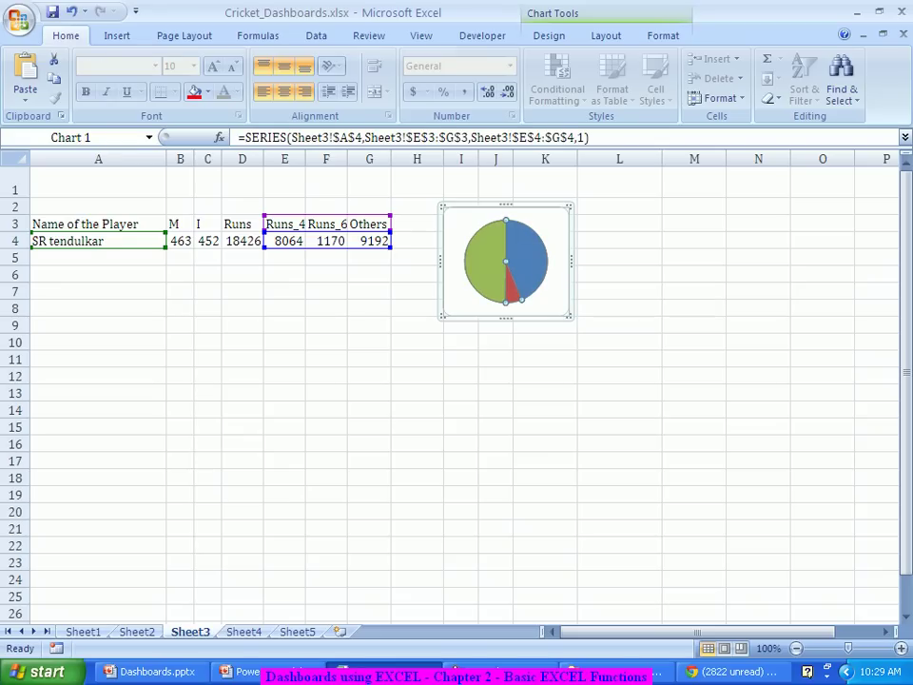
{"action": "key", "text": "Escape"}
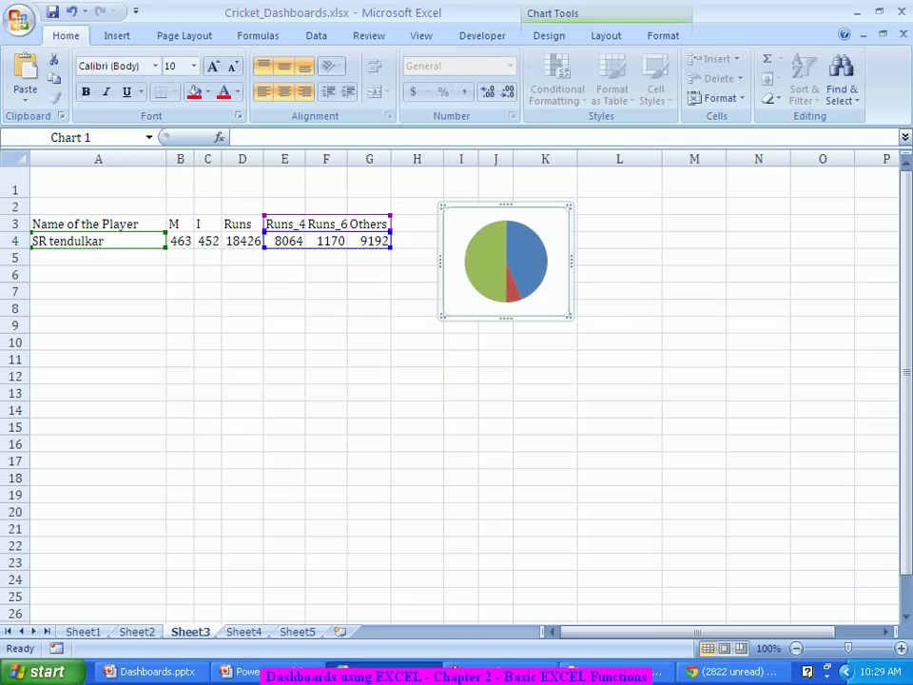
{"action": "left_click", "coordinate": [548, 35]}
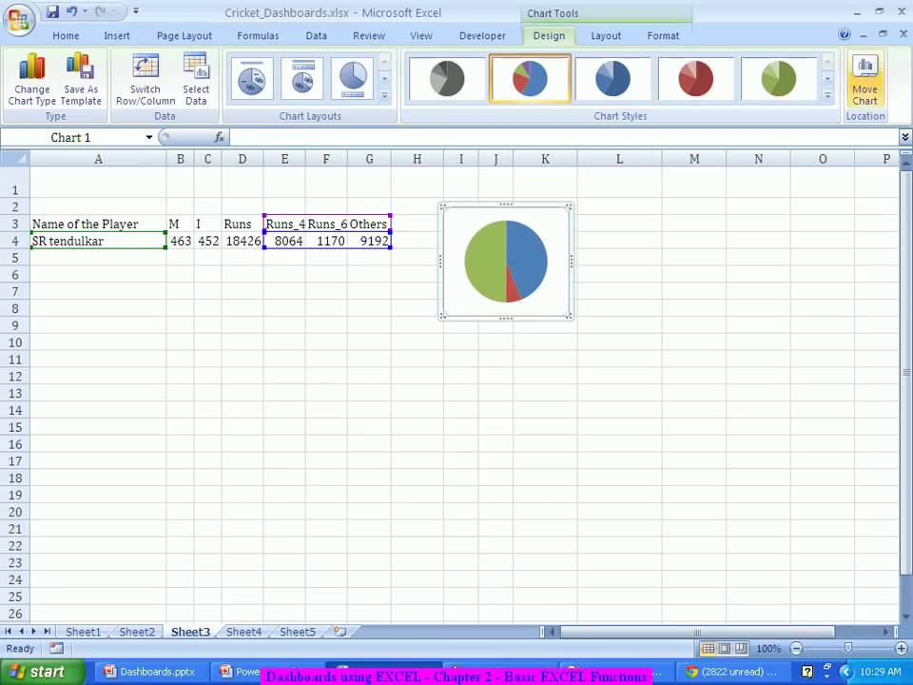
{"action": "left_click", "coordinate": [826, 96]}
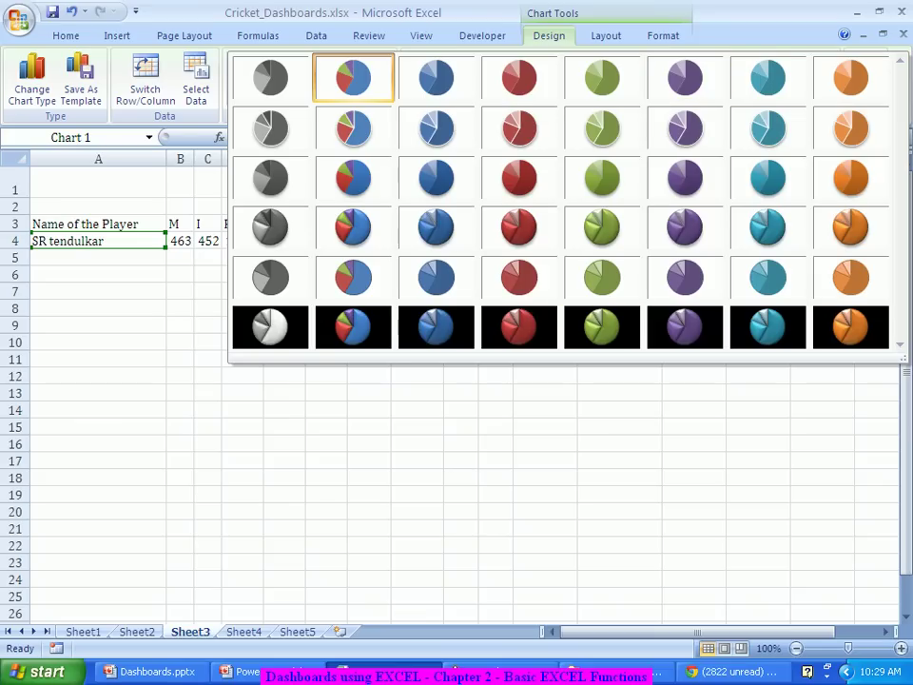
{"action": "key", "text": "Escape"}
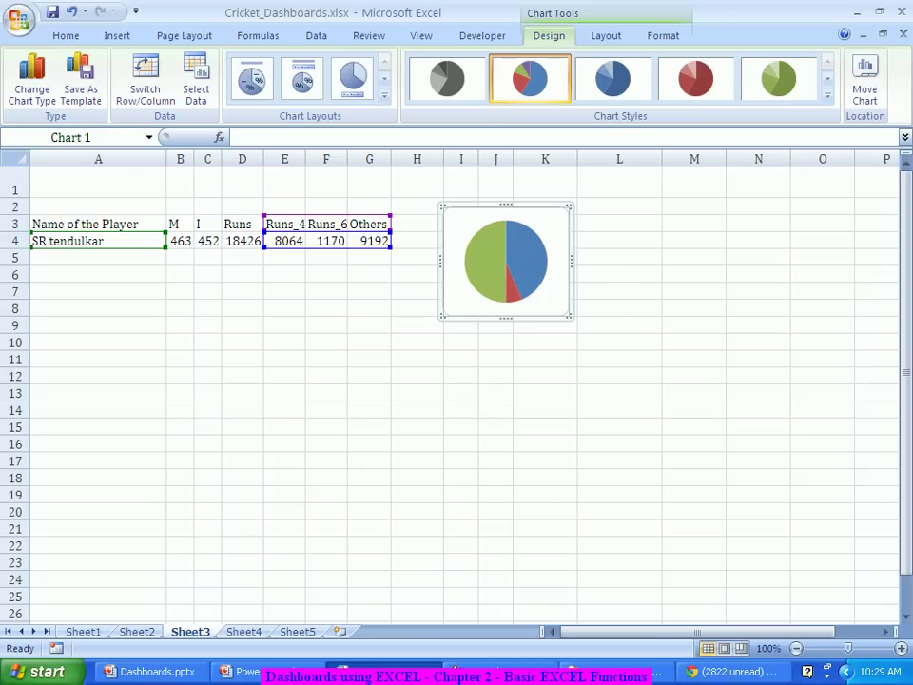
Add data labels centered on the pie slices and enlarge the chart slightly, down to about row 9.
{"action": "left_click", "coordinate": [605, 35]}
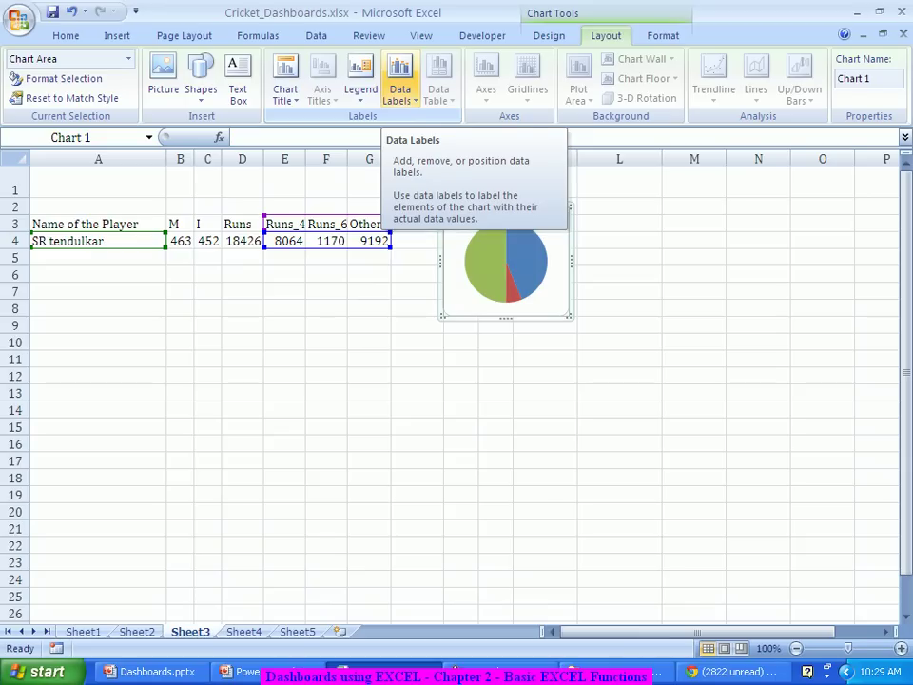
{"action": "left_click", "coordinate": [399, 91]}
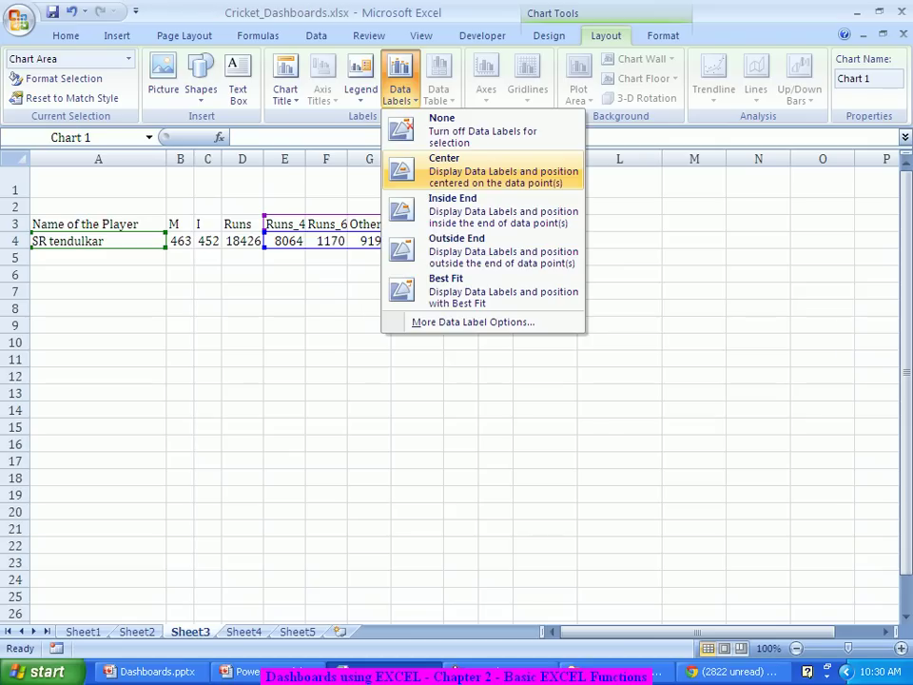
{"action": "left_click", "coordinate": [475, 169]}
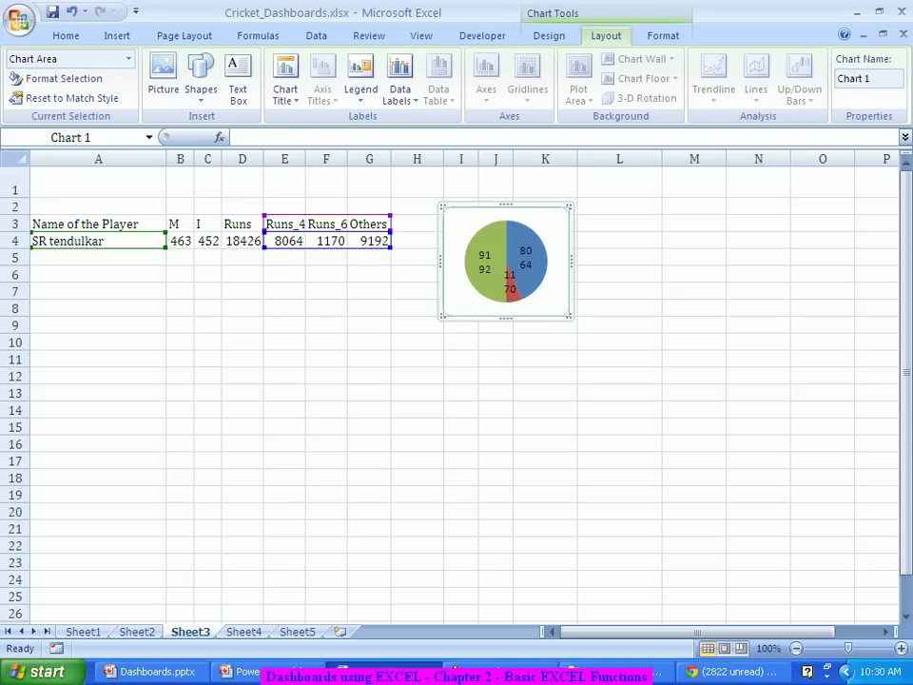
{"action": "left_click_drag", "start_coordinate": [570, 315], "coordinate": [578, 334]}
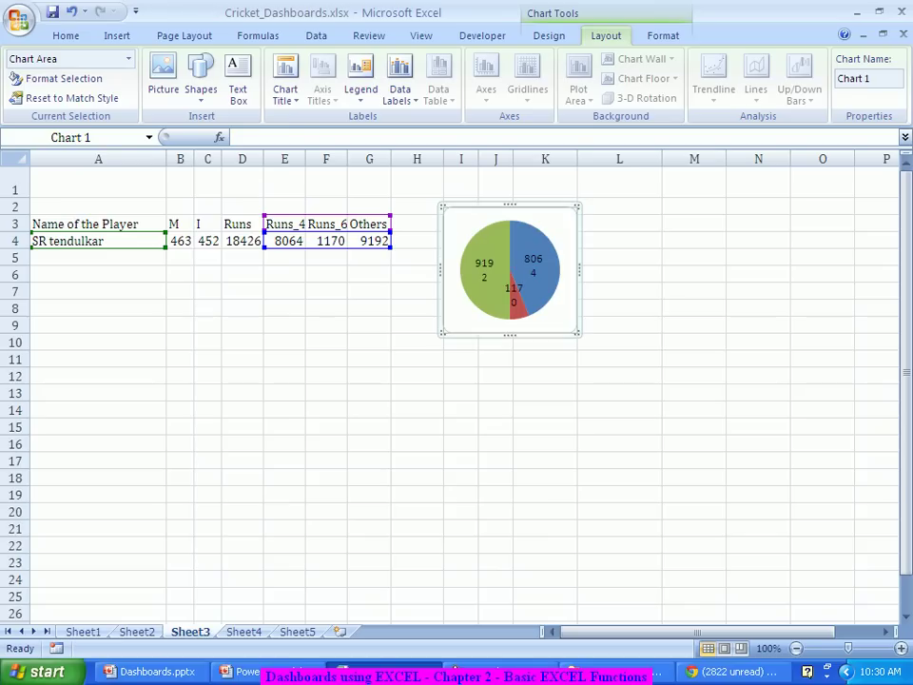
Try the Outside End position for the pie's data labels and set them back to Center.
{"action": "left_click", "coordinate": [399, 81]}
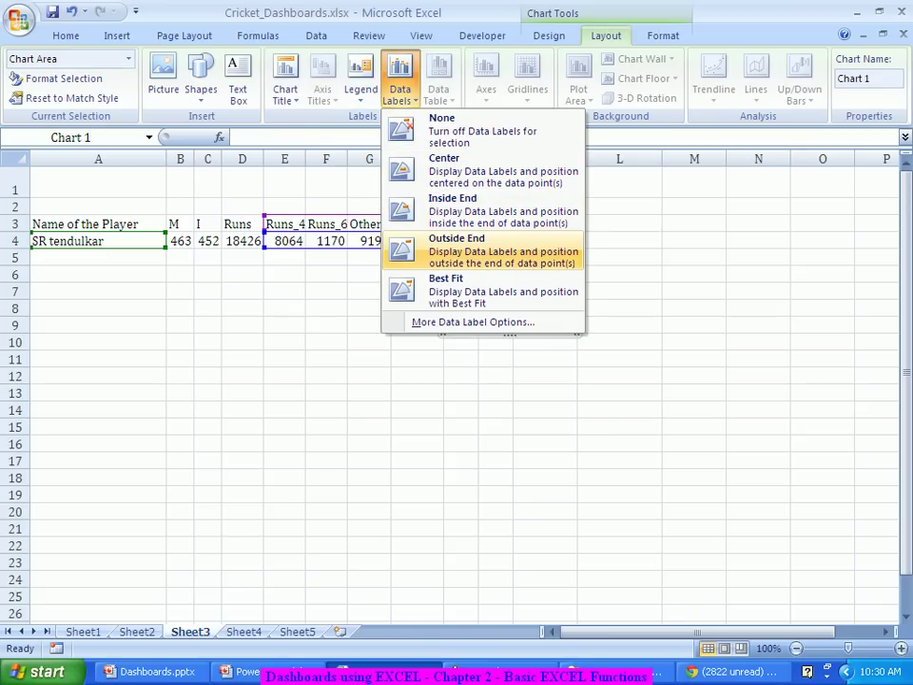
{"action": "left_click", "coordinate": [481, 251]}
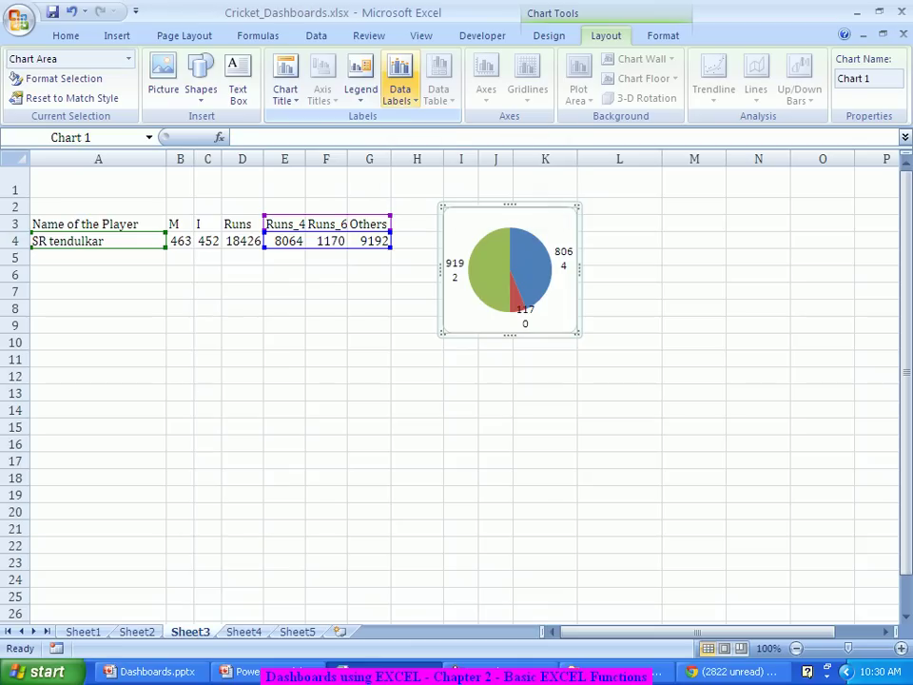
{"action": "left_click", "coordinate": [400, 90]}
{"action": "left_click", "coordinate": [495, 170]}
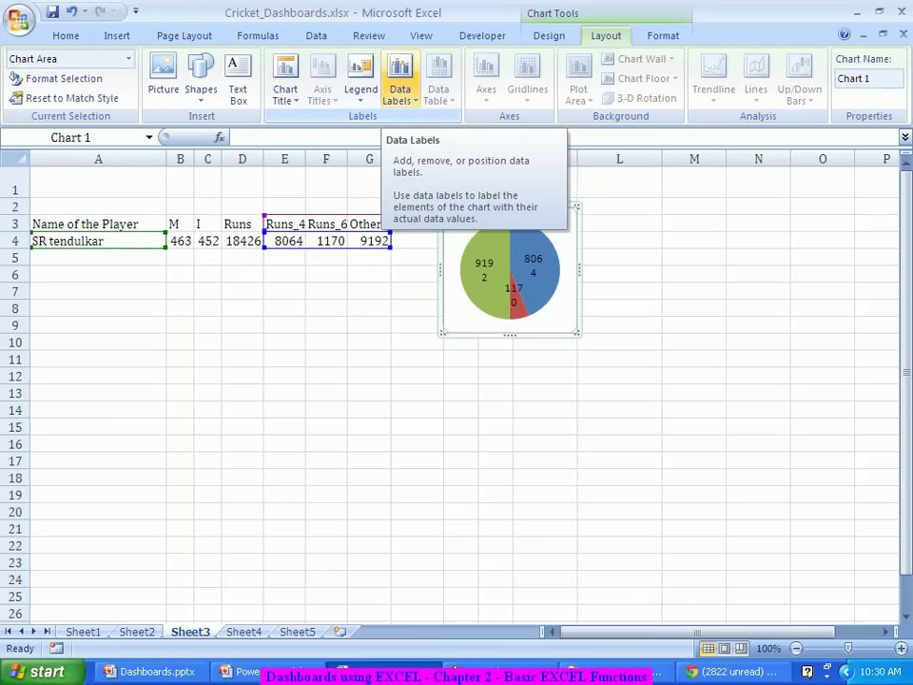
Set the pie's data labels to show the percentage instead of the value, with Best Fit positioning.
{"action": "left_click", "coordinate": [399, 91]}
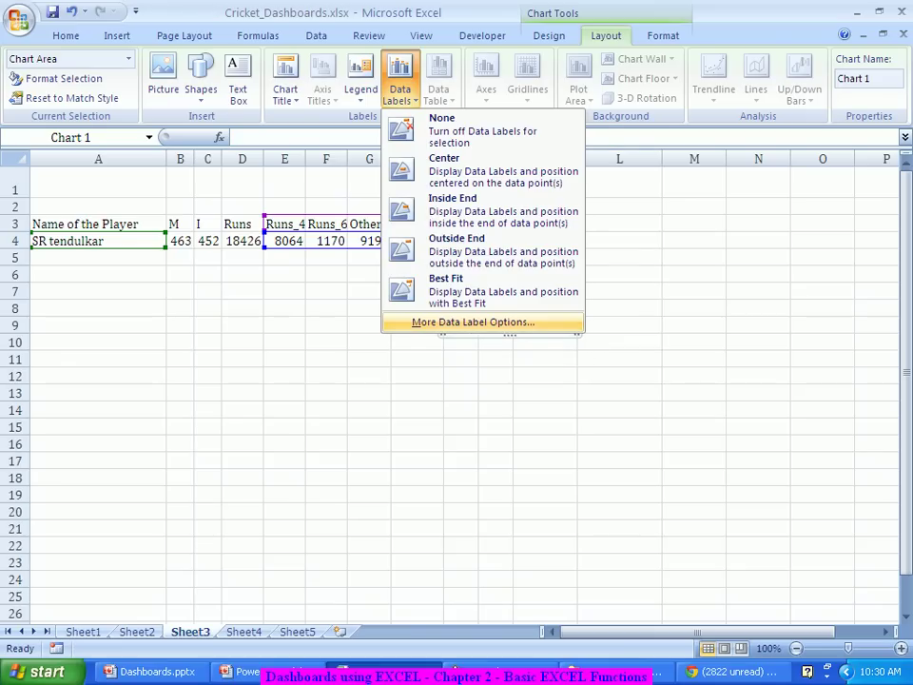
{"action": "left_click", "coordinate": [473, 322]}
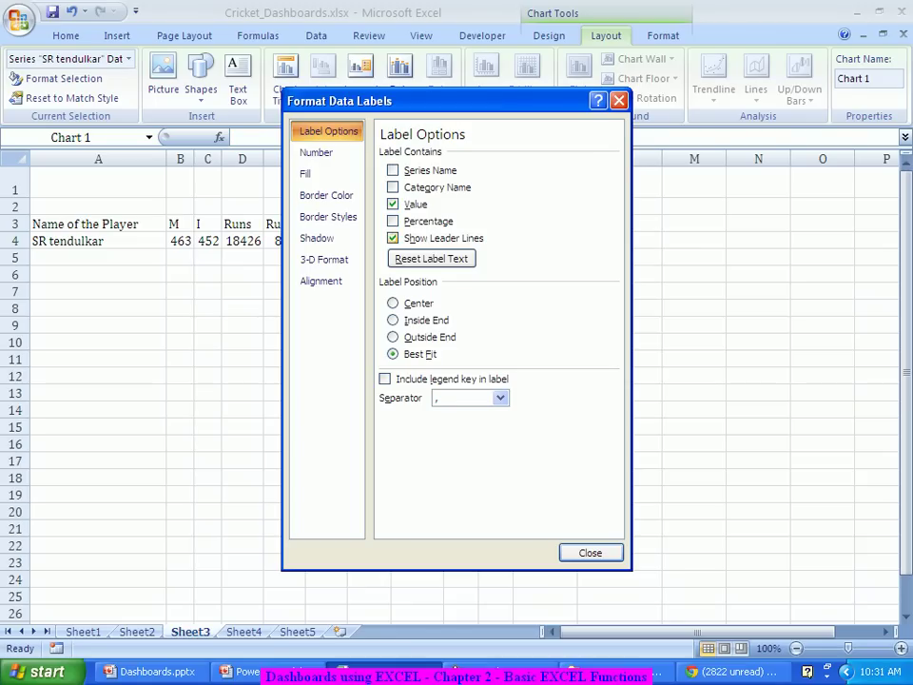
{"action": "left_click", "coordinate": [427, 220]}
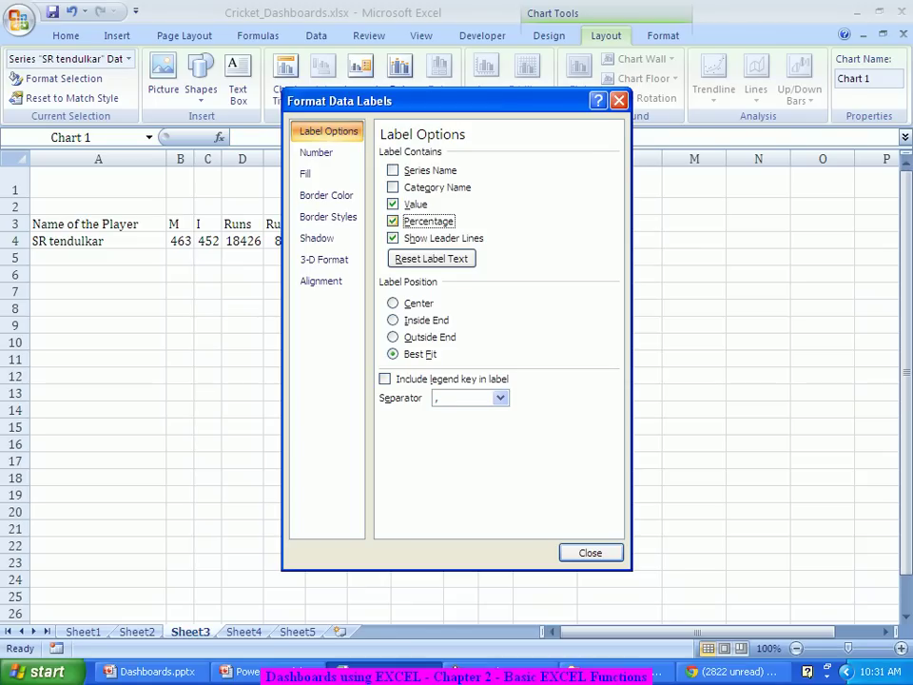
{"action": "left_click", "coordinate": [393, 204]}
{"action": "left_click", "coordinate": [591, 553]}
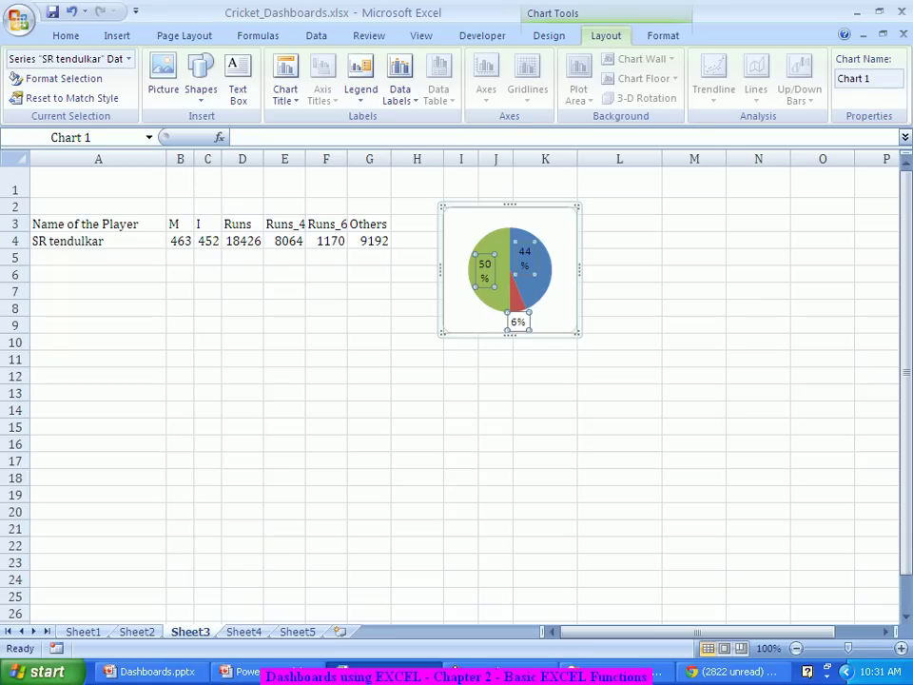
Enlarge the pie chart to extend across about columns I to L and down to row 10.
{"action": "left_click", "coordinate": [605, 344]}
{"action": "left_click_drag", "start_coordinate": [510, 334], "coordinate": [509, 352]}
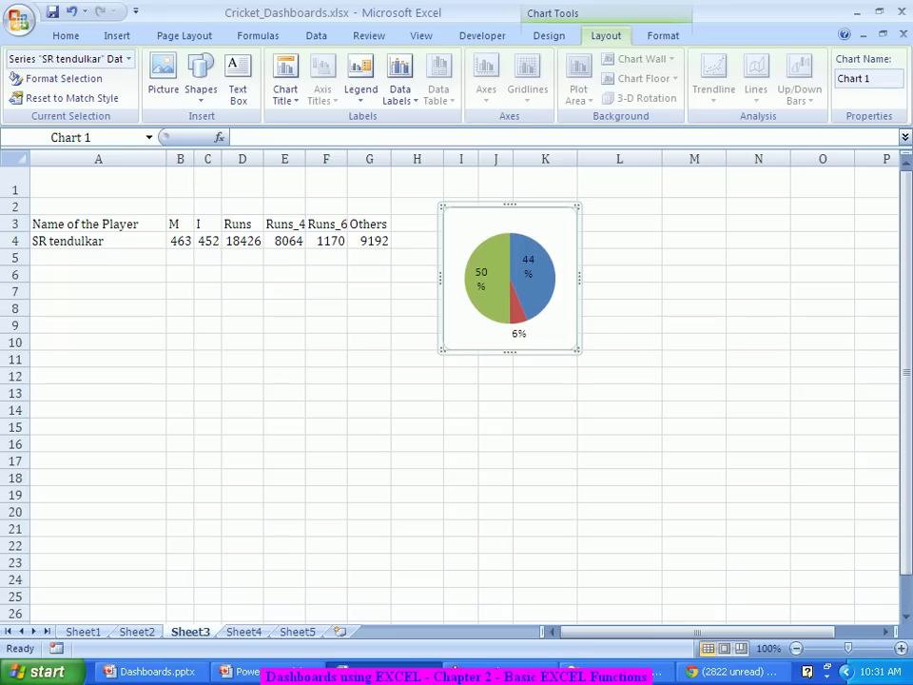
{"action": "left_click_drag", "start_coordinate": [579, 277], "coordinate": [664, 277]}
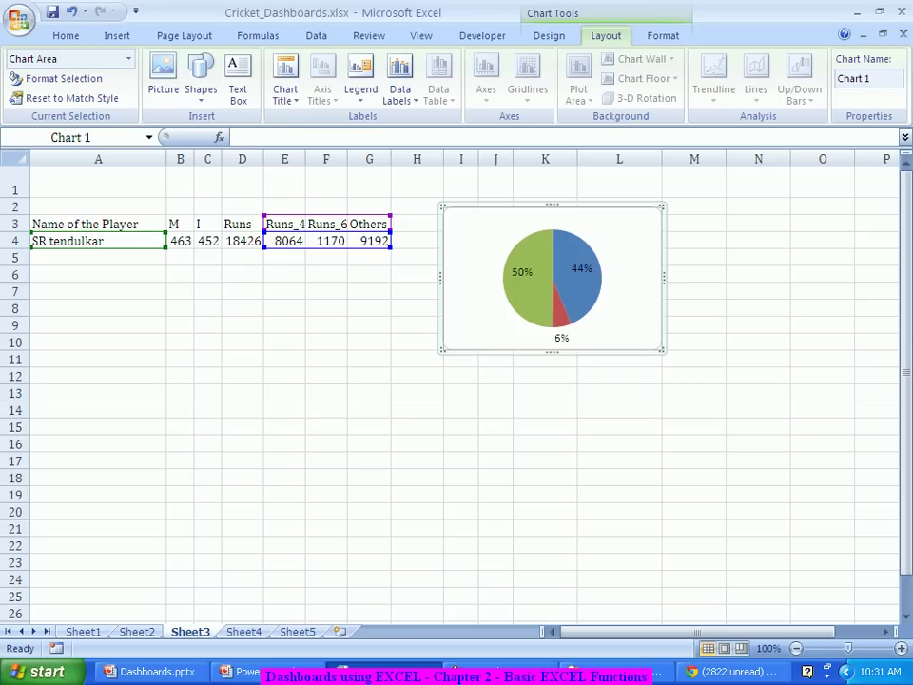
Turn off the leader lines for the pie chart's percentage labels.
{"action": "right_click", "coordinate": [615, 270]}
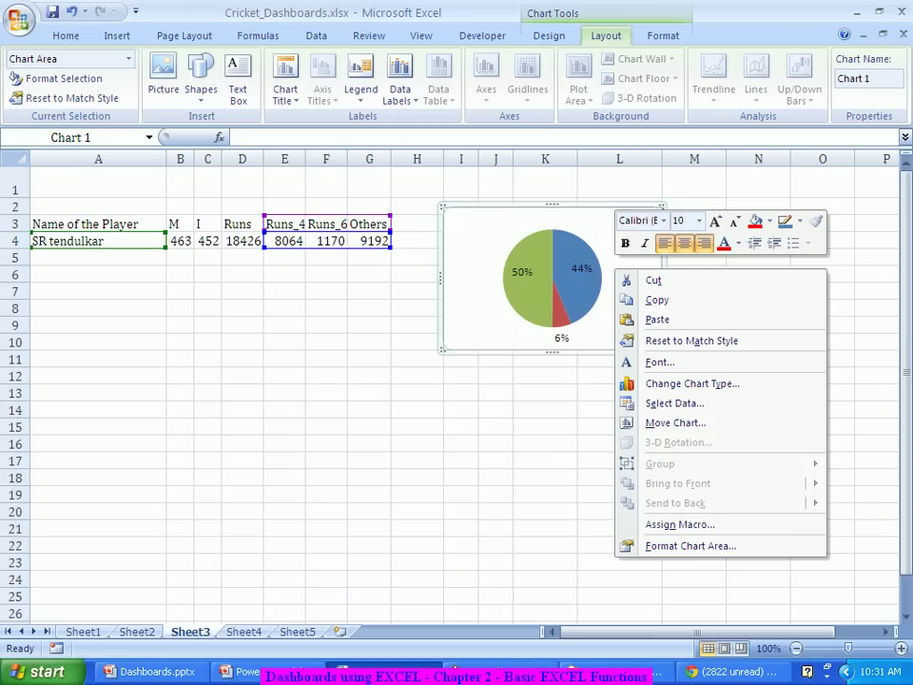
{"action": "left_click", "coordinate": [399, 89]}
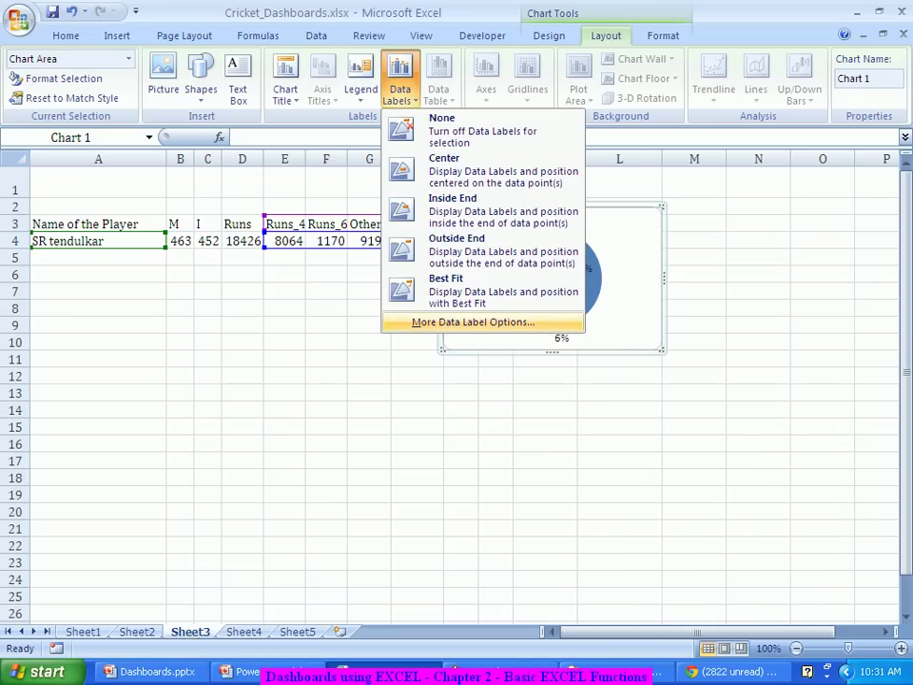
{"action": "left_click", "coordinate": [473, 322]}
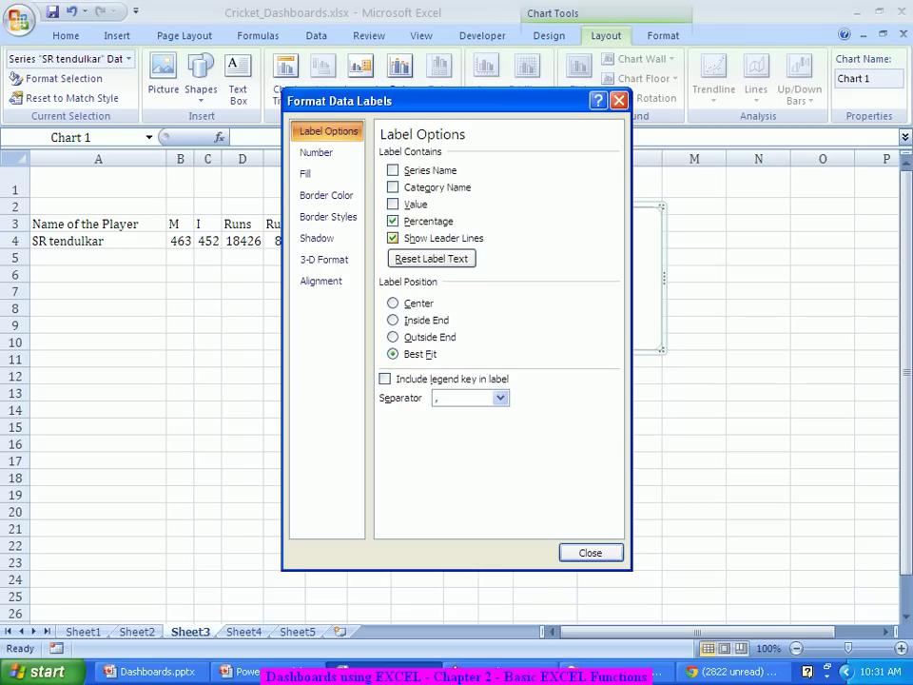
{"action": "left_click", "coordinate": [393, 238]}
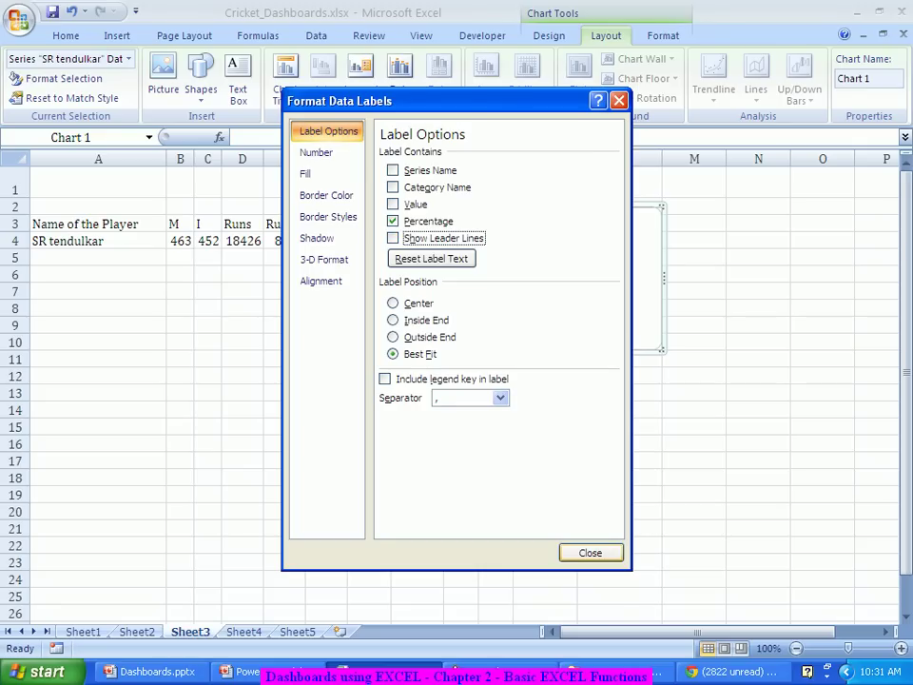
{"action": "left_click", "coordinate": [589, 552]}
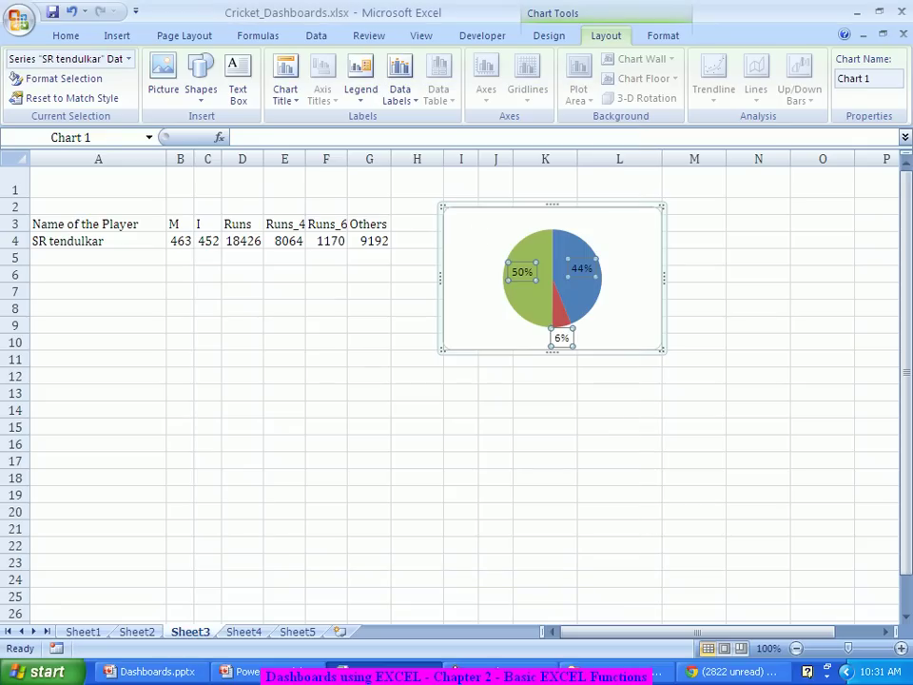
Turn the leader lines on for the pie chart's percentage labels.
{"action": "left_click", "coordinate": [628, 304]}
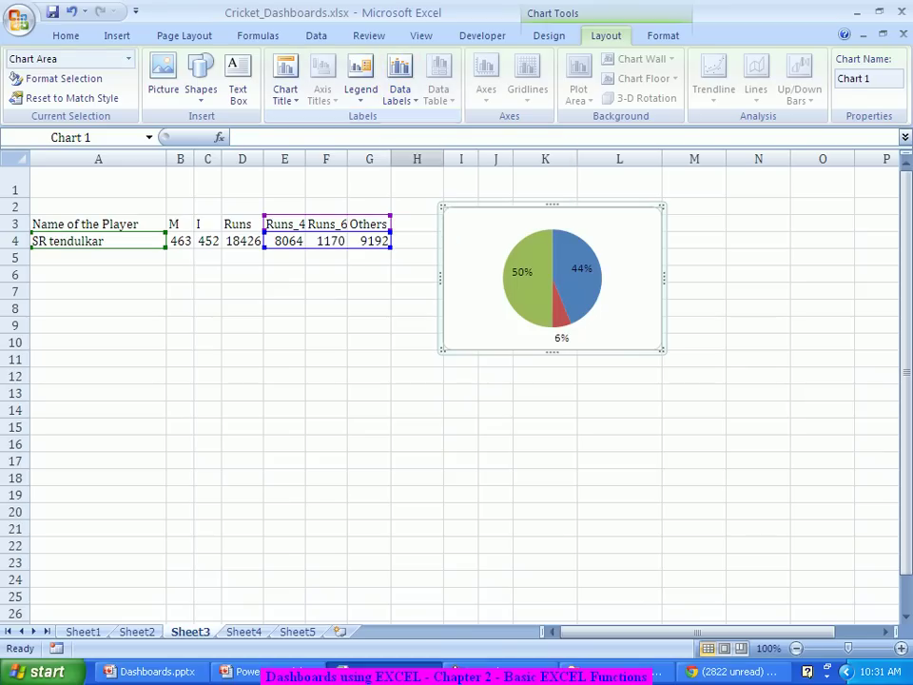
{"action": "left_click", "coordinate": [399, 95]}
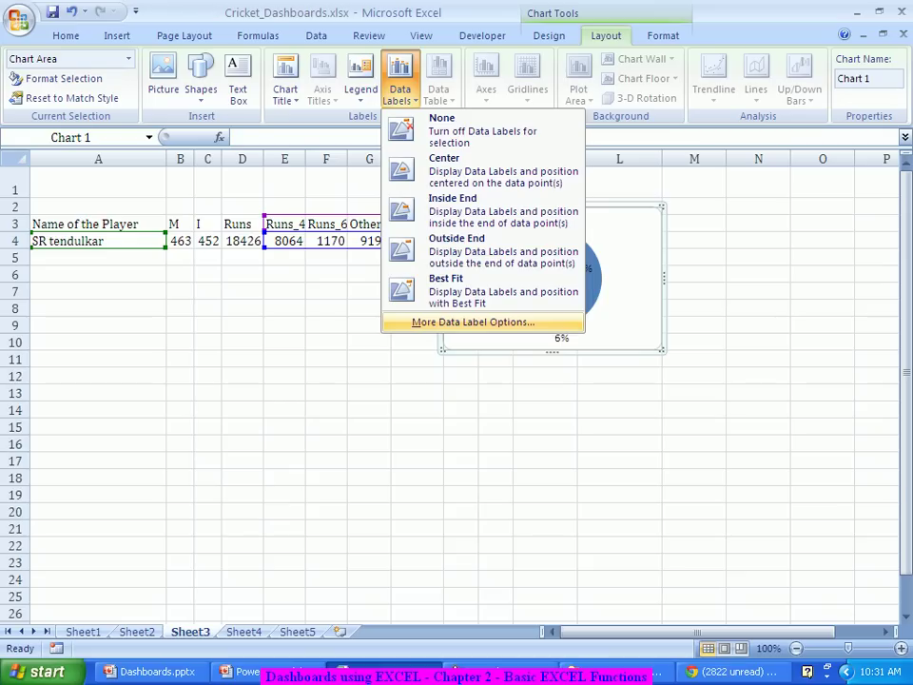
{"action": "left_click", "coordinate": [473, 321]}
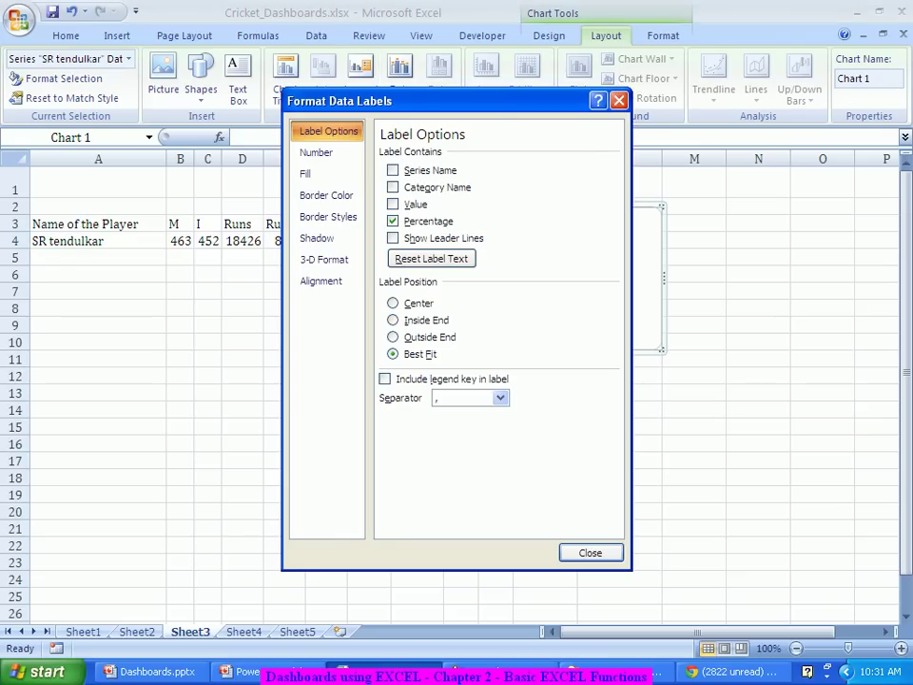
{"action": "left_click_drag", "start_coordinate": [456, 100], "coordinate": [822, 115]}
{"action": "left_click", "coordinate": [757, 252]}
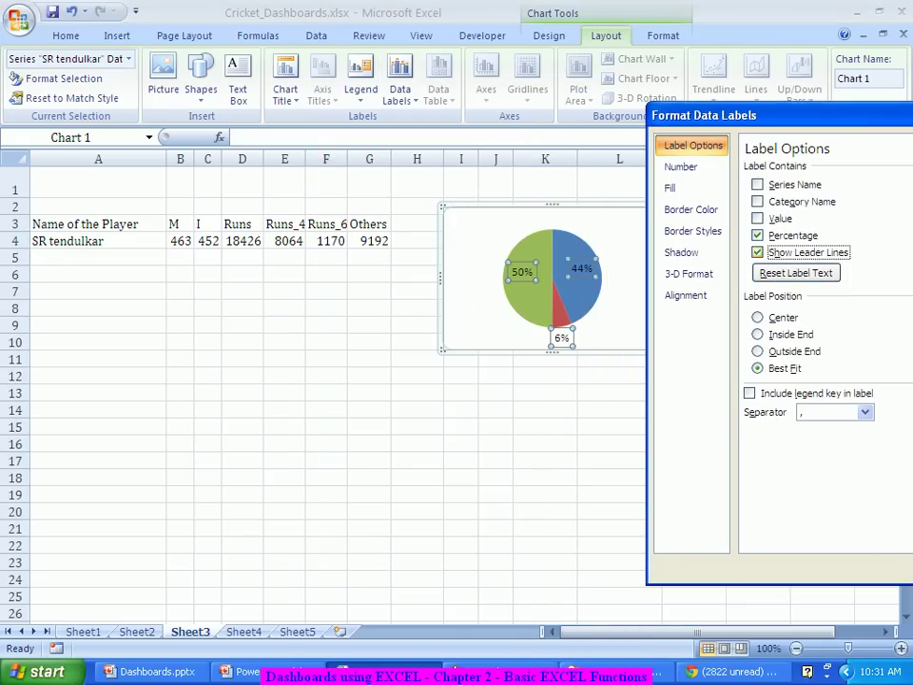
Try removing the percentage from the pie's data labels, restore it, and close the formatting dialog.
{"action": "left_click", "coordinate": [757, 235]}
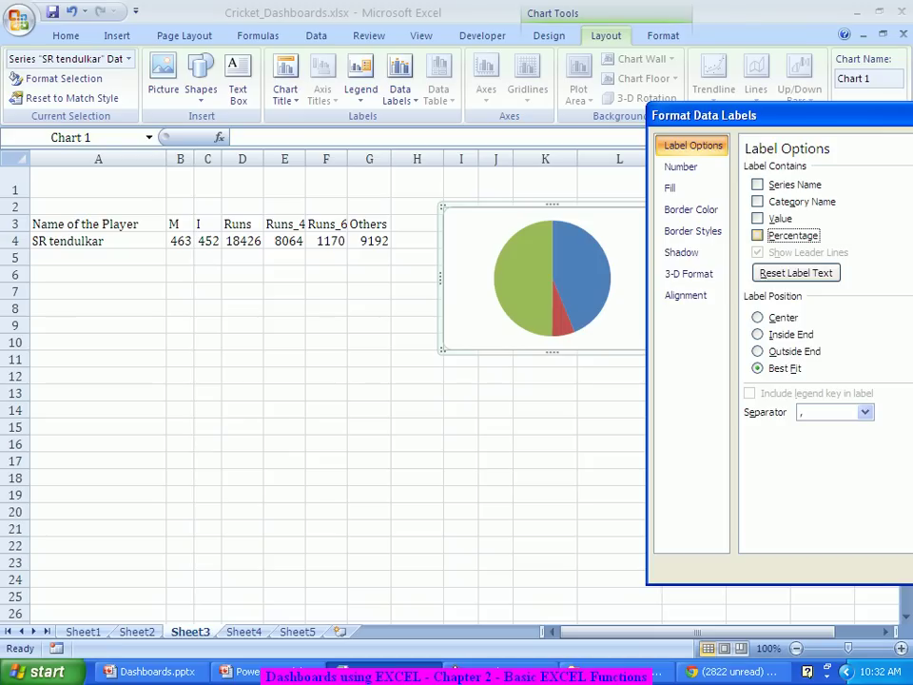
{"action": "left_click", "coordinate": [757, 235]}
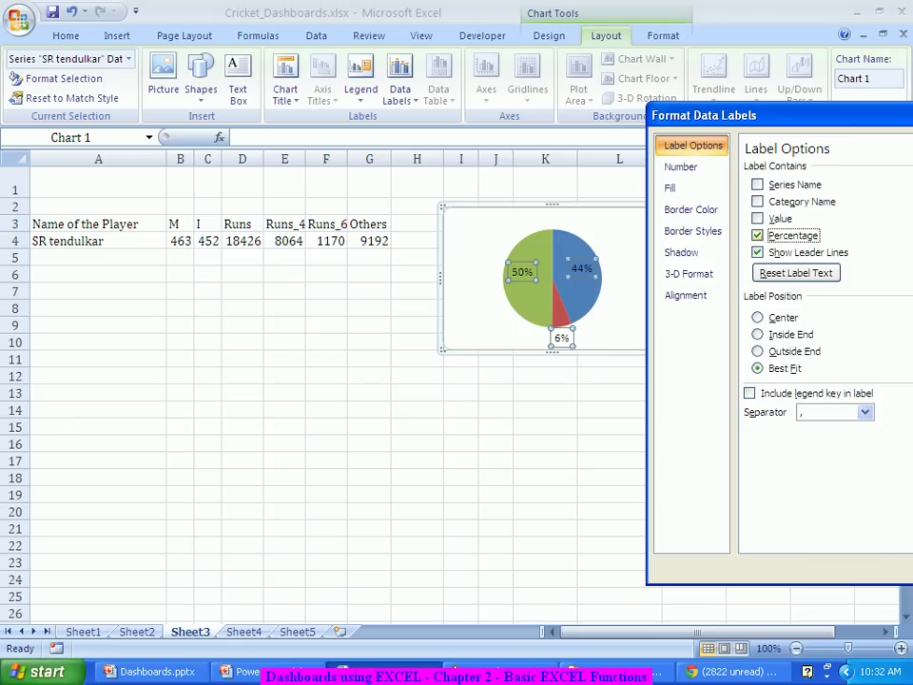
{"action": "left_click", "coordinate": [757, 235]}
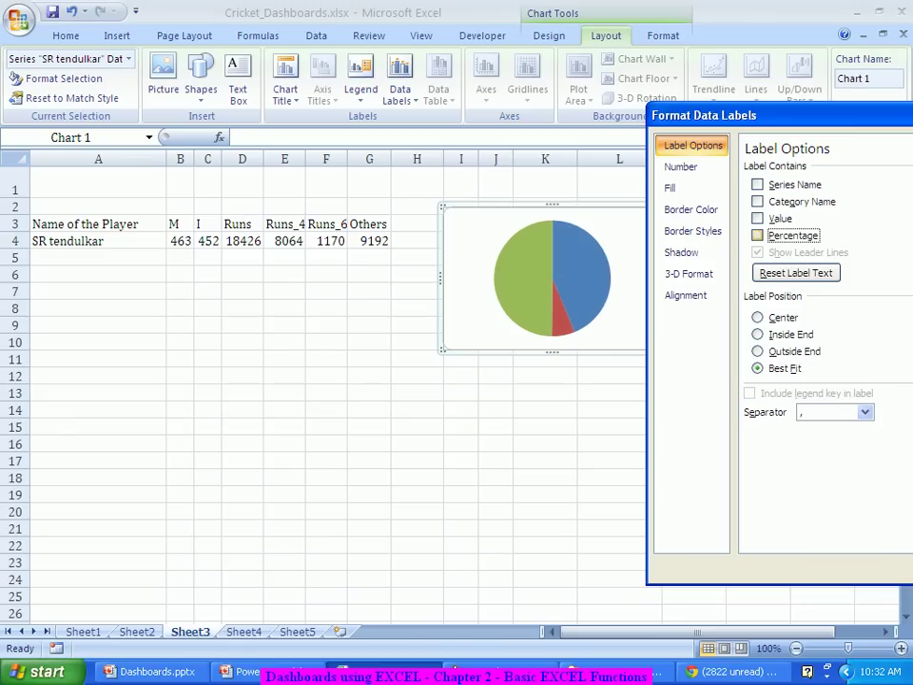
{"action": "left_click", "coordinate": [757, 235]}
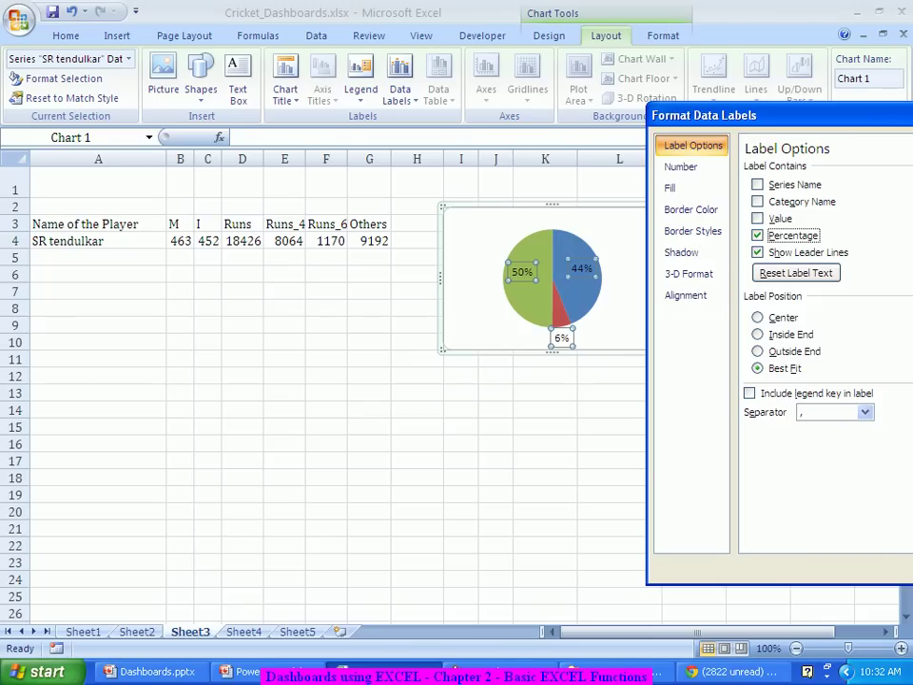
{"action": "left_click", "coordinate": [618, 313]}
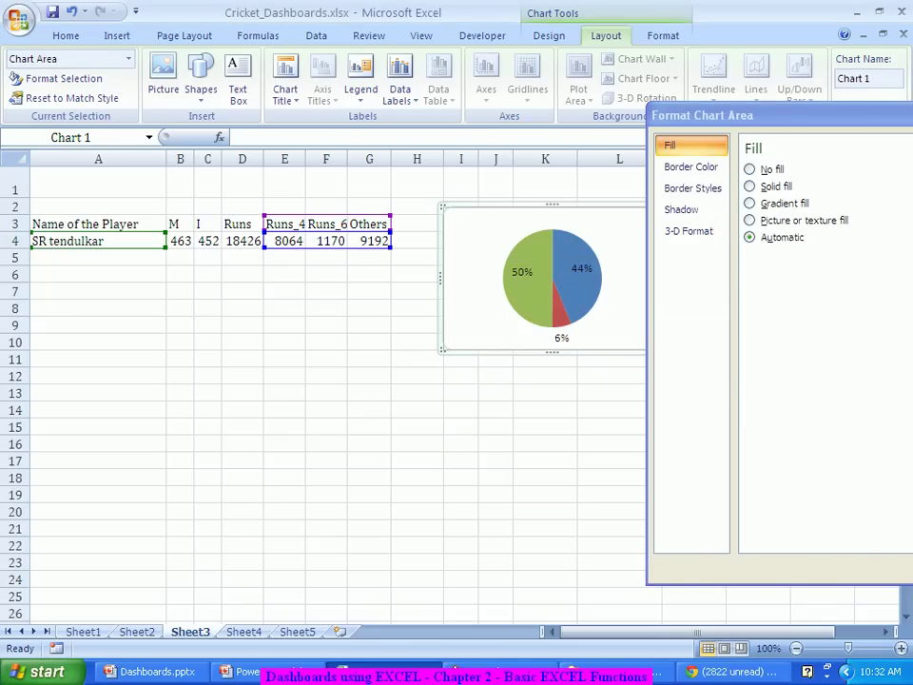
{"action": "left_click", "coordinate": [544, 290]}
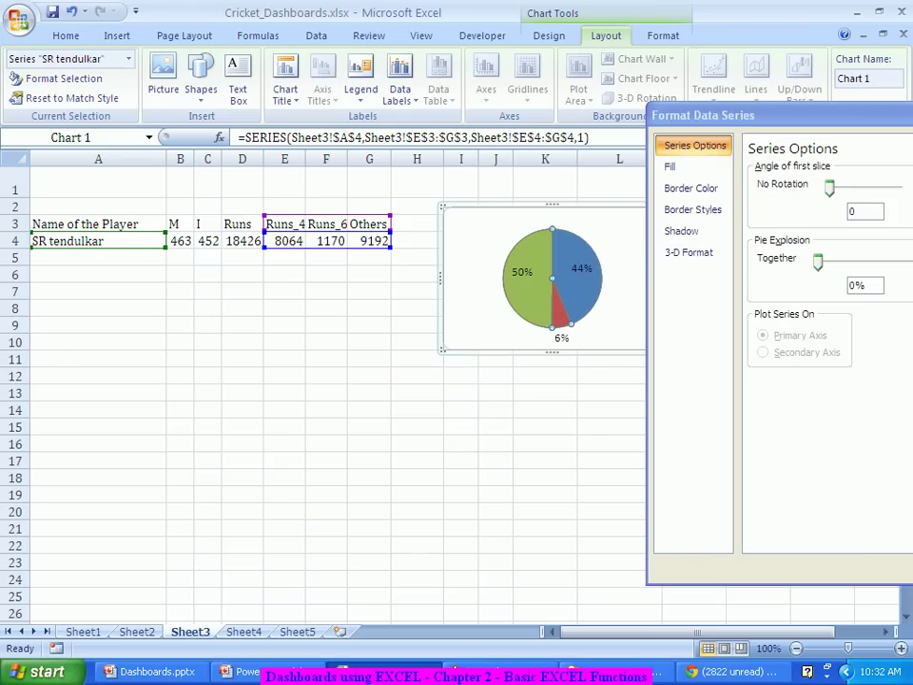
{"action": "key", "text": "Escape"}
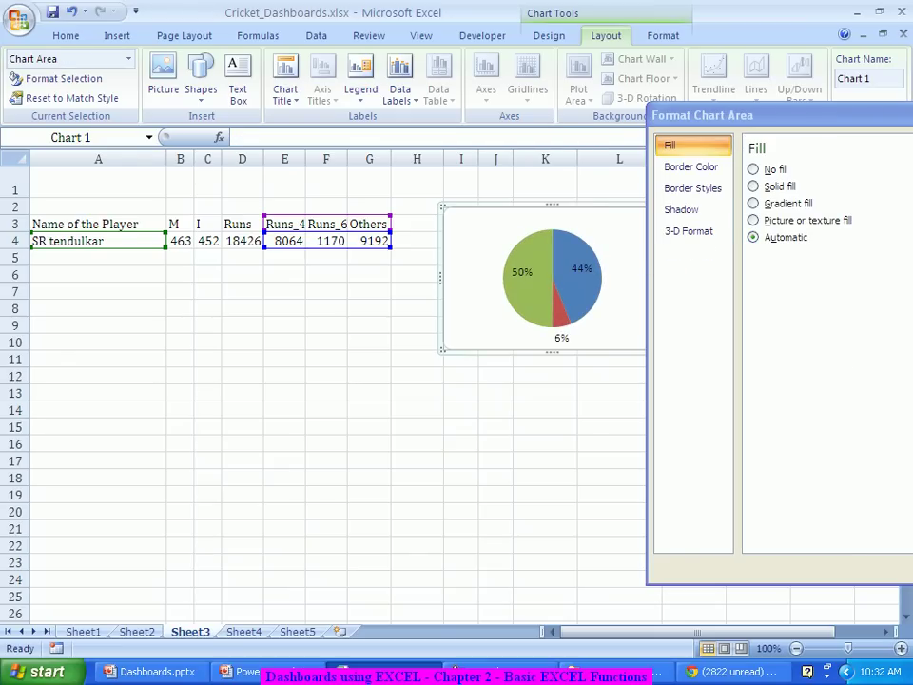
{"action": "left_click_drag", "start_coordinate": [782, 116], "coordinate": [695, 117]}
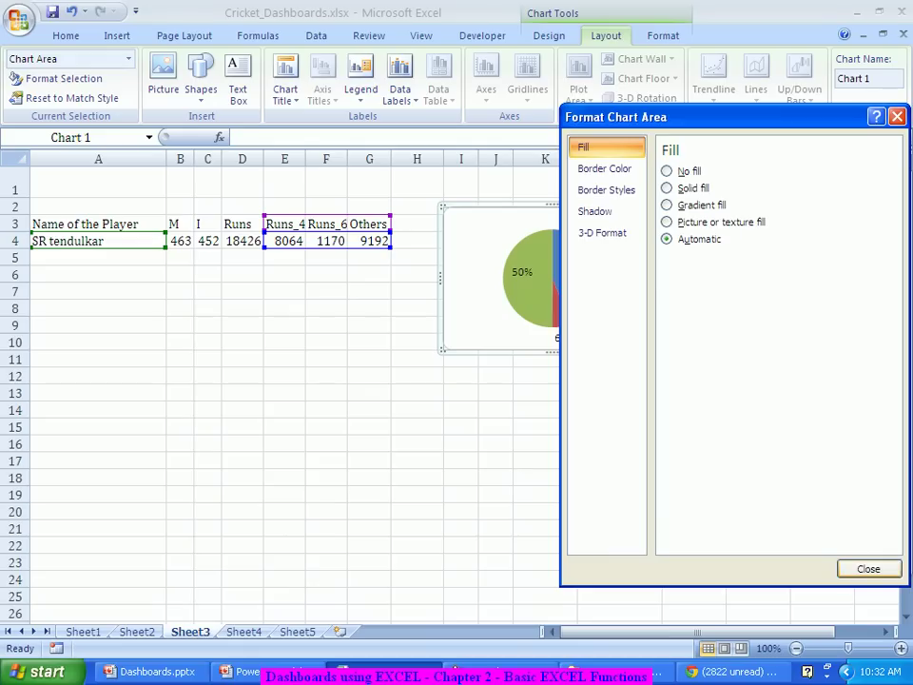
{"action": "key", "text": "Escape"}
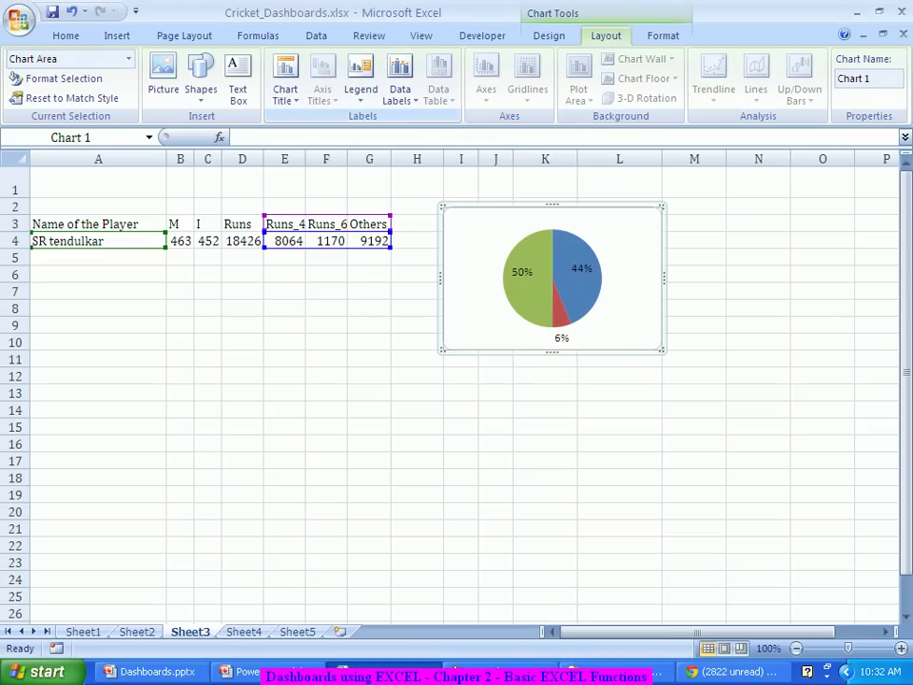
Switch the leader lines of the pie's data labels off, on and off again to compare the effect.
{"action": "left_click", "coordinate": [400, 89]}
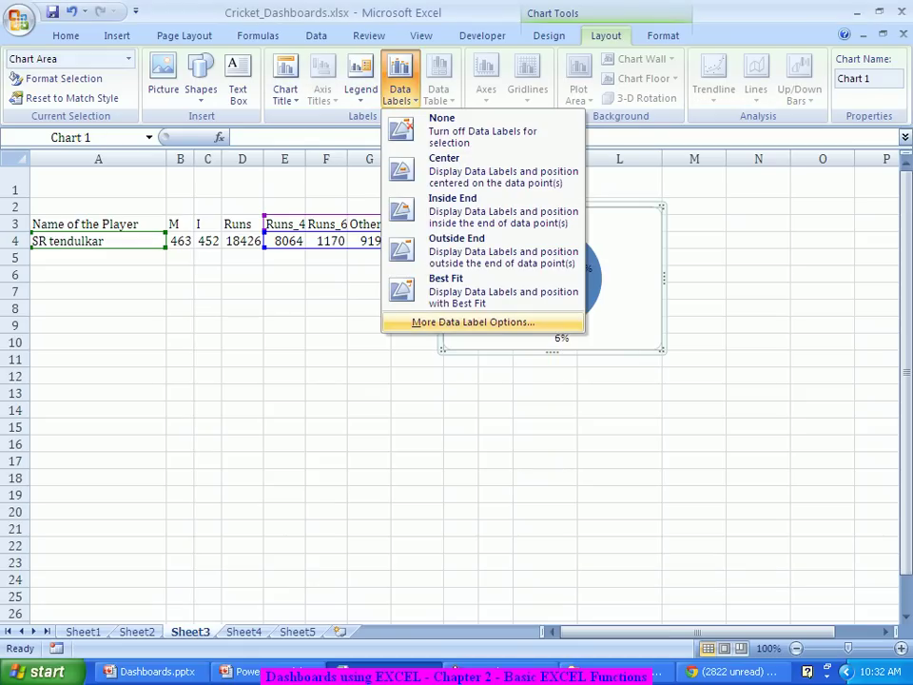
{"action": "left_click", "coordinate": [473, 321]}
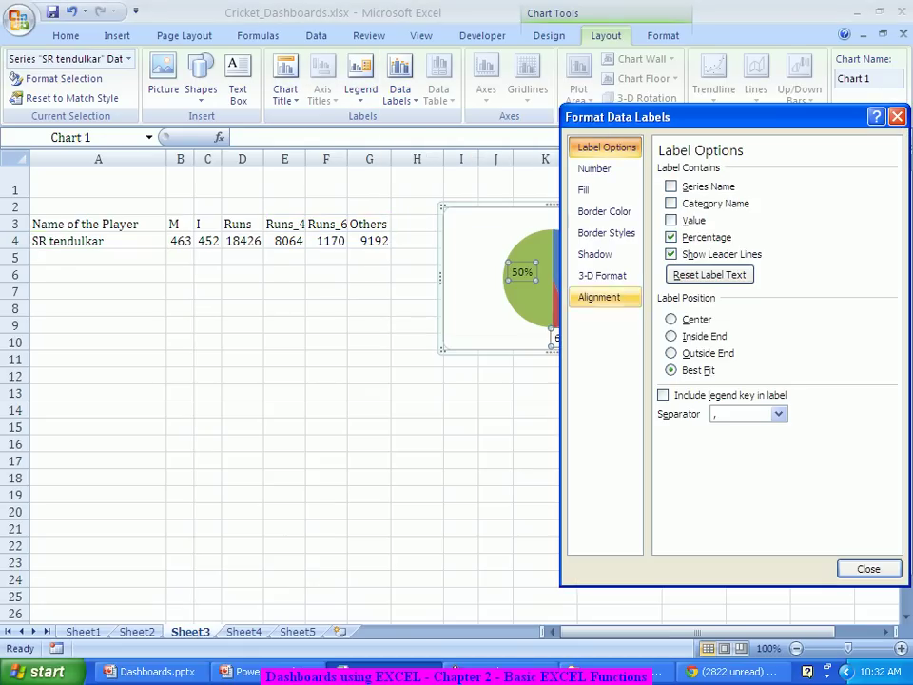
{"action": "left_click", "coordinate": [671, 254]}
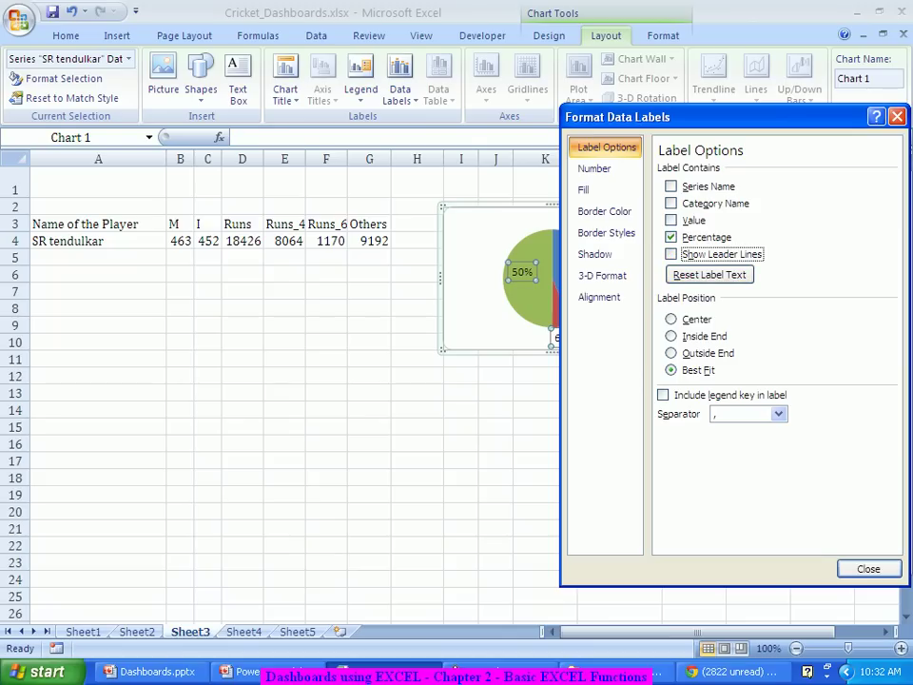
{"action": "left_click_drag", "start_coordinate": [665, 116], "coordinate": [797, 65]}
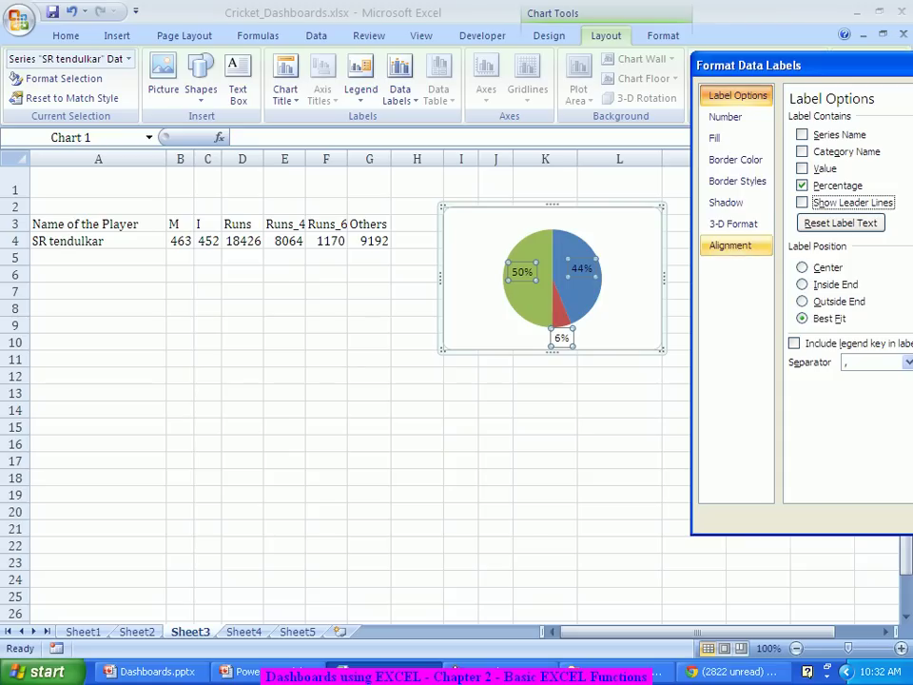
{"action": "left_click", "coordinate": [802, 202]}
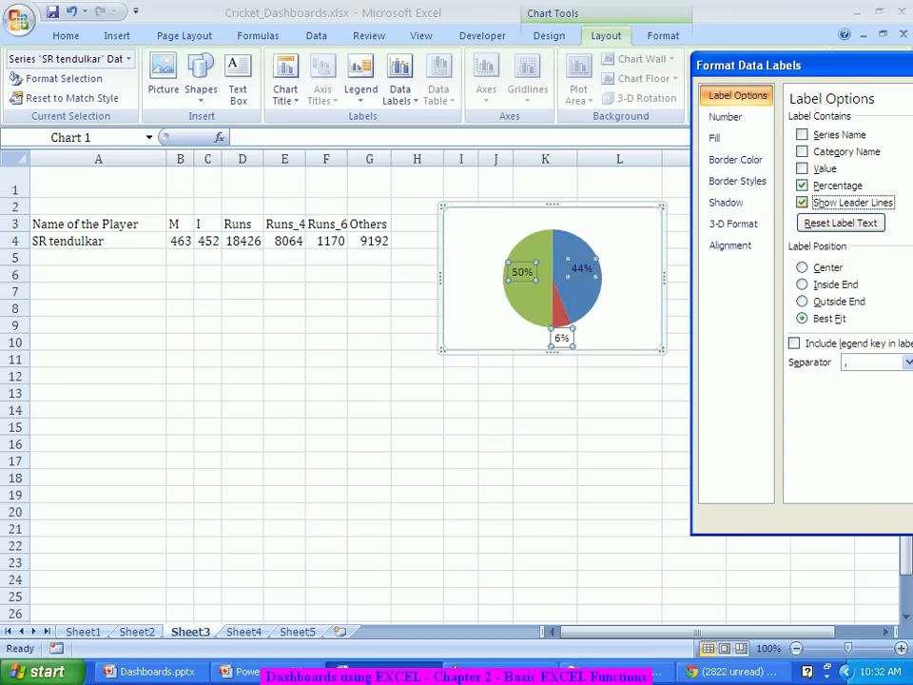
{"action": "left_click", "coordinate": [802, 201]}
Try category names in the pie's labels with leader lines on and off, and revert to percentages only with leader lines on.
{"action": "left_click", "coordinate": [802, 151]}
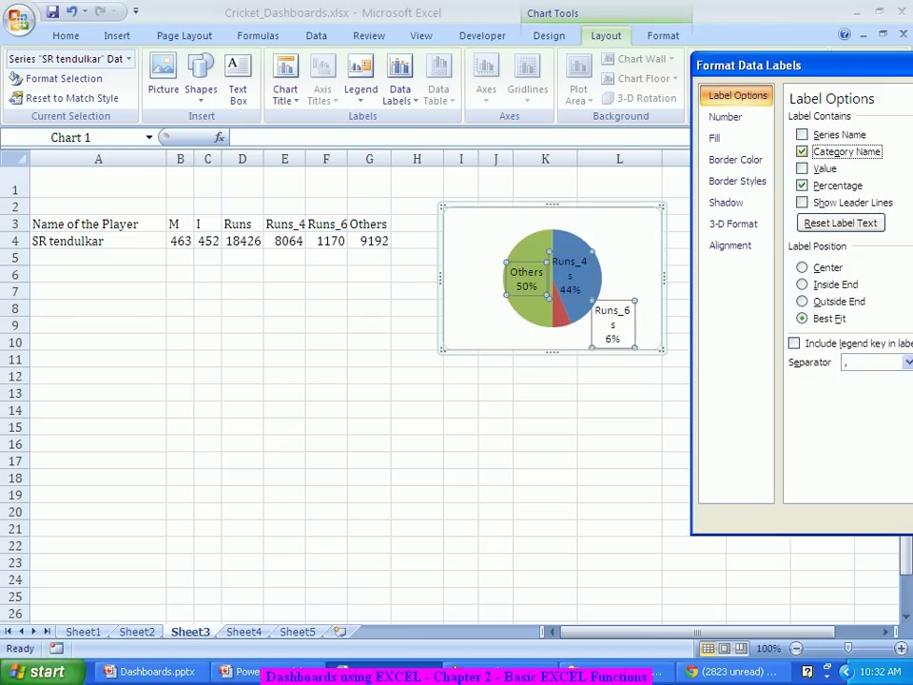
{"action": "left_click", "coordinate": [802, 202]}
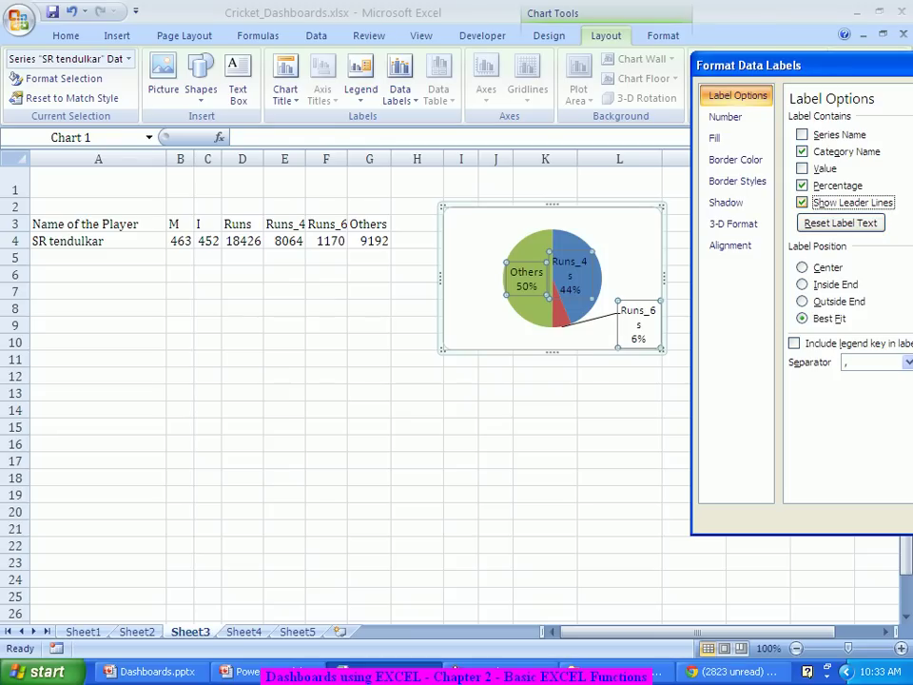
{"action": "left_click", "coordinate": [802, 201]}
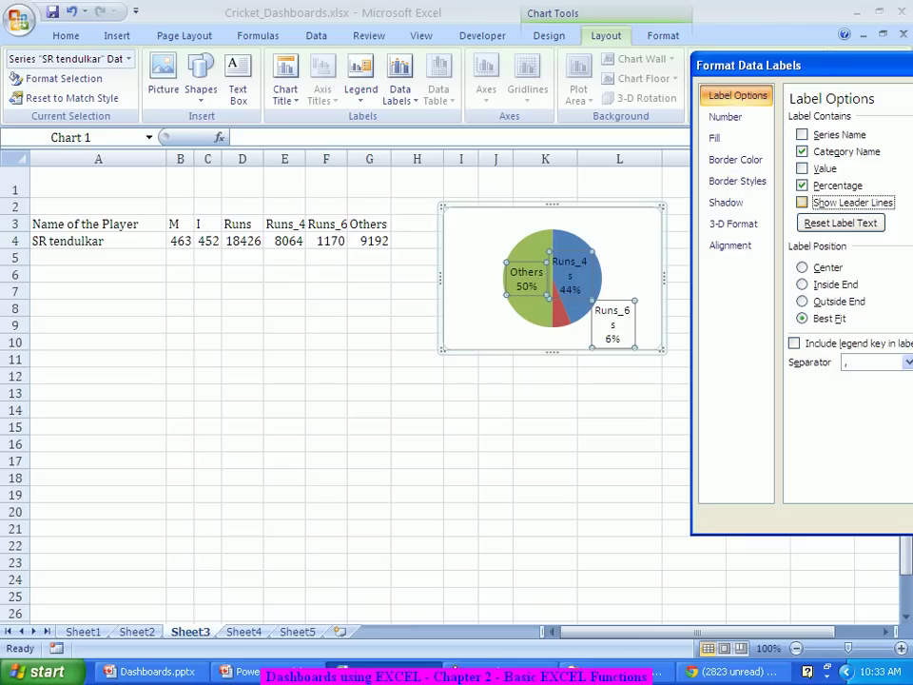
{"action": "left_click", "coordinate": [801, 202]}
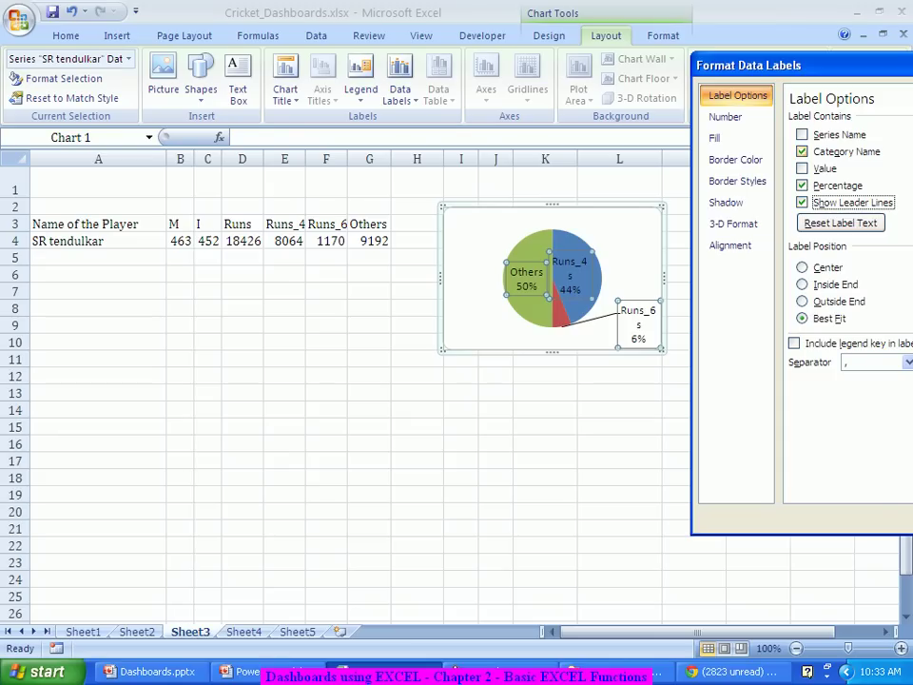
{"action": "left_click", "coordinate": [801, 151]}
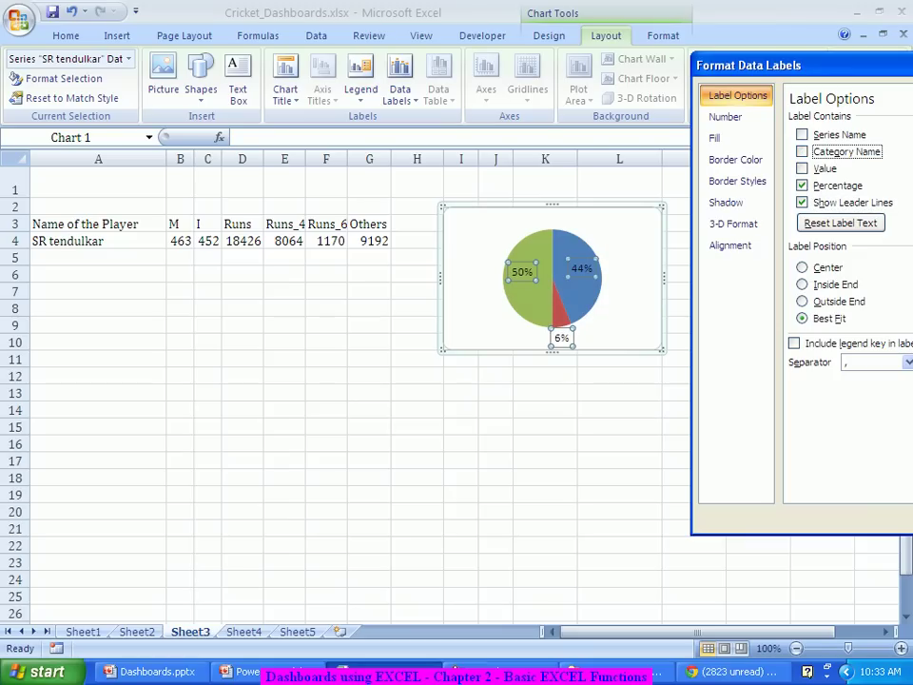
{"action": "left_click_drag", "start_coordinate": [880, 64], "coordinate": [767, 65]}
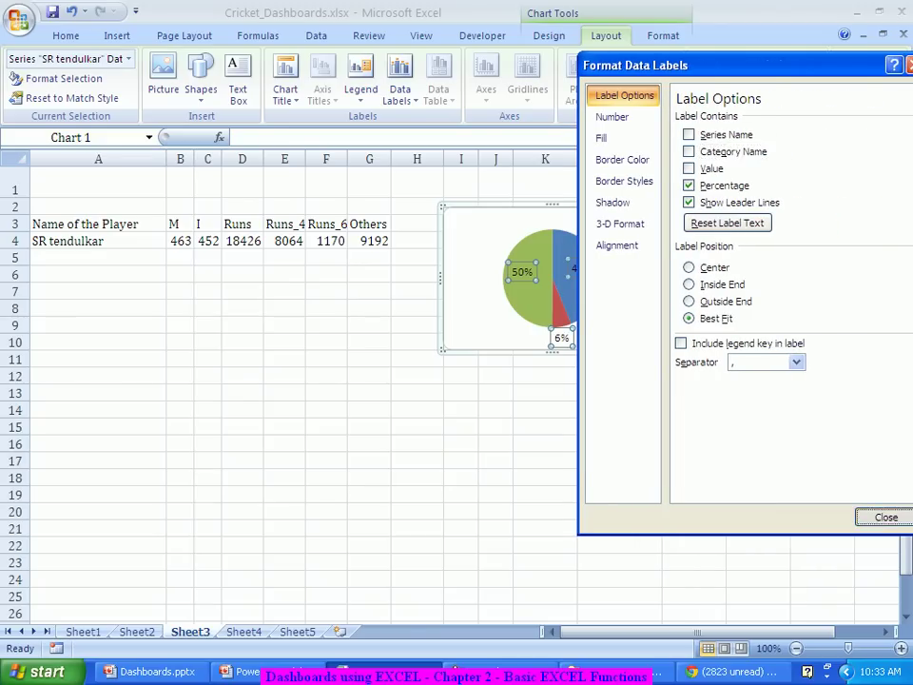
{"action": "key", "text": "Escape"}
{"action": "left_click", "coordinate": [619, 426]}
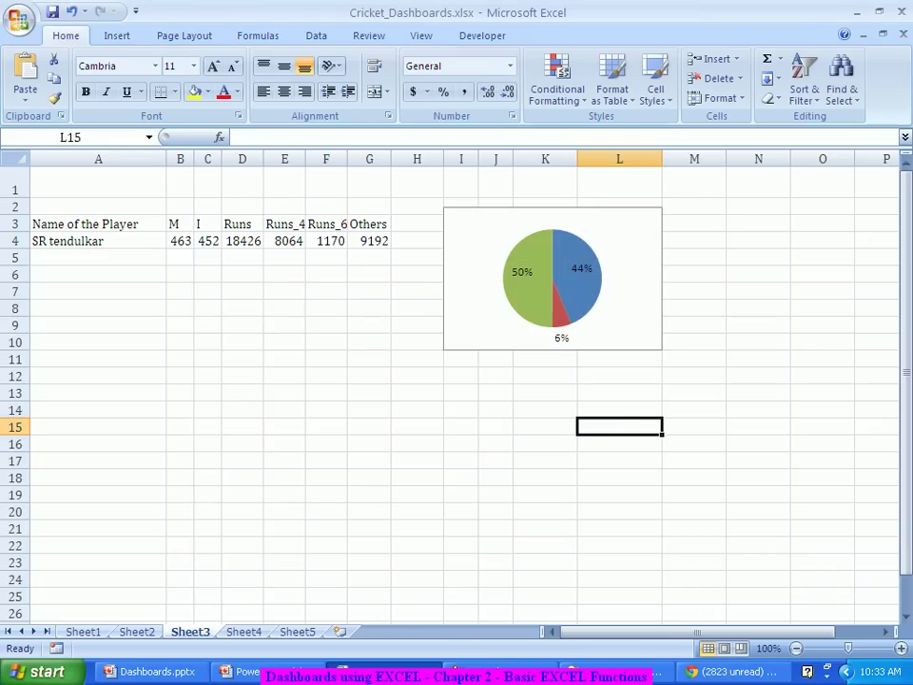
Try shrinking the pie chart to columns I to K, and stretch it back to column L and row 10.
{"action": "left_click", "coordinate": [654, 343]}
{"action": "left_click_drag", "start_coordinate": [663, 333], "coordinate": [579, 317]}
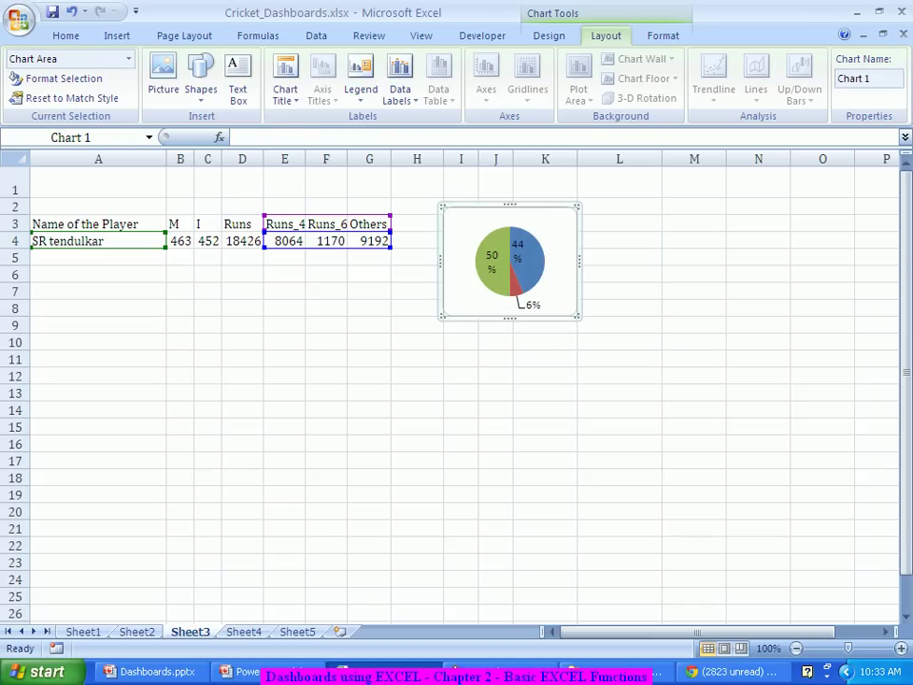
{"action": "left_click_drag", "start_coordinate": [510, 317], "coordinate": [509, 334]}
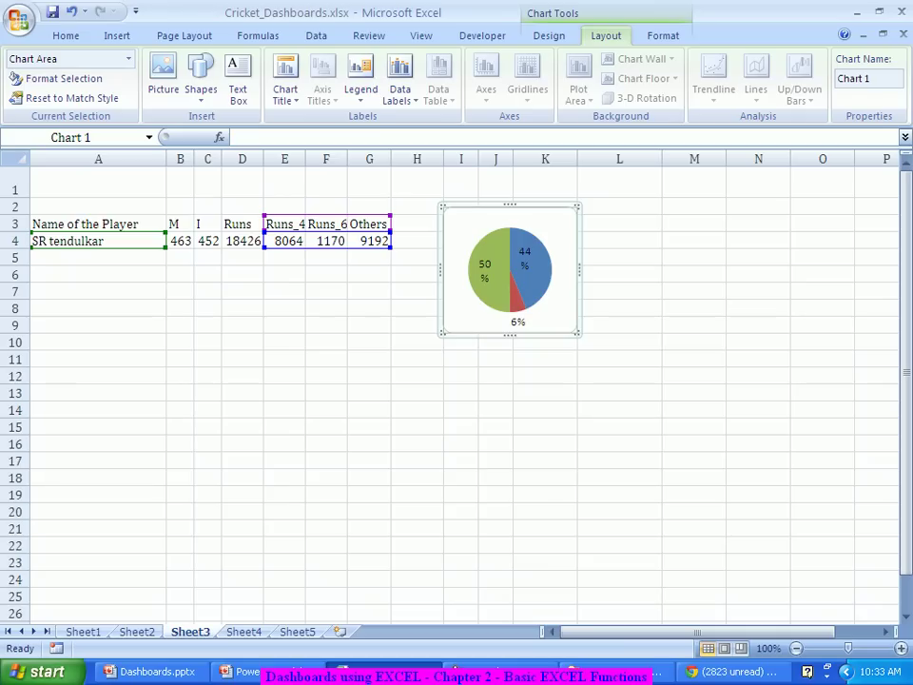
{"action": "left_click_drag", "start_coordinate": [577, 333], "coordinate": [664, 351]}
{"action": "left_click", "coordinate": [619, 393]}
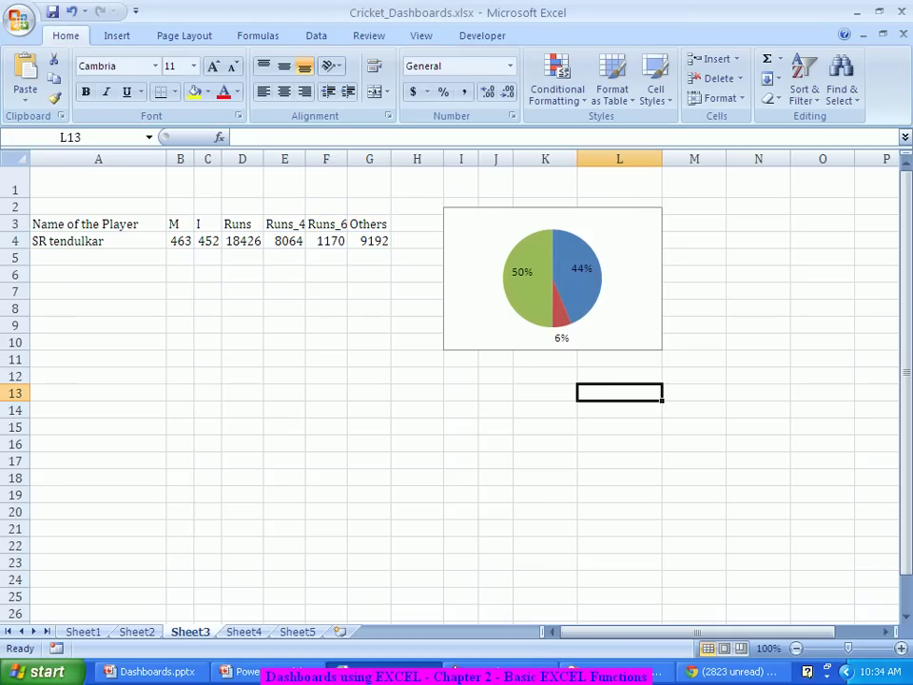
Format the pie's chart area with no fill and no border line.
{"action": "left_click", "coordinate": [466, 295]}
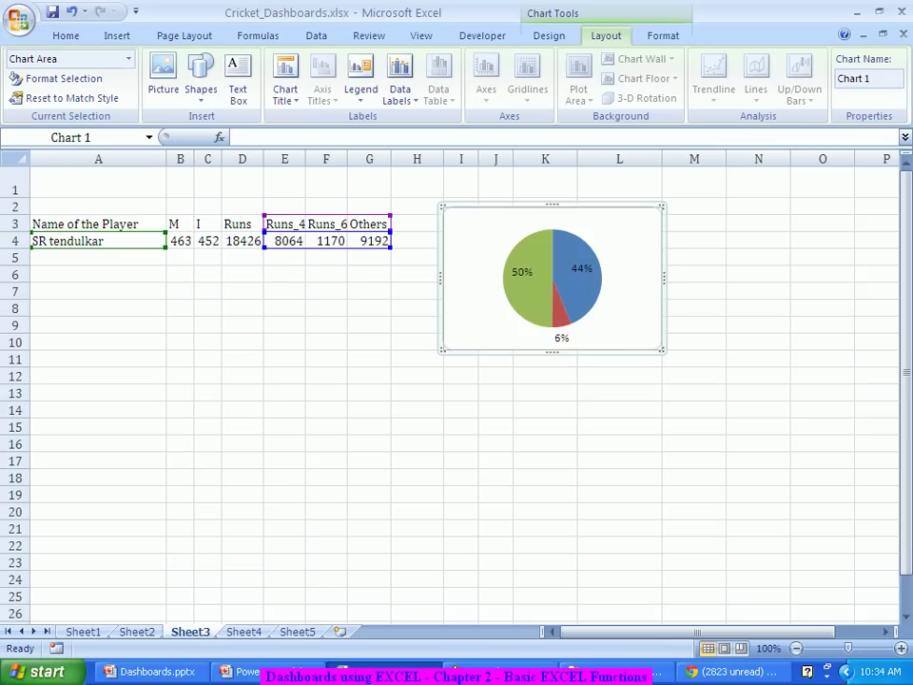
{"action": "mouse_move", "coordinate": [561, 322]}
{"action": "right_click", "coordinate": [636, 253]}
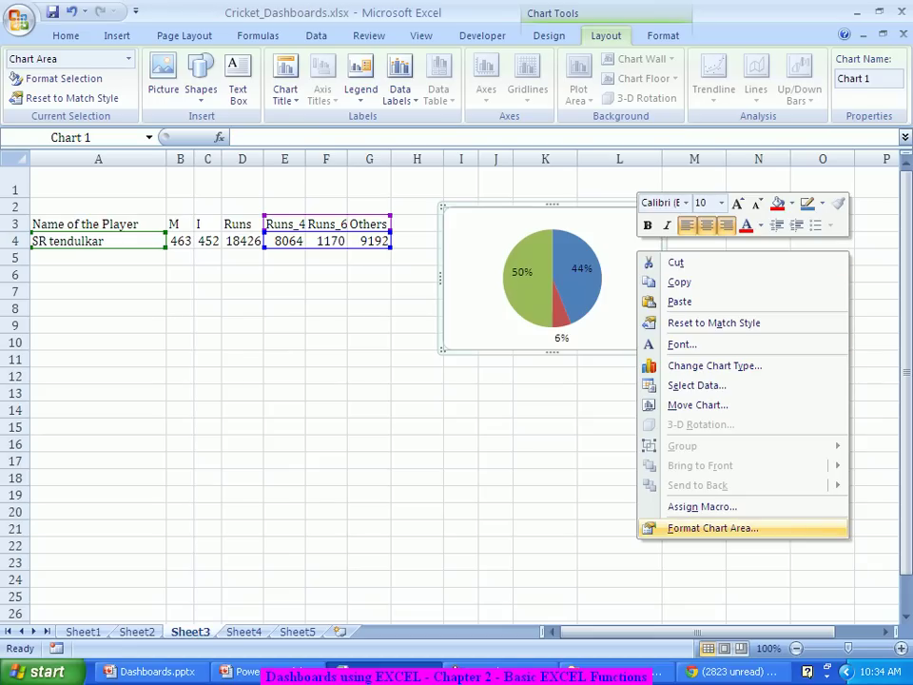
{"action": "left_click", "coordinate": [713, 527]}
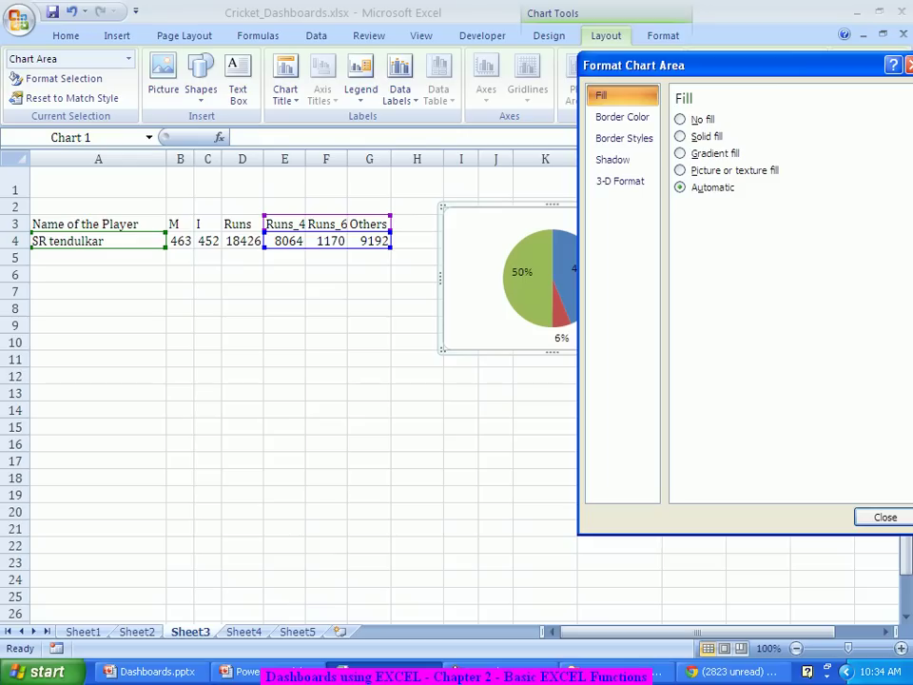
{"action": "left_click", "coordinate": [680, 119]}
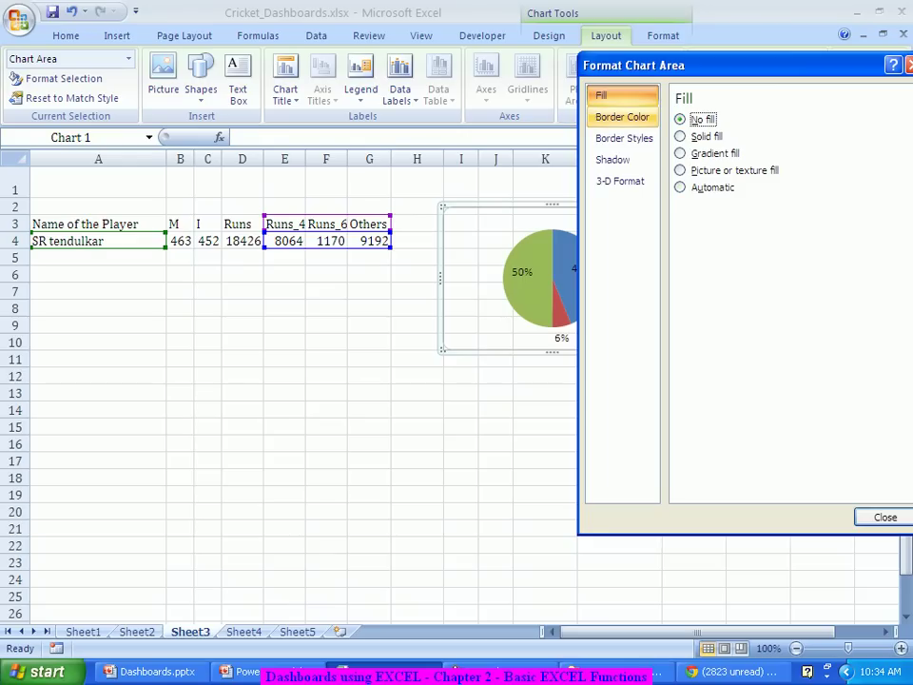
{"action": "left_click", "coordinate": [623, 117]}
{"action": "left_click", "coordinate": [681, 119]}
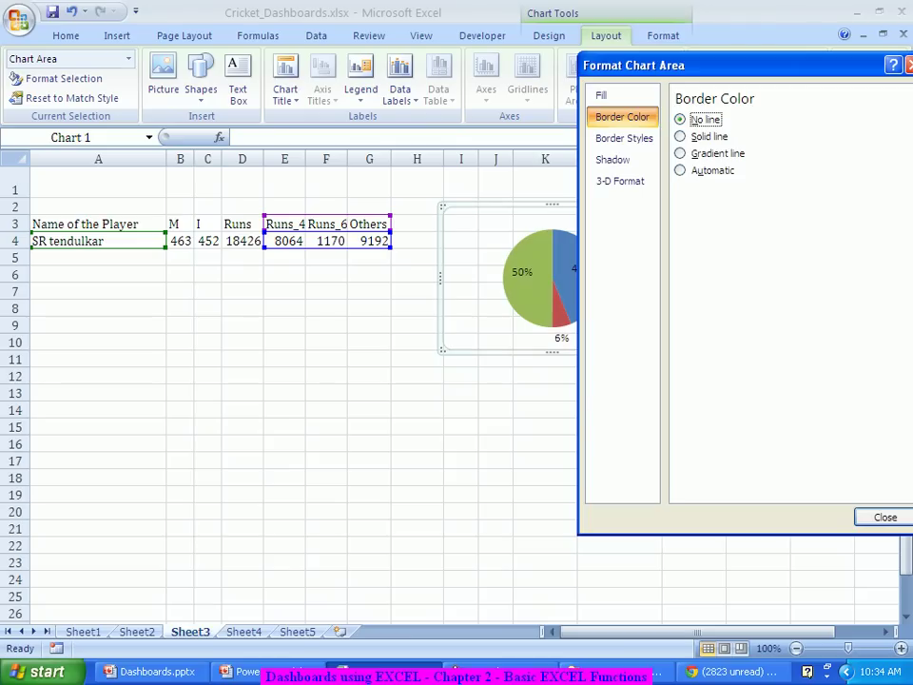
{"action": "left_click", "coordinate": [884, 517]}
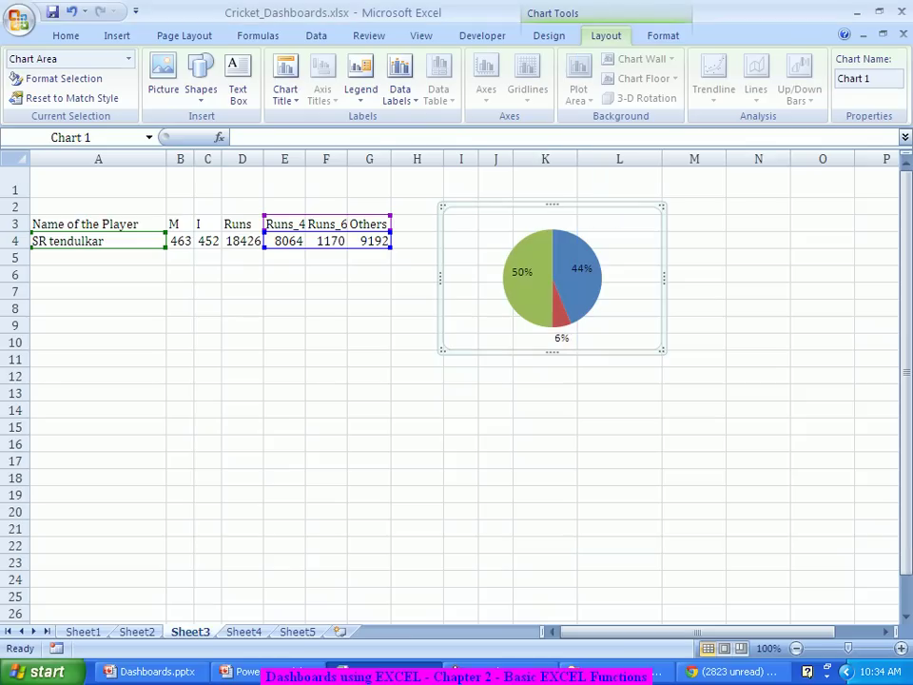
{"action": "left_click", "coordinate": [621, 441]}
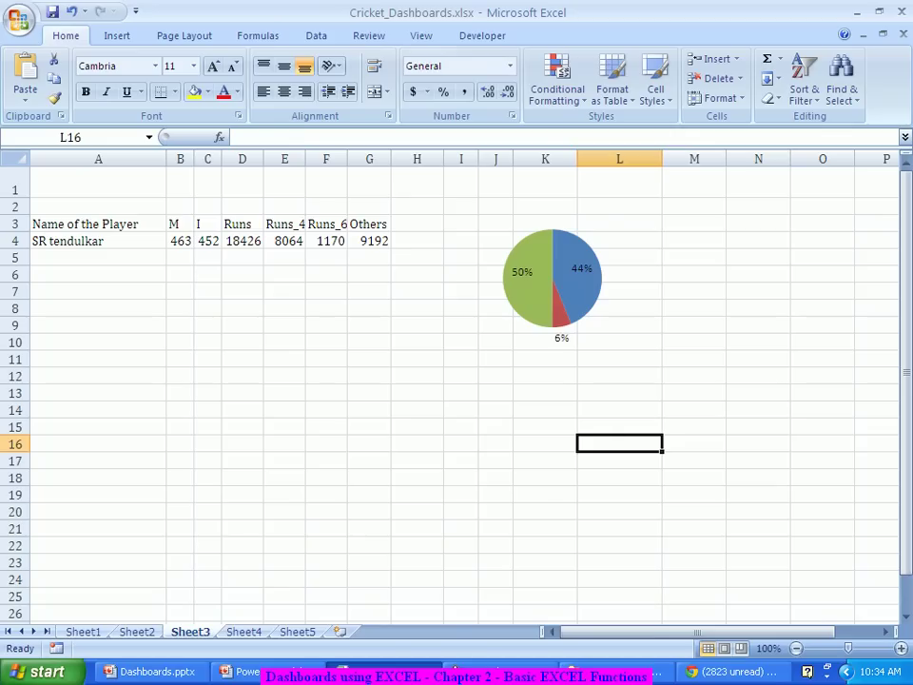
Move the pie chart below the player table, starting at column A around row 7.
{"action": "left_click", "coordinate": [546, 261]}
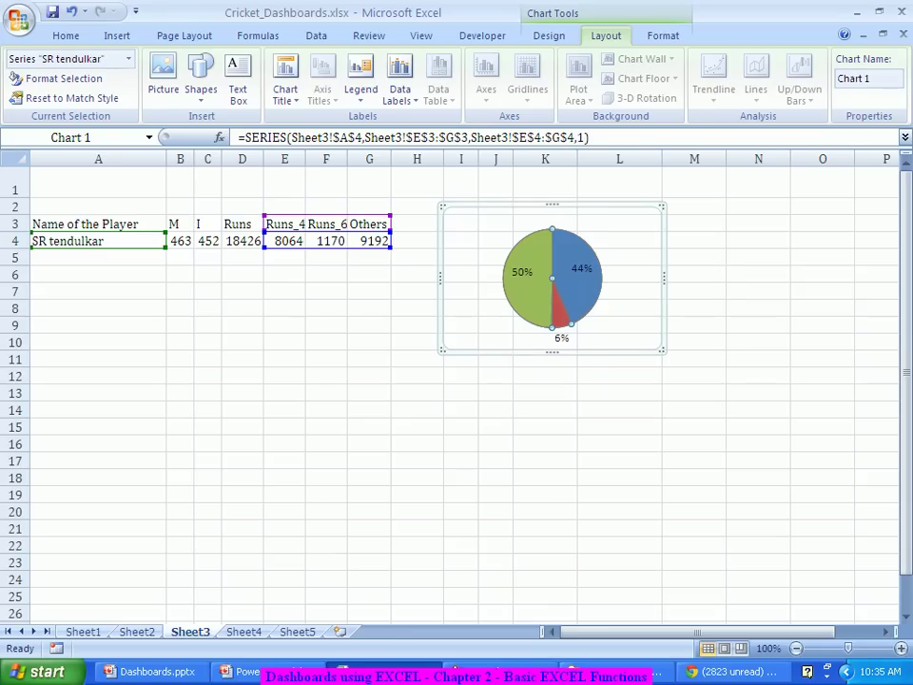
{"action": "left_click_drag", "start_coordinate": [476, 238], "coordinate": [62, 323]}
{"action": "left_click", "coordinate": [326, 409]}
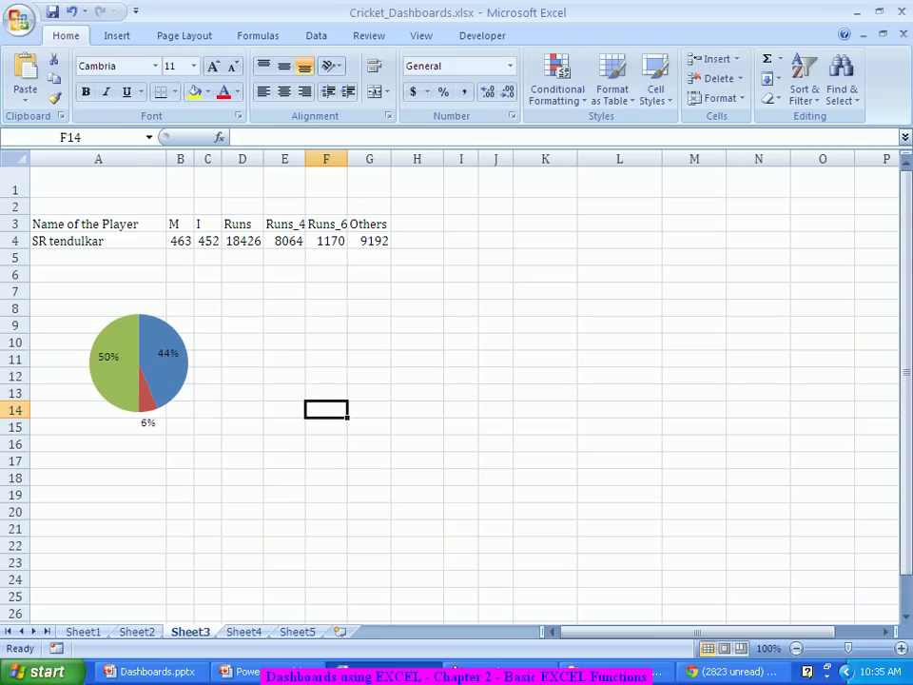
Fill the cells A6:C16 behind the pie chart with the standard Orange colour.
{"action": "left_click_drag", "start_coordinate": [98, 291], "coordinate": [180, 445]}
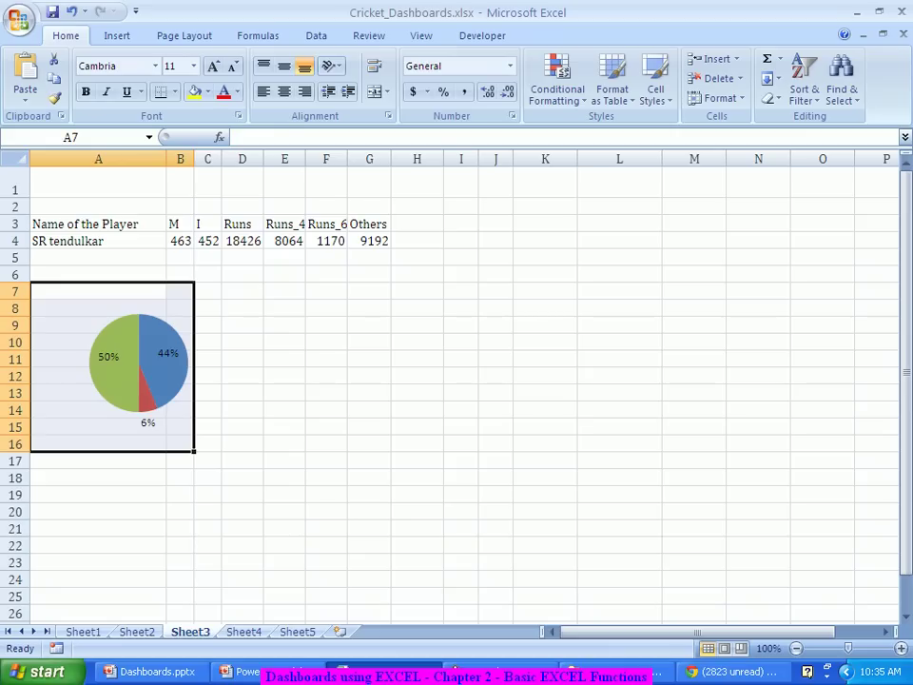
{"action": "left_click", "coordinate": [139, 362]}
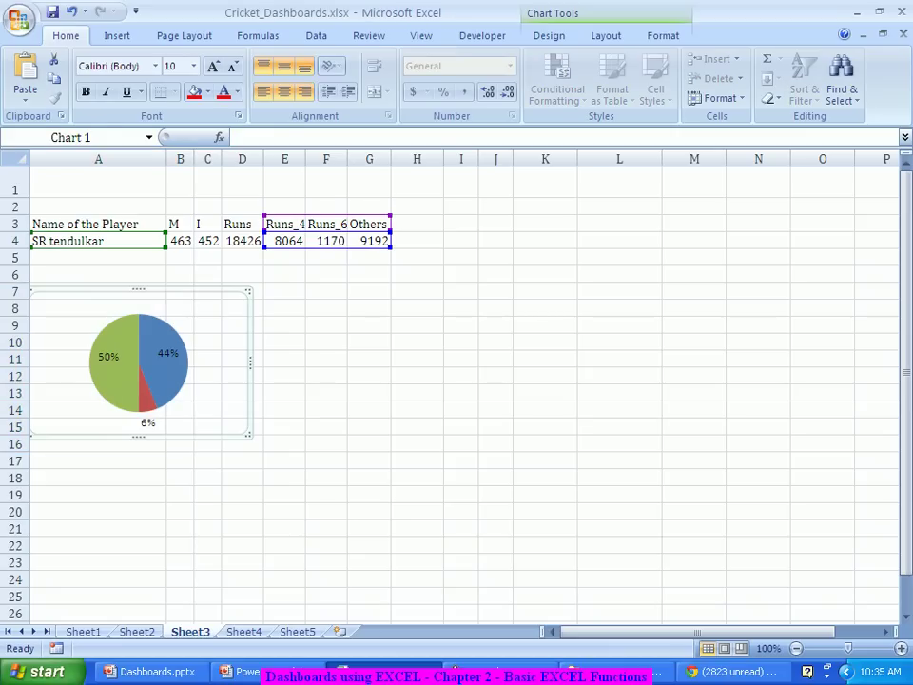
{"action": "left_click", "coordinate": [98, 274]}
{"action": "left_click_drag", "start_coordinate": [98, 274], "coordinate": [208, 444]}
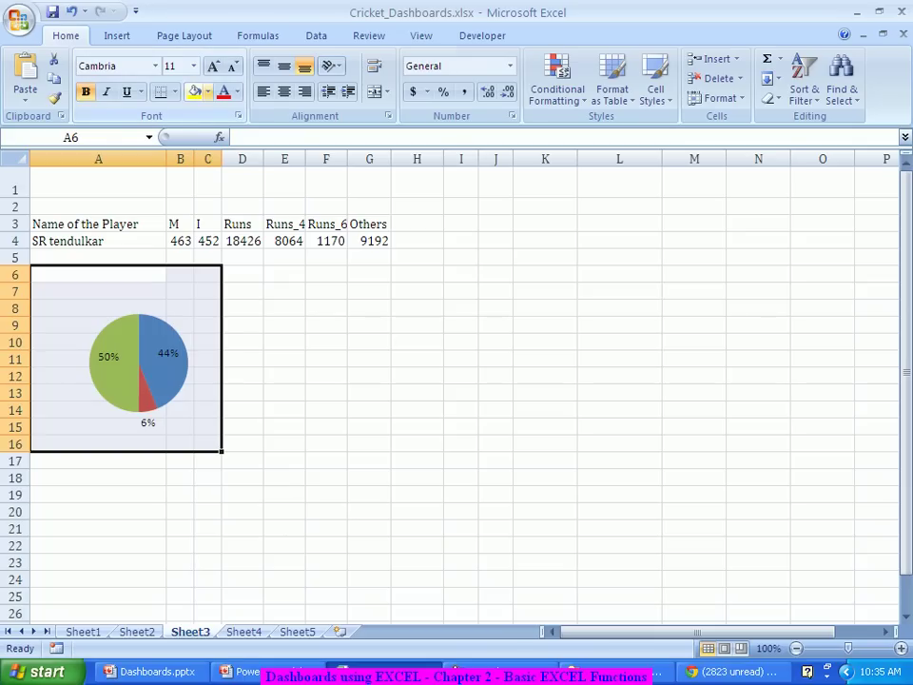
{"action": "left_click", "coordinate": [208, 91]}
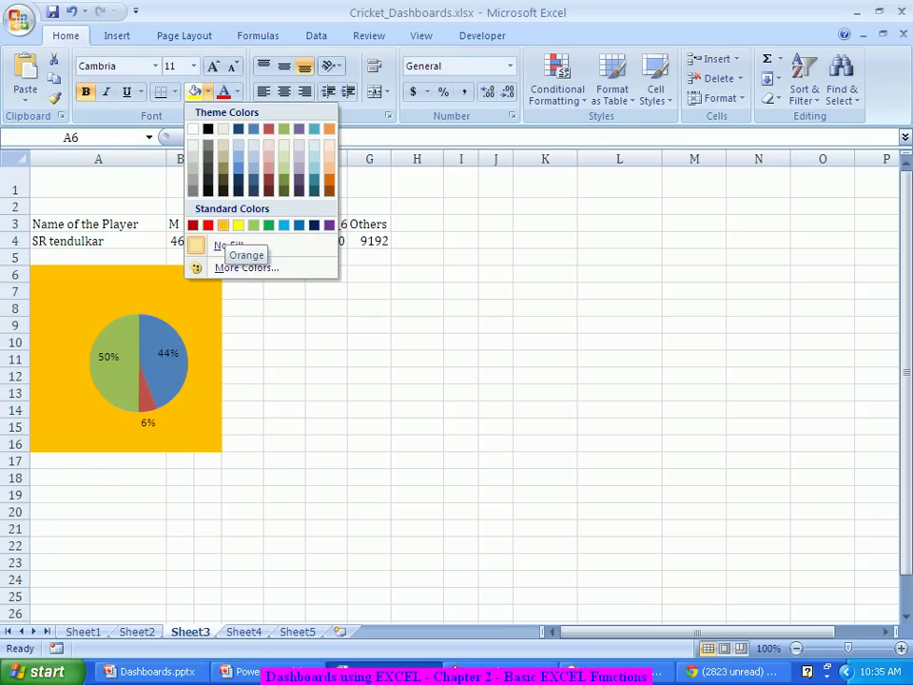
{"action": "left_click", "coordinate": [223, 224]}
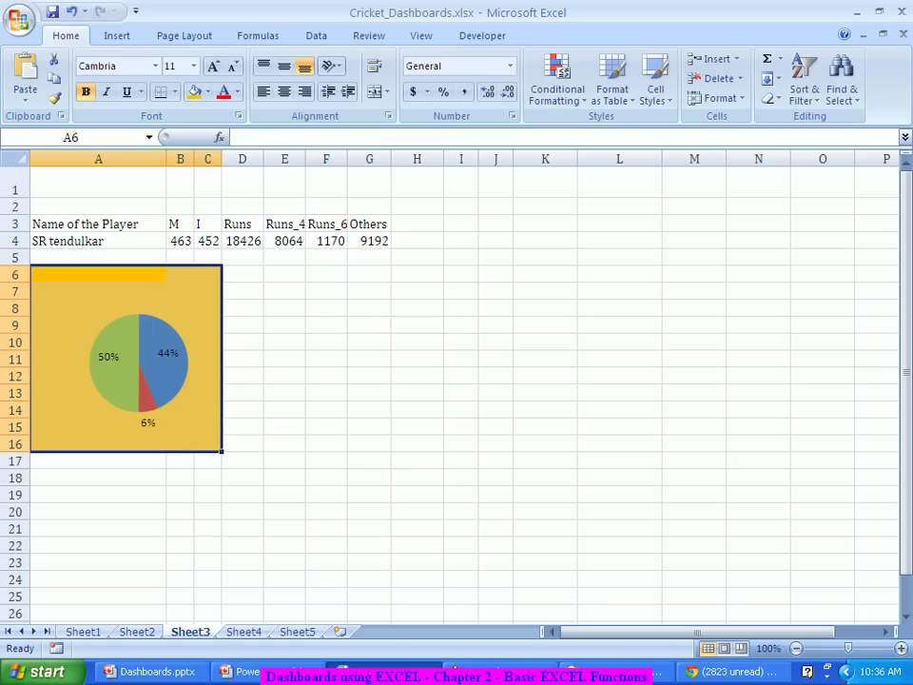
{"action": "left_click", "coordinate": [327, 359]}
Merge and center A6:C6 above the pie chart and fill it with a light red theme tint.
{"action": "left_click_drag", "start_coordinate": [98, 274], "coordinate": [207, 274]}
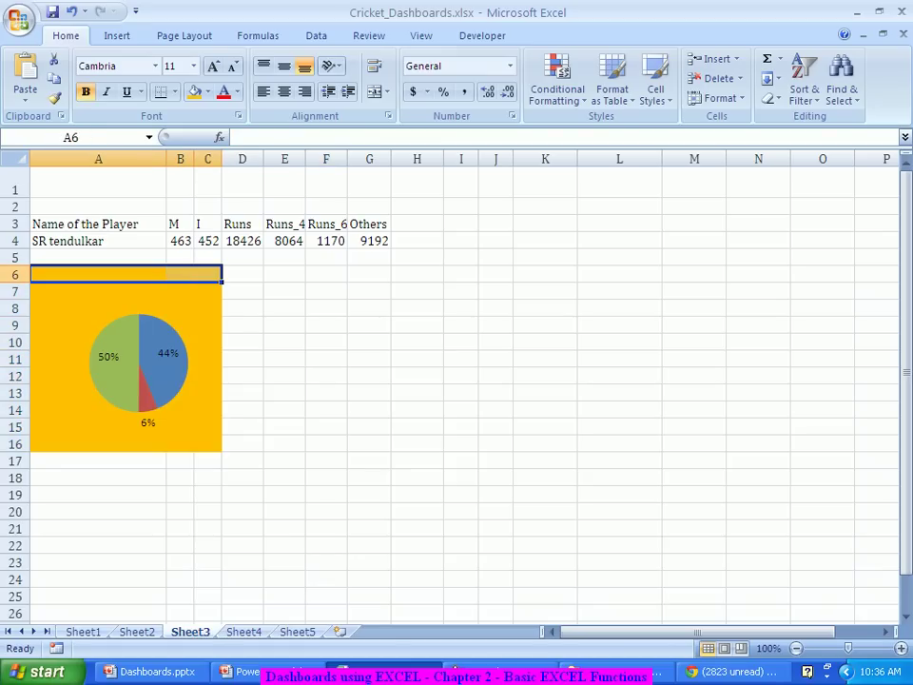
{"action": "left_click", "coordinate": [373, 92]}
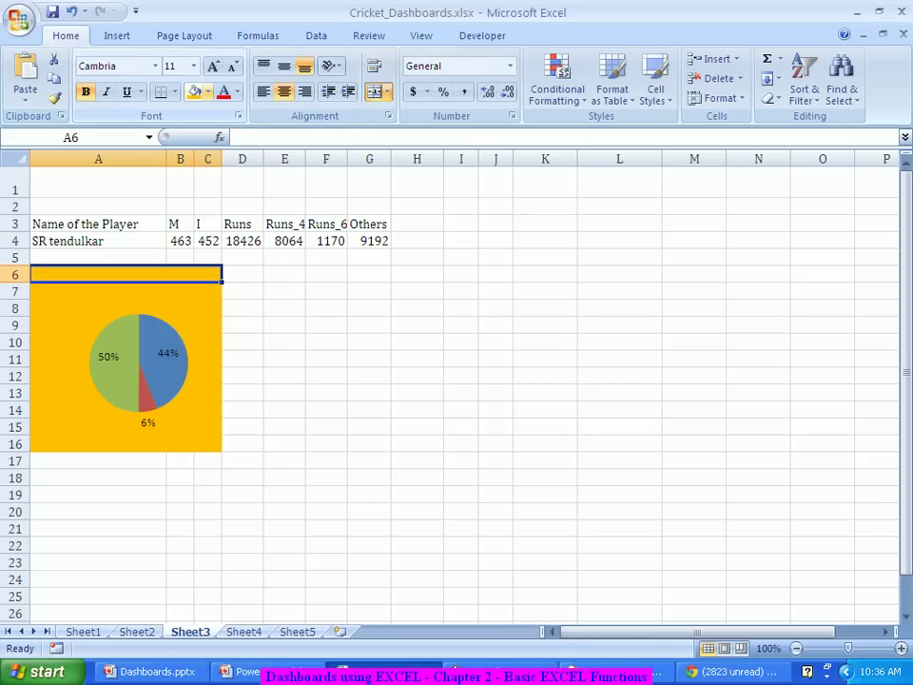
{"action": "left_click", "coordinate": [207, 91]}
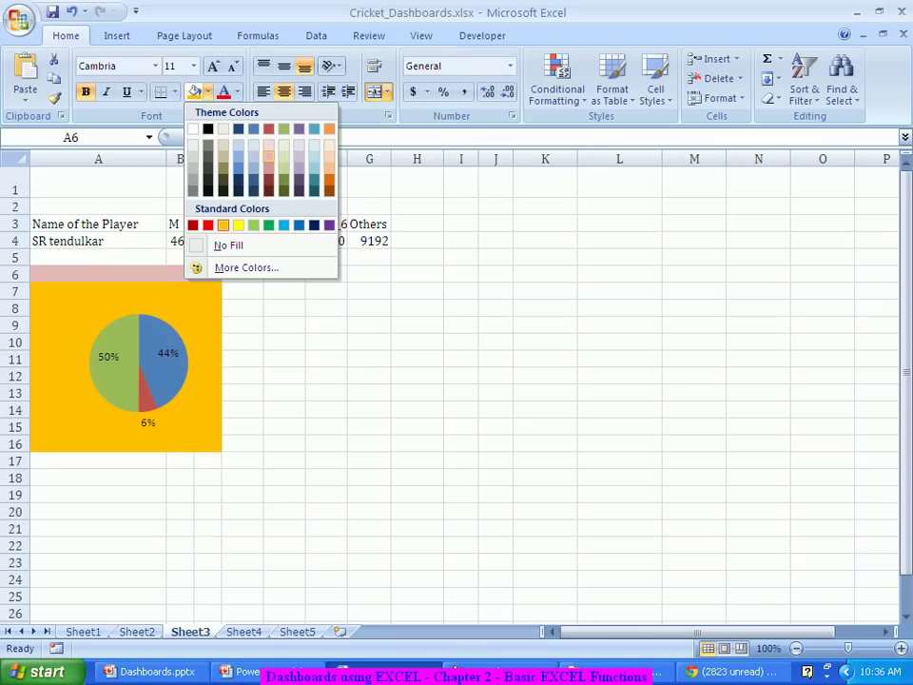
{"action": "left_click", "coordinate": [269, 154]}
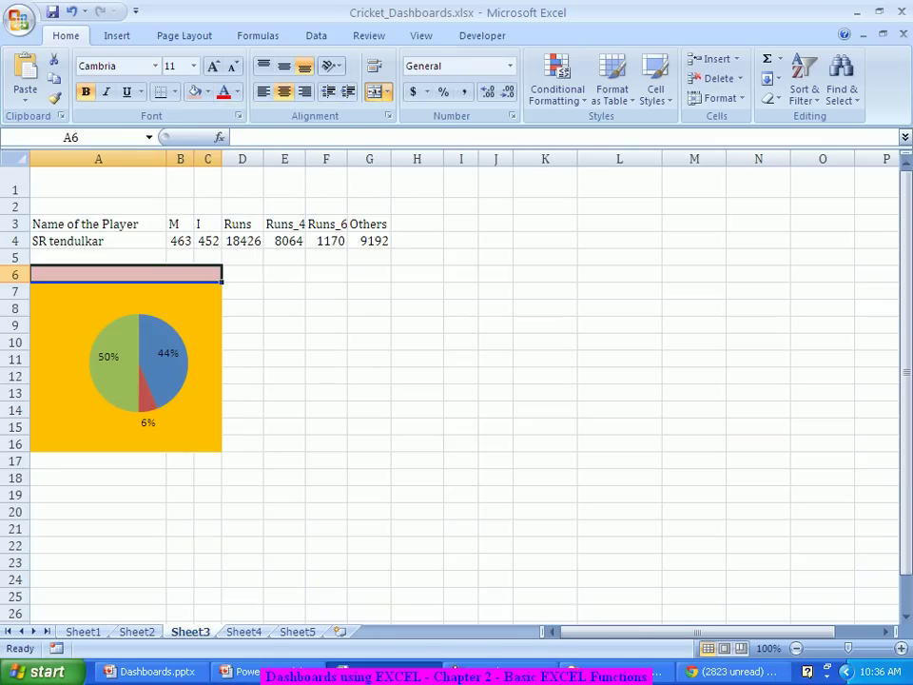
{"action": "left_click", "coordinate": [284, 274]}
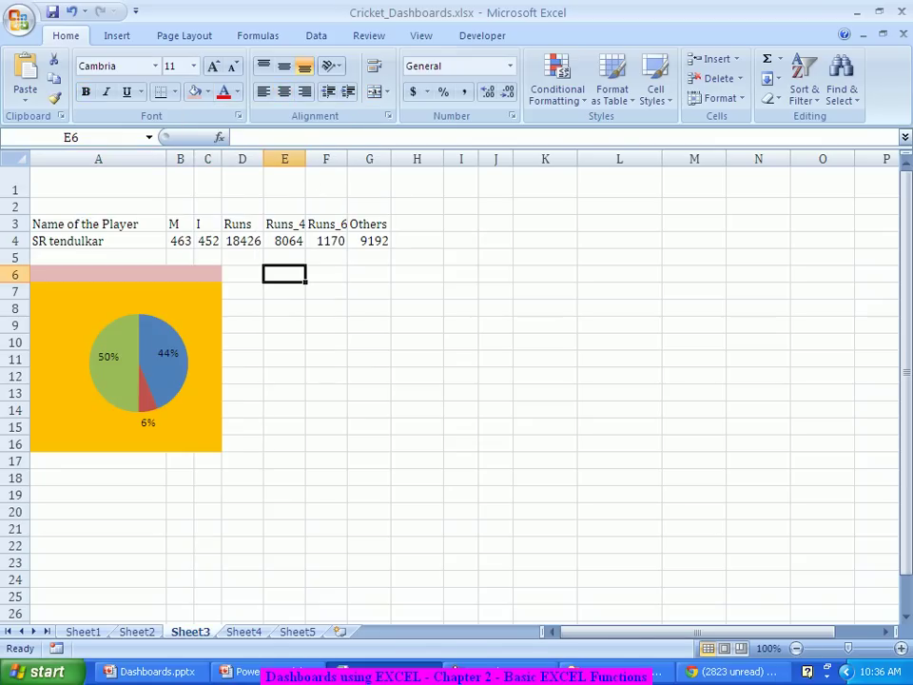
Enter the heading "Runs Break up" in the merged cell A6.
{"action": "left_click", "coordinate": [126, 274]}
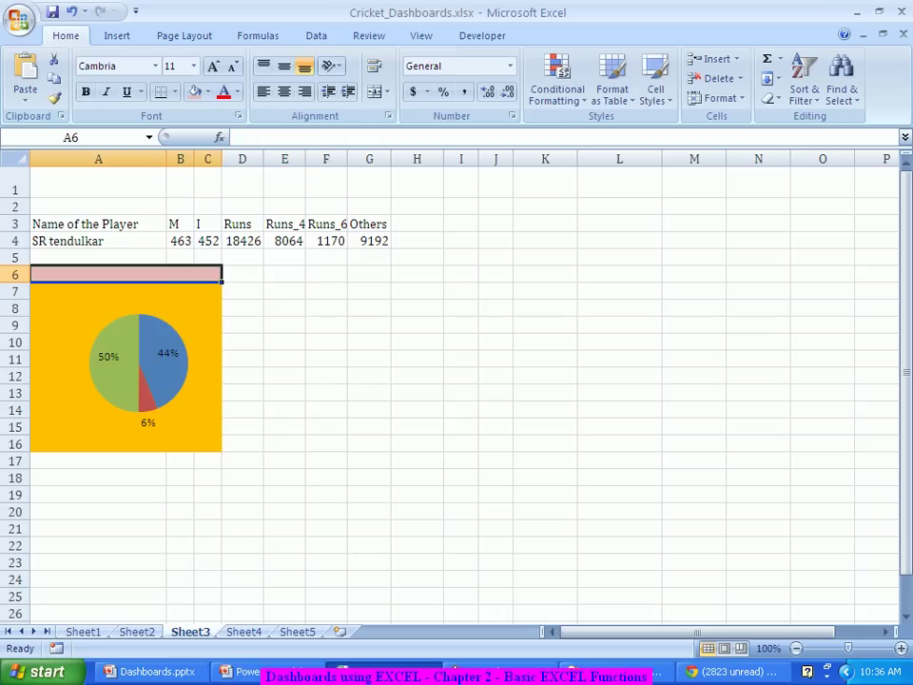
{"action": "type", "text": "Run"}
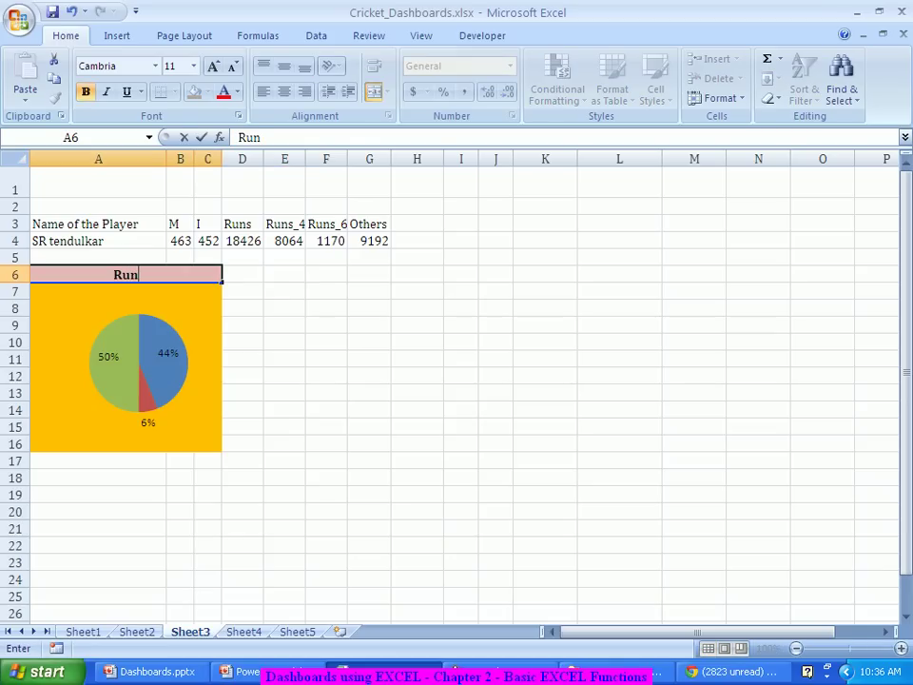
{"action": "type", "text": "s Break up"}
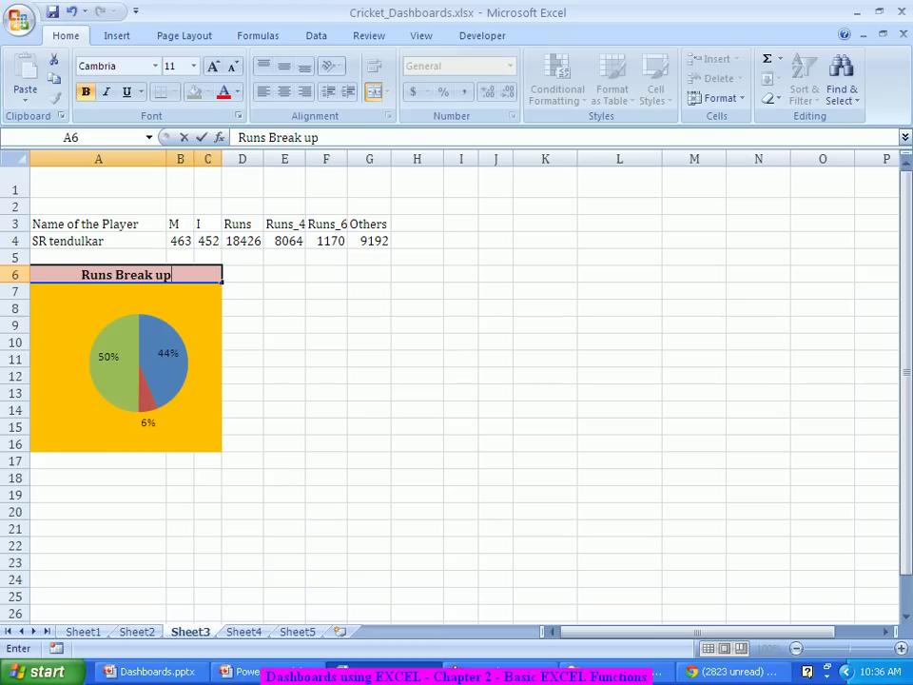
{"action": "left_click", "coordinate": [284, 377]}
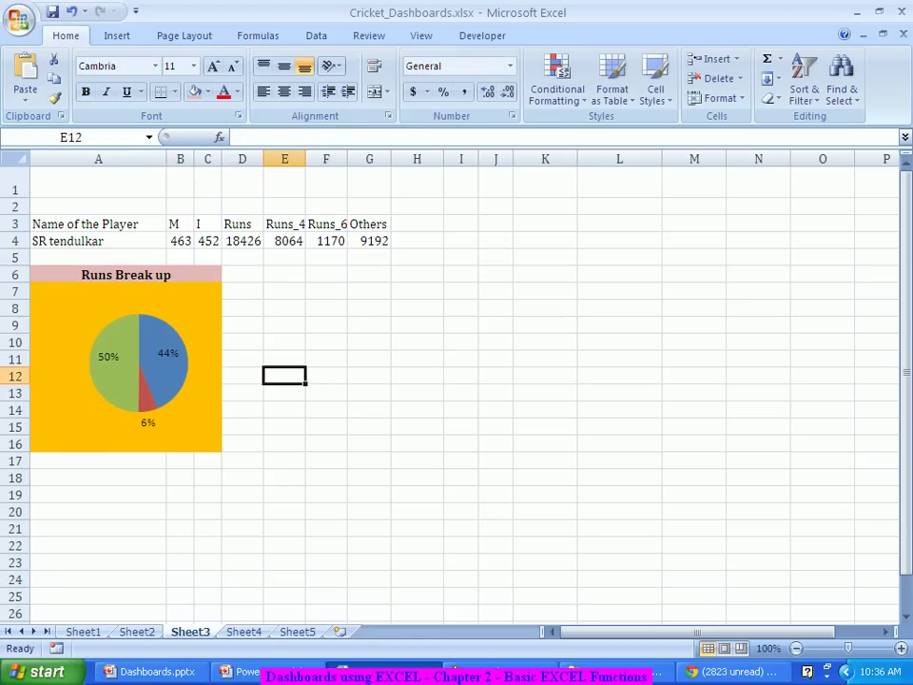
Narrow the pie chart so its outer edge lines up with the end of column C.
{"action": "left_click", "coordinate": [136, 367]}
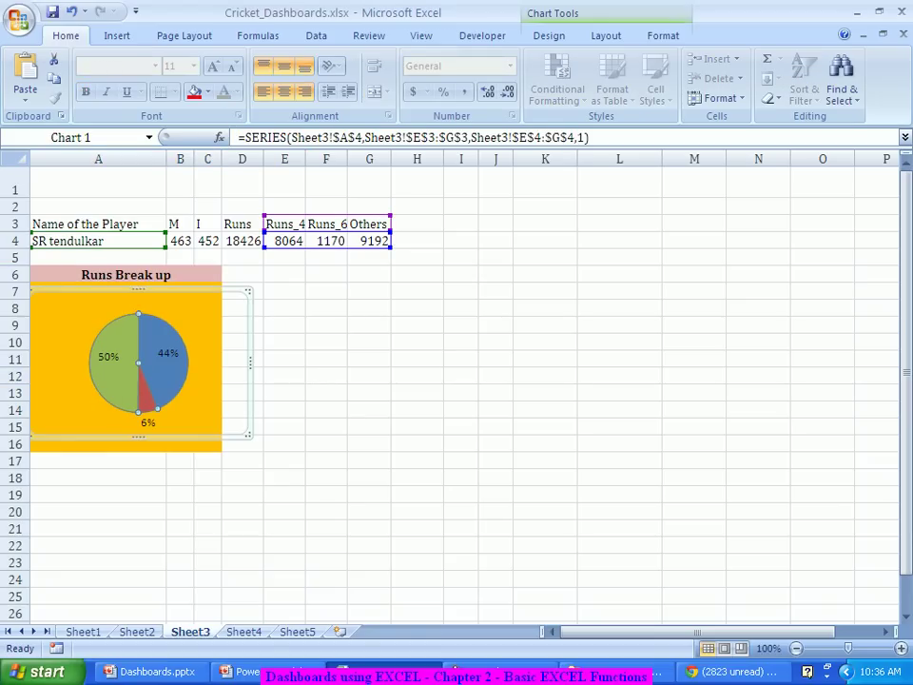
{"action": "left_click_drag", "start_coordinate": [250, 363], "coordinate": [222, 362]}
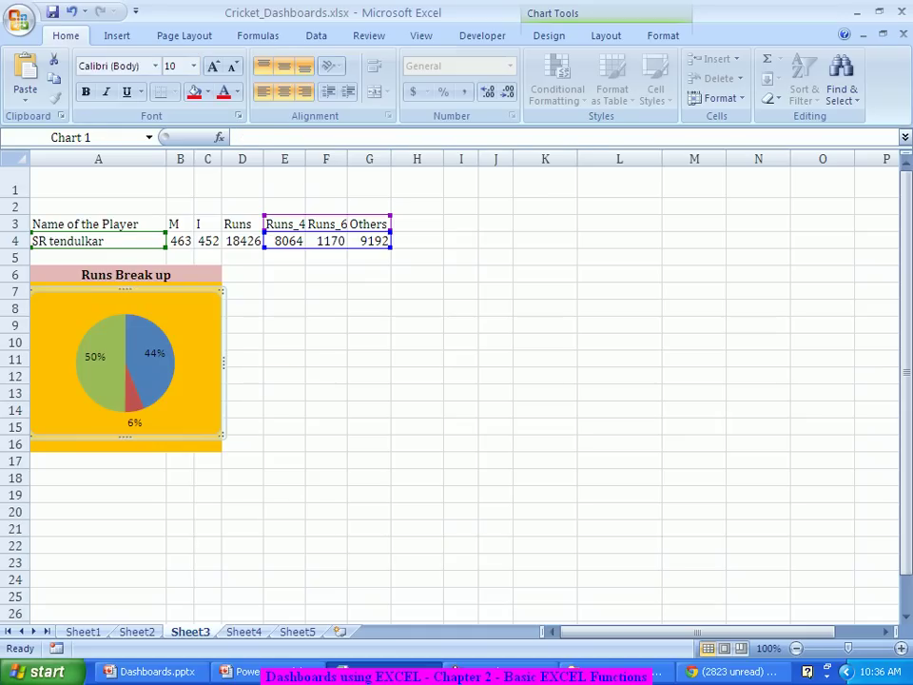
{"action": "left_click_drag", "start_coordinate": [224, 363], "coordinate": [221, 362]}
{"action": "left_click", "coordinate": [285, 376]}
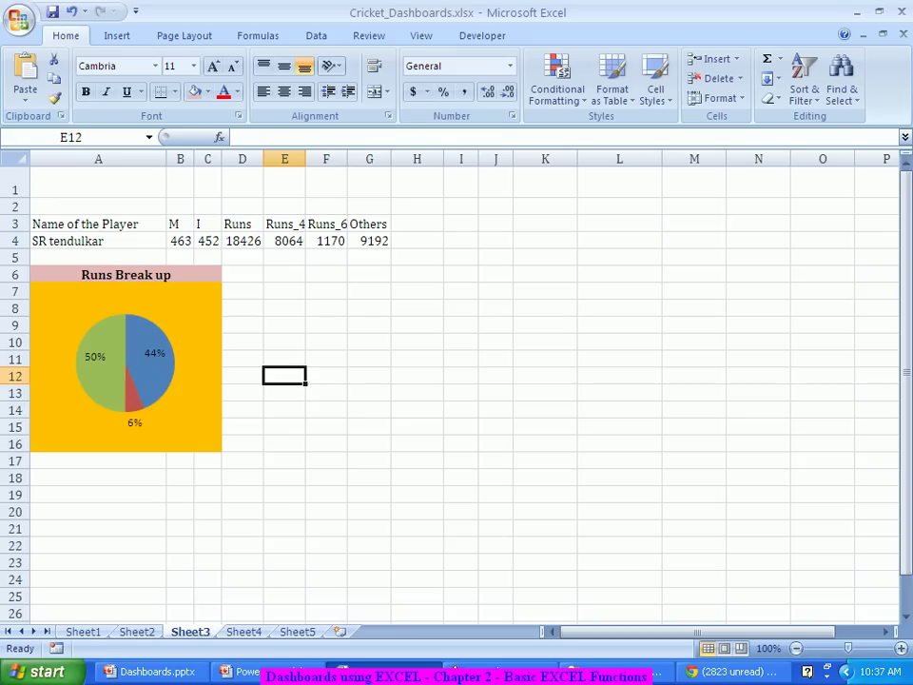
Move the pie chart aside to columns F to K and link A7 to the player name with =A4.
{"action": "left_click", "coordinate": [194, 328]}
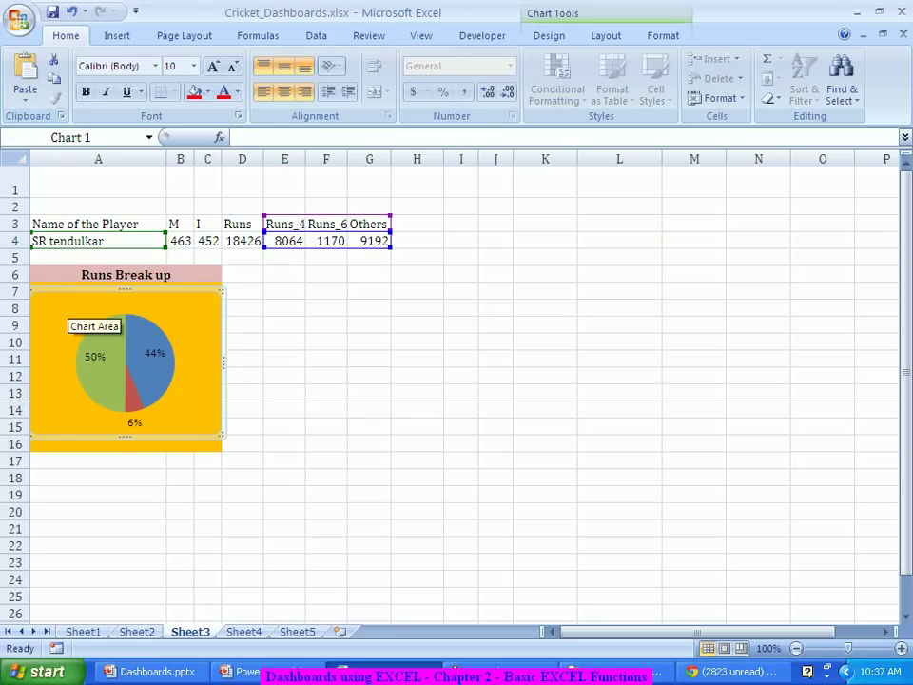
{"action": "left_click_drag", "start_coordinate": [86, 314], "coordinate": [401, 314]}
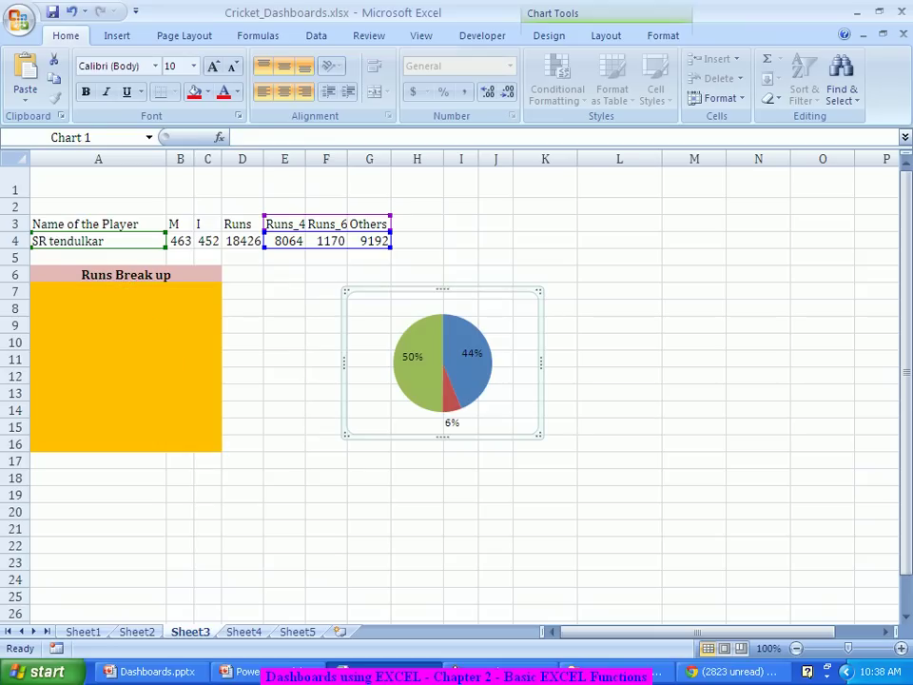
{"action": "left_click", "coordinate": [98, 291]}
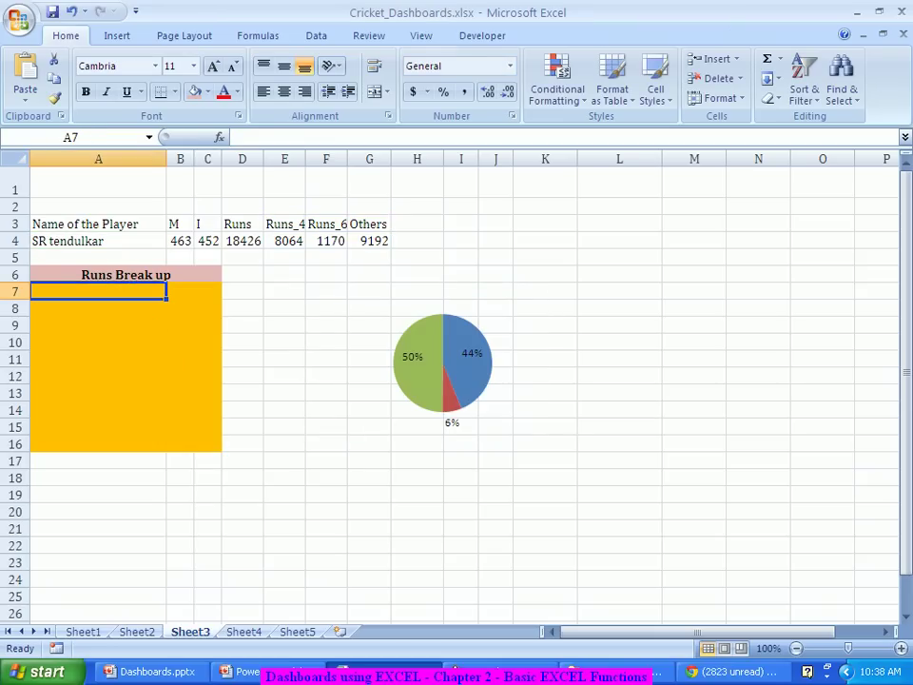
{"action": "type", "text": "="}
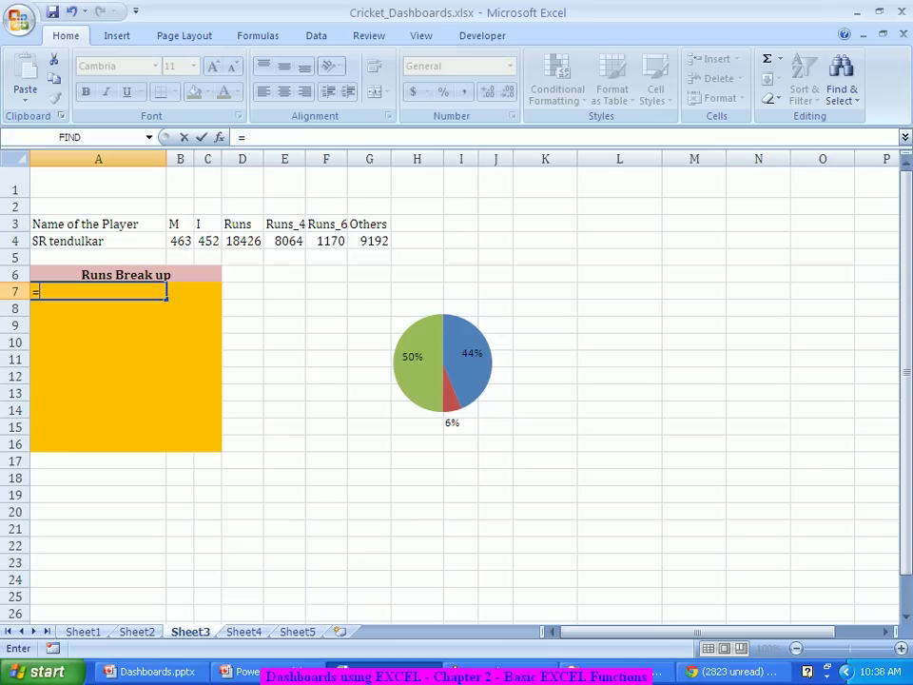
{"action": "left_click", "coordinate": [98, 241]}
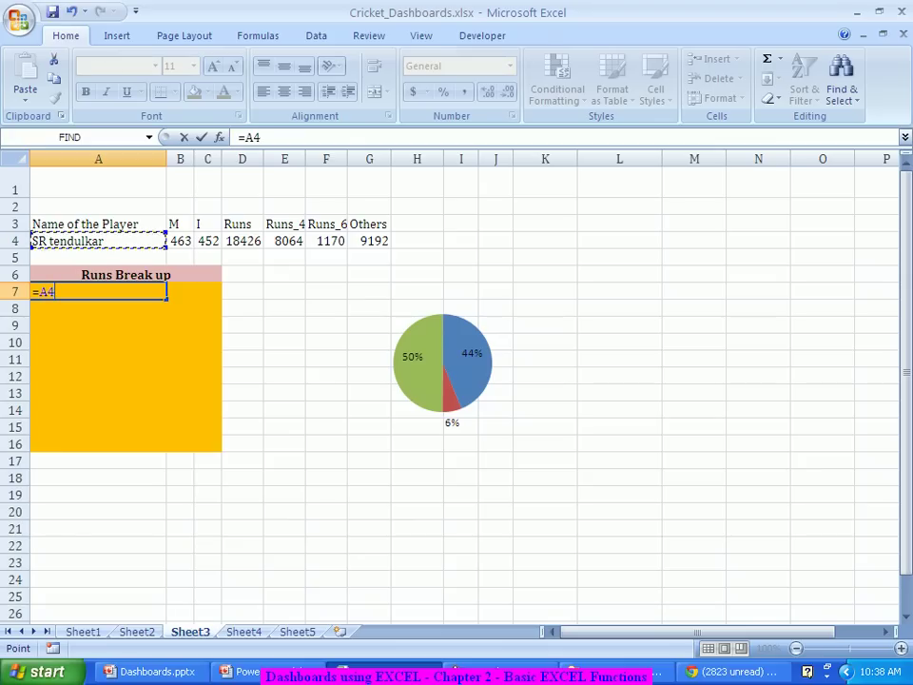
{"action": "key", "text": "Return"}
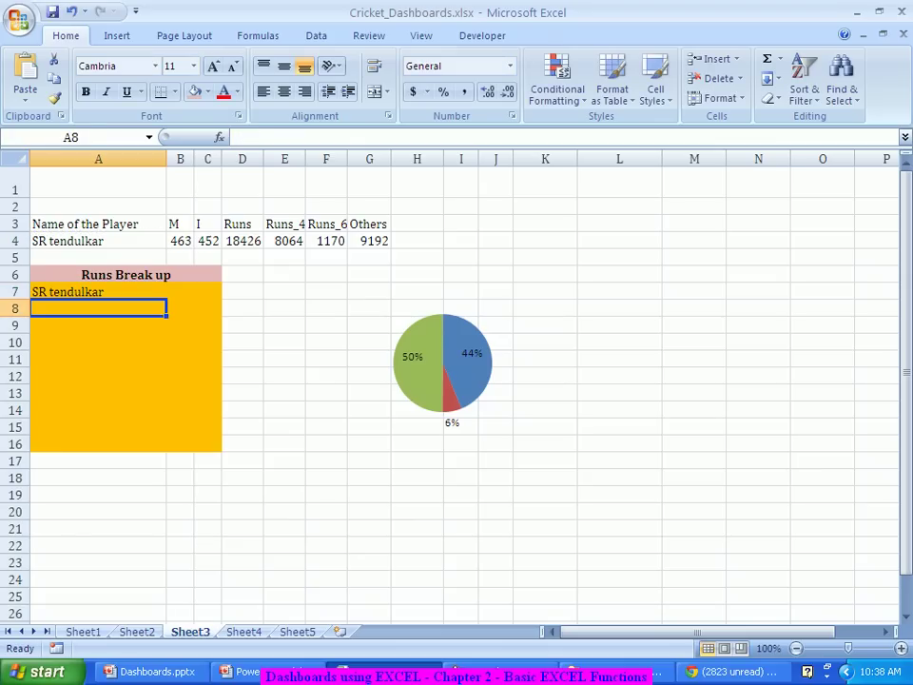
Capitalize the surname of the player in A4 so it reads "SR Tendulkar".
{"action": "left_click", "coordinate": [101, 240]}
{"action": "double_click", "coordinate": [101, 241]}
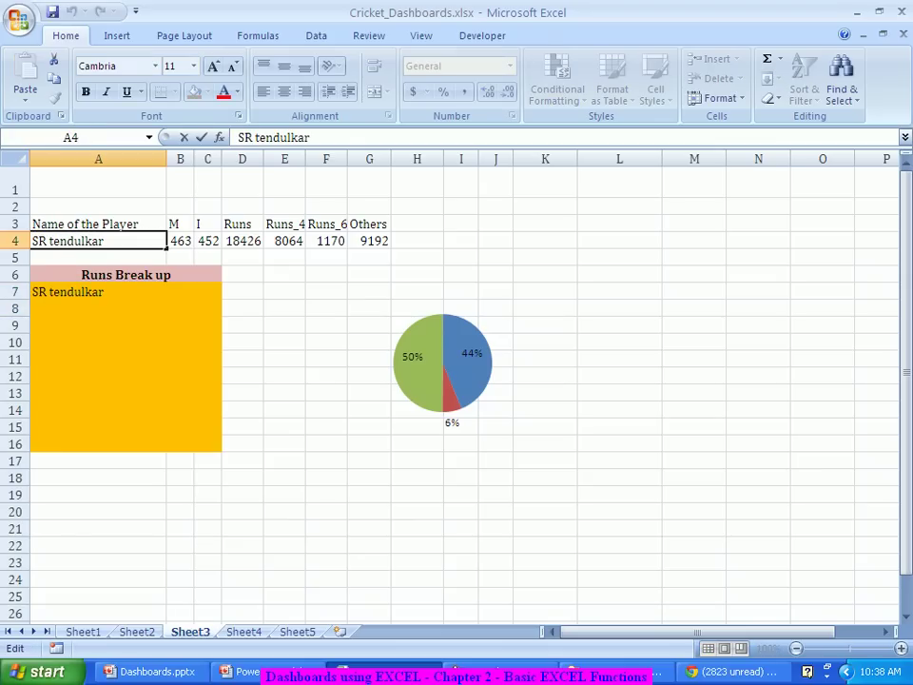
{"action": "left_click", "coordinate": [54, 241]}
{"action": "key", "text": "BackSpace"}
{"action": "type", "text": "T"}
{"action": "key", "text": "Return"}
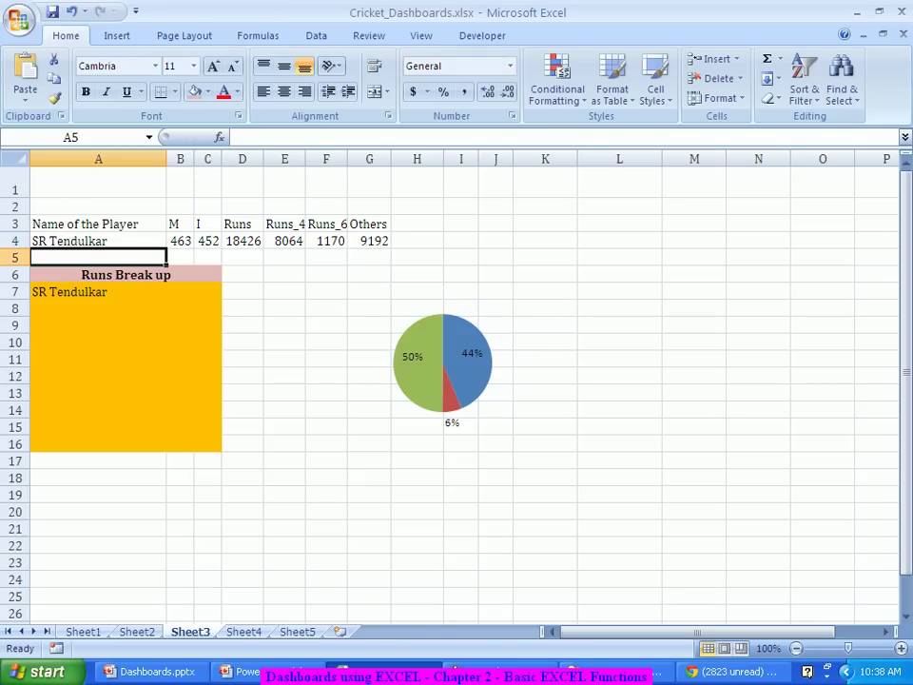
Merge and center the linked player name across A7:C7 and make it bold.
{"action": "left_click", "coordinate": [98, 292]}
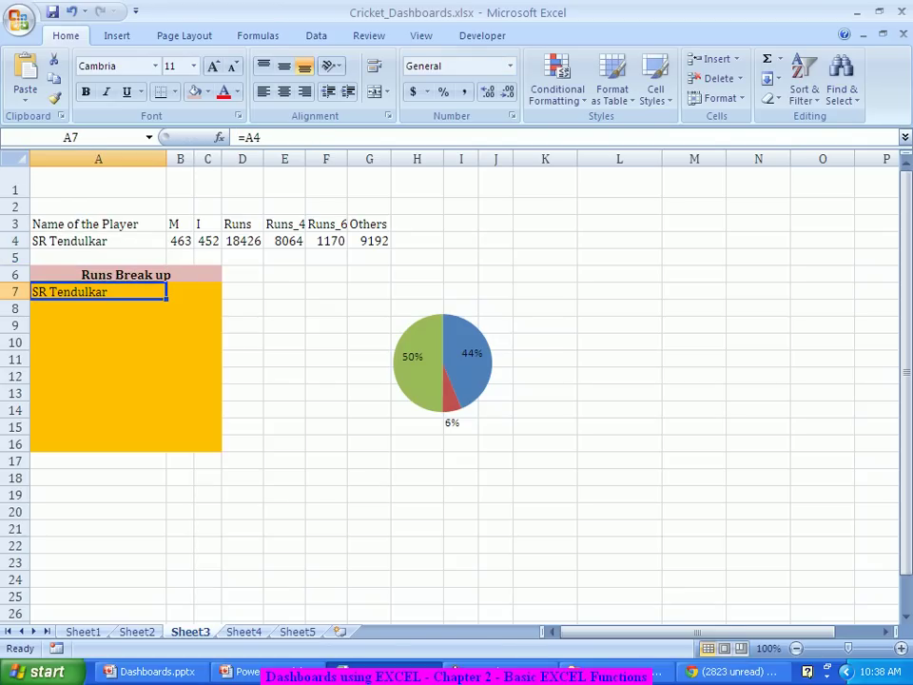
{"action": "left_click_drag", "start_coordinate": [98, 292], "coordinate": [207, 292]}
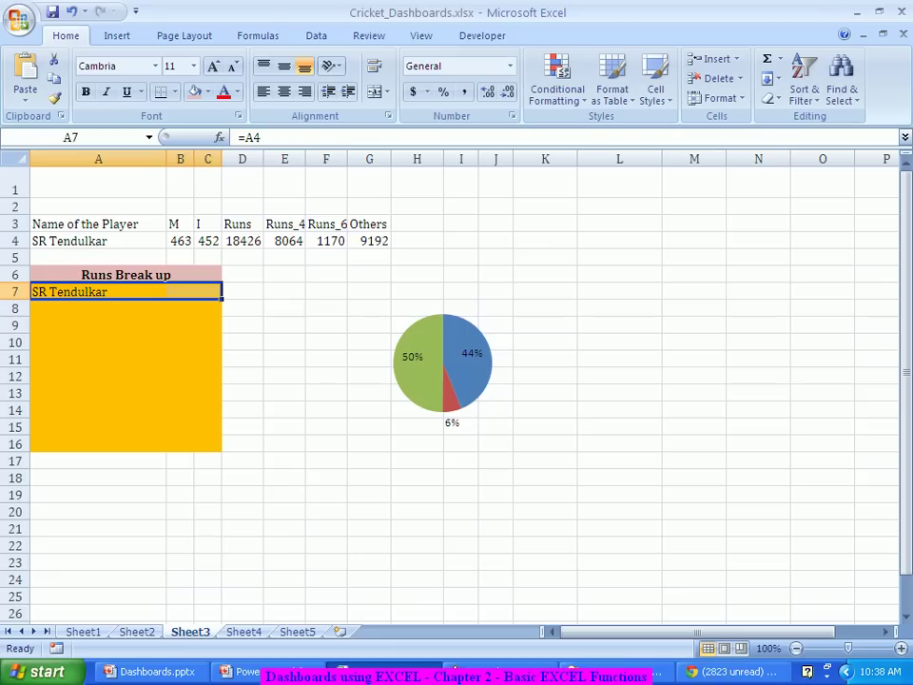
{"action": "left_click", "coordinate": [373, 91]}
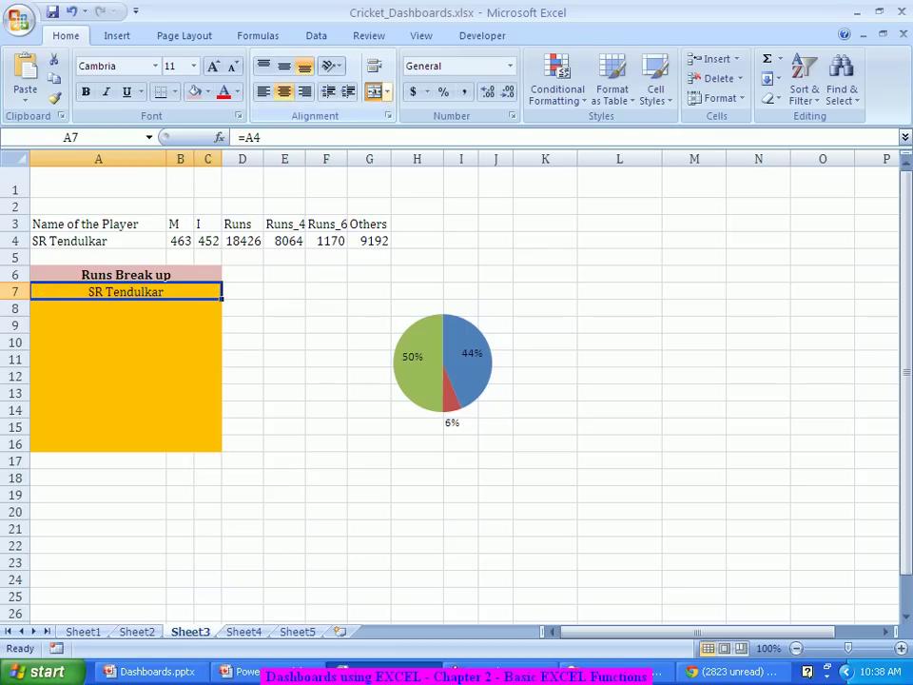
{"action": "key", "text": "ctrl+b"}
{"action": "left_click", "coordinate": [326, 308]}
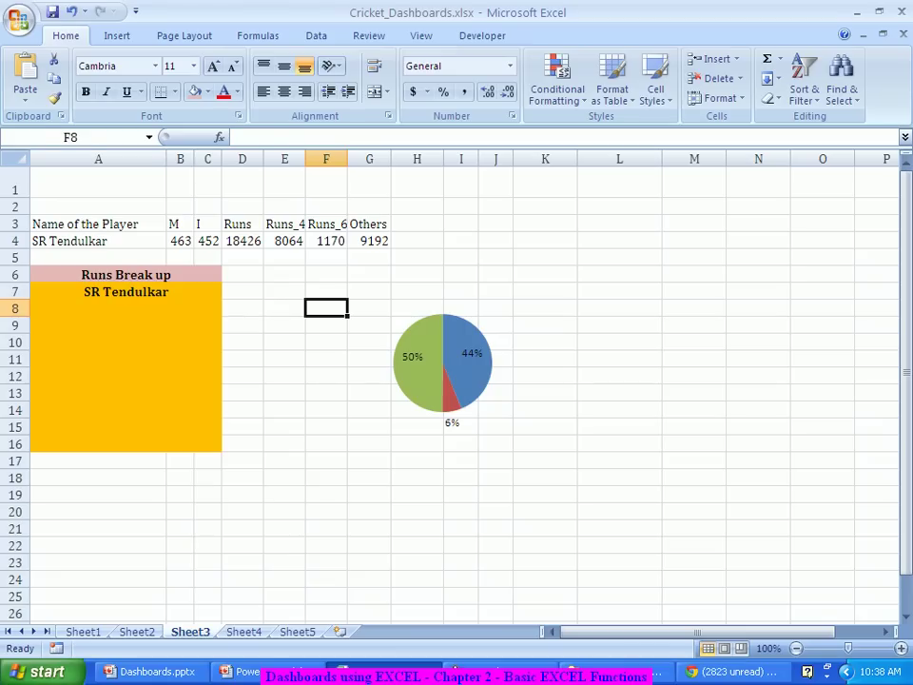
Move the pie chart back onto the orange block, just below the player name in row 7.
{"action": "left_click", "coordinate": [473, 300]}
{"action": "left_click_drag", "start_coordinate": [473, 300], "coordinate": [160, 309]}
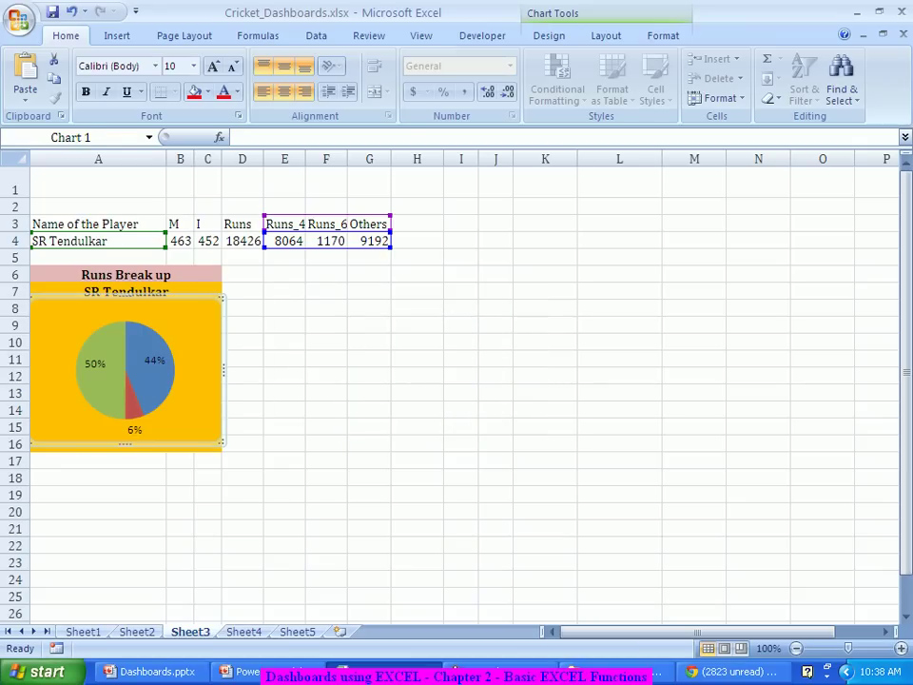
{"action": "left_click", "coordinate": [326, 342]}
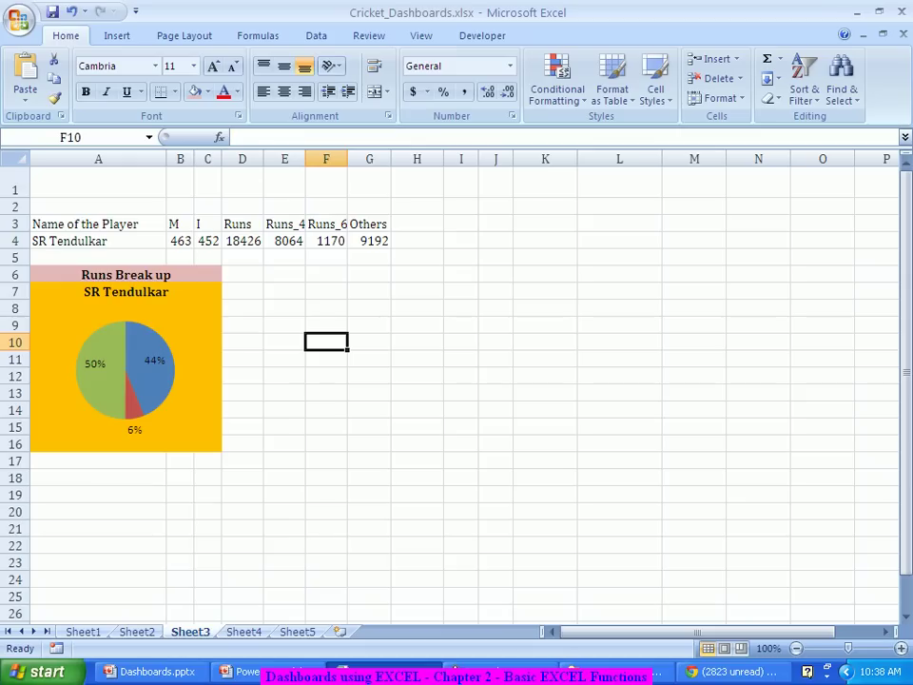
Change the player name in A4 to "R Dravid".
{"action": "left_click", "coordinate": [98, 242]}
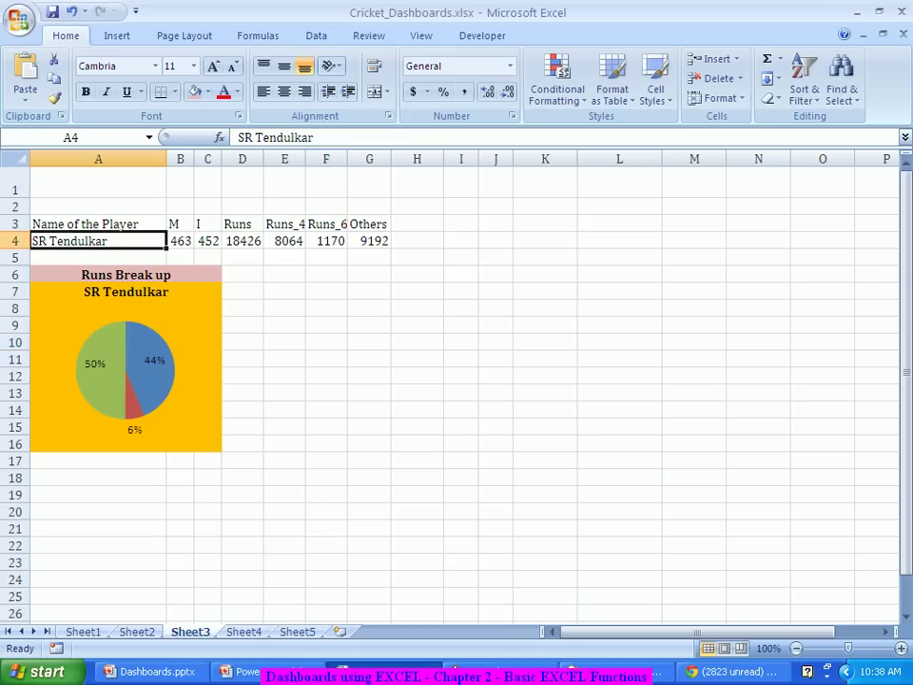
{"action": "type", "text": "R"}
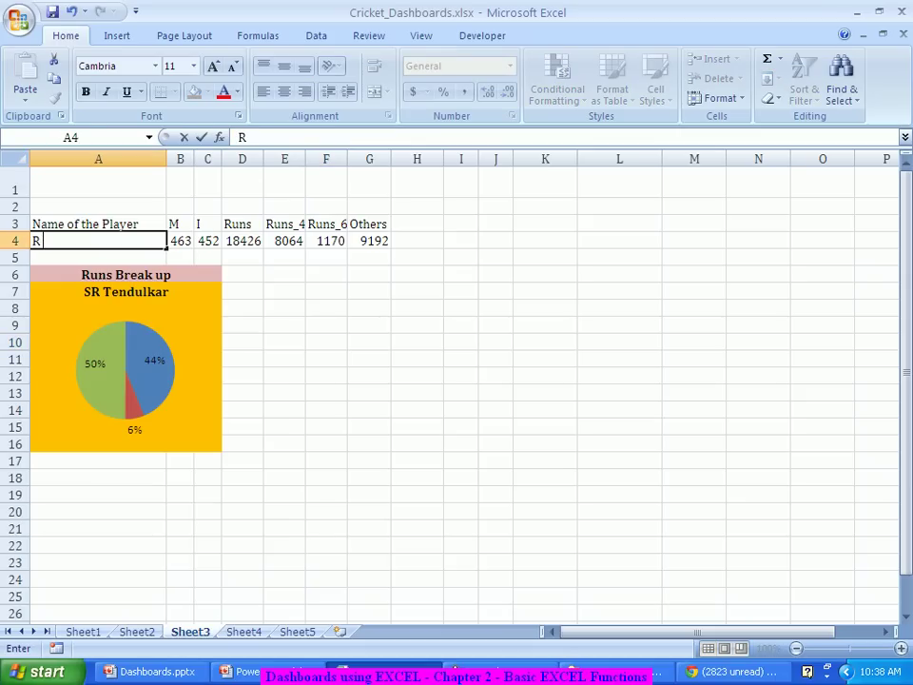
{"action": "type", "text": " Dravid"}
{"action": "key", "text": "Return"}
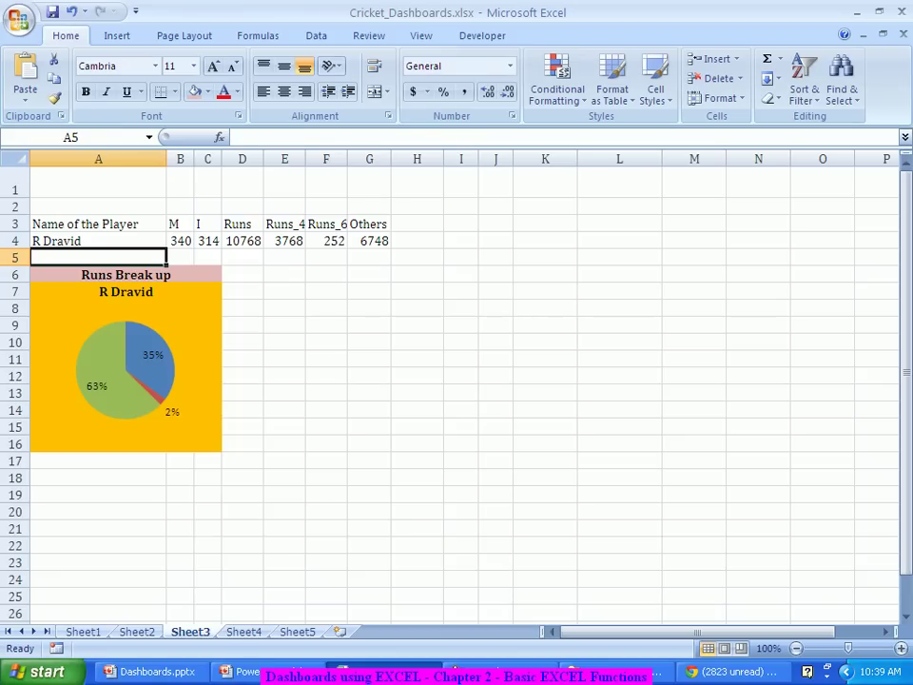
{"action": "left_click", "coordinate": [98, 240]}
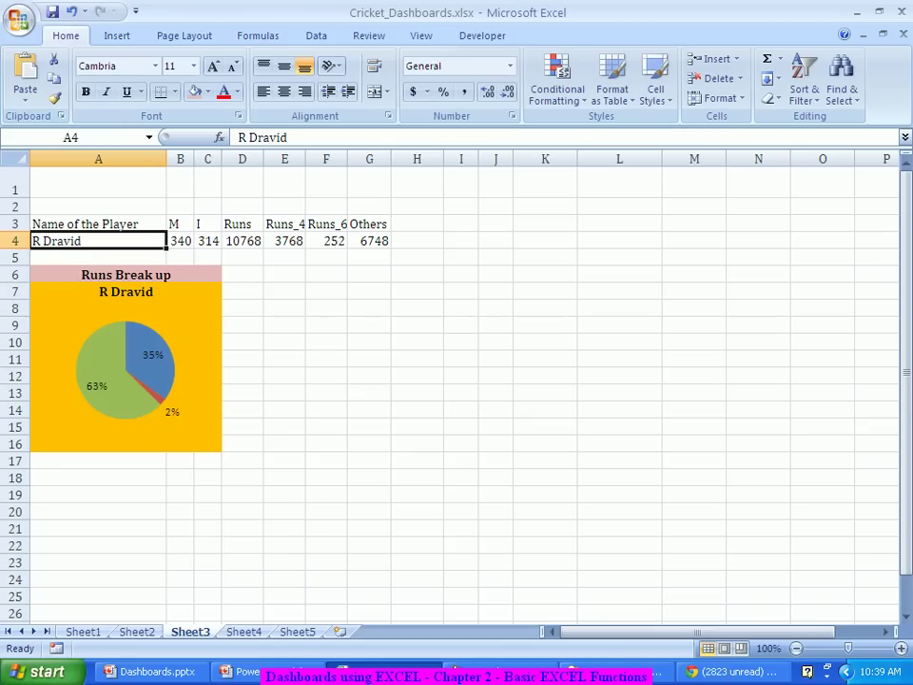
Move the pie chart off the orange block and place it back just below the linked player name.
{"action": "left_click", "coordinate": [125, 291]}
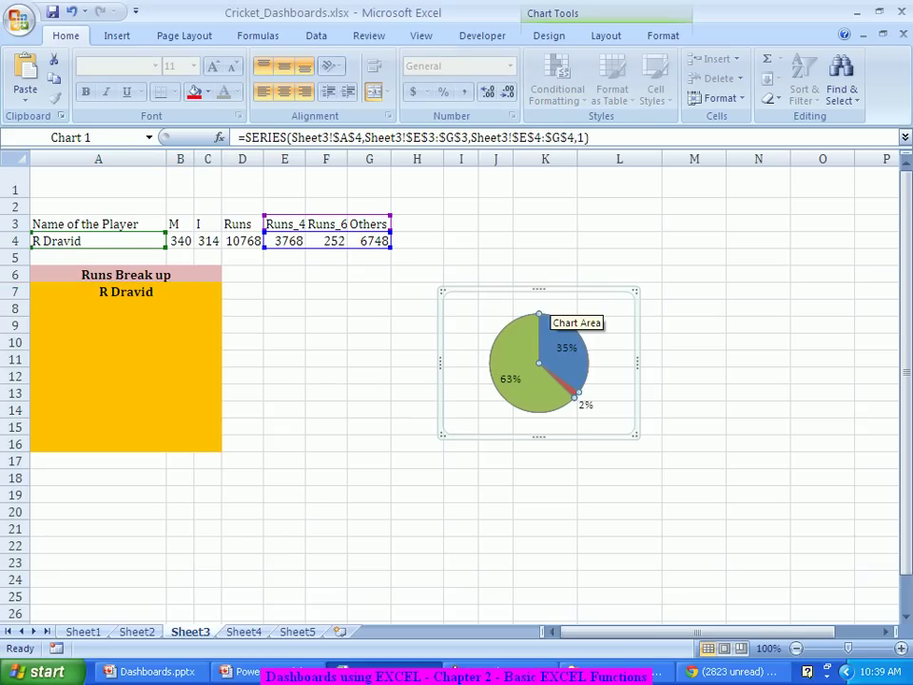
{"action": "left_click", "coordinate": [543, 301]}
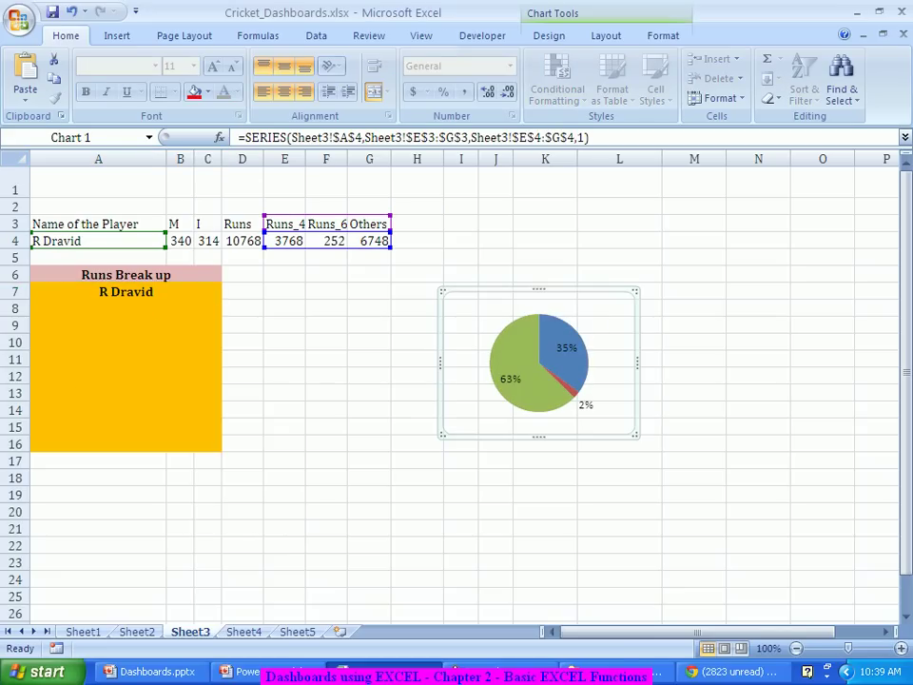
{"action": "left_click_drag", "start_coordinate": [539, 363], "coordinate": [126, 370]}
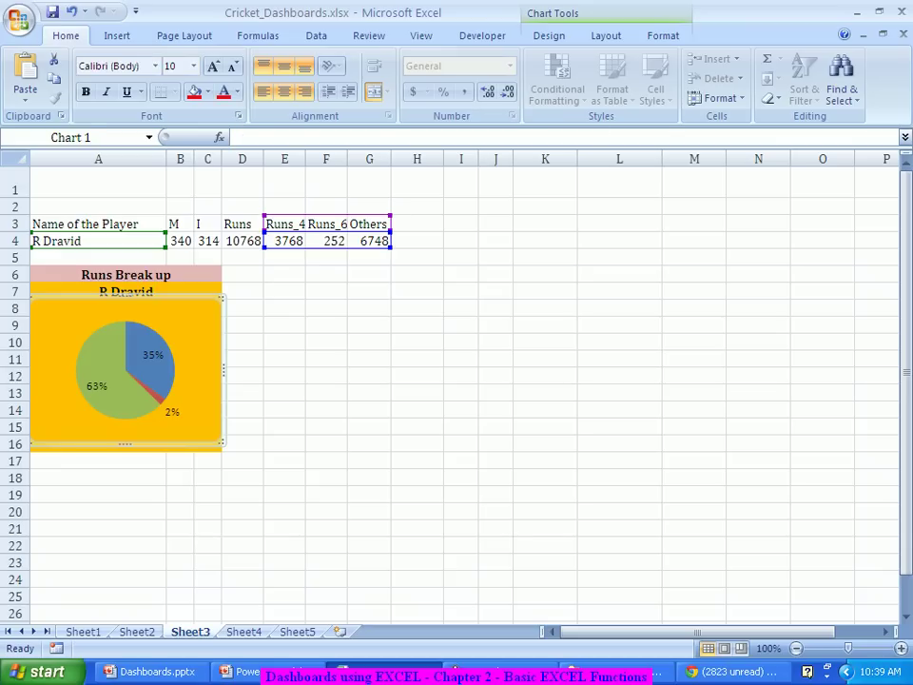
{"action": "left_click", "coordinate": [326, 341]}
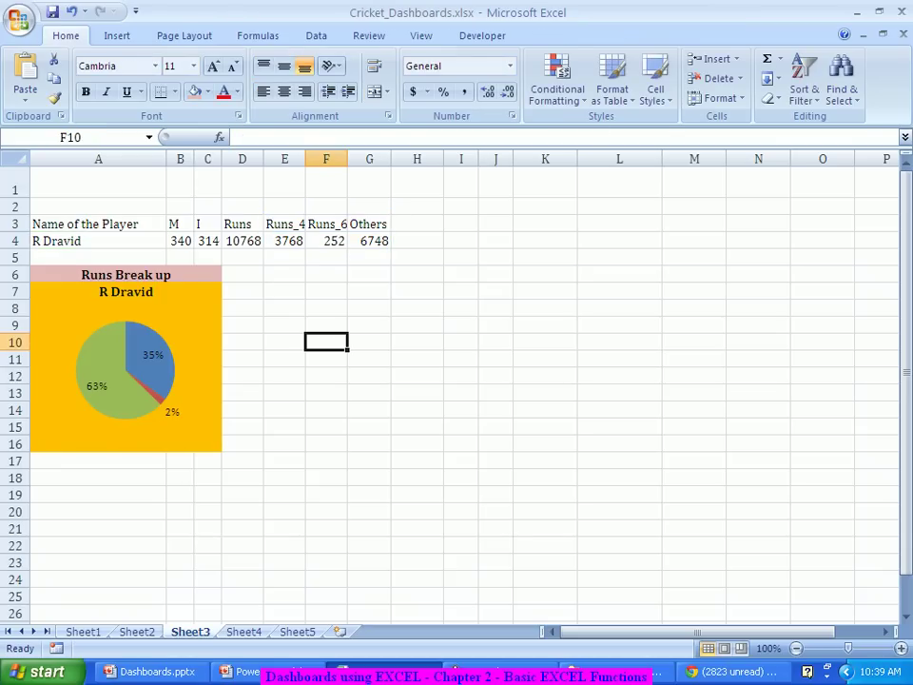
Set the player name in A4 to "SR Tendulkar".
{"action": "left_click", "coordinate": [98, 240]}
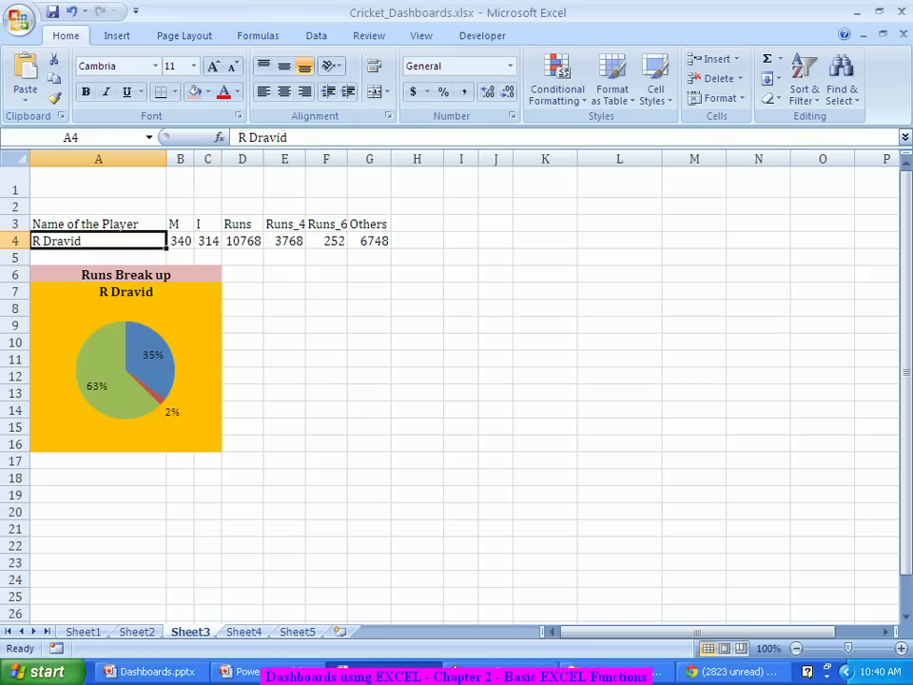
{"action": "type", "text": "SR"}
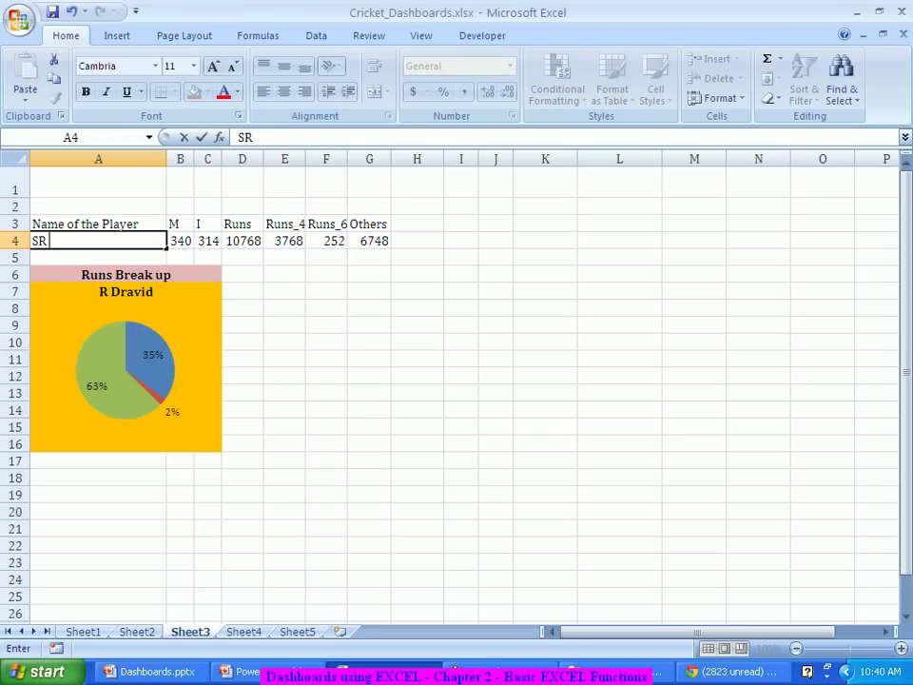
{"action": "type", "text": " Tendulkar"}
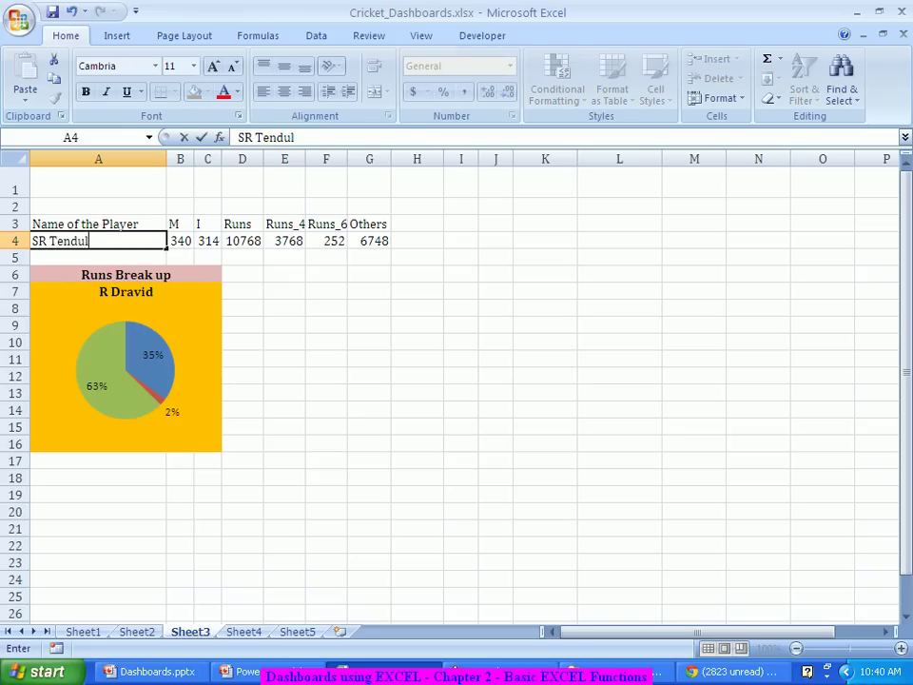
{"action": "key", "text": "Return"}
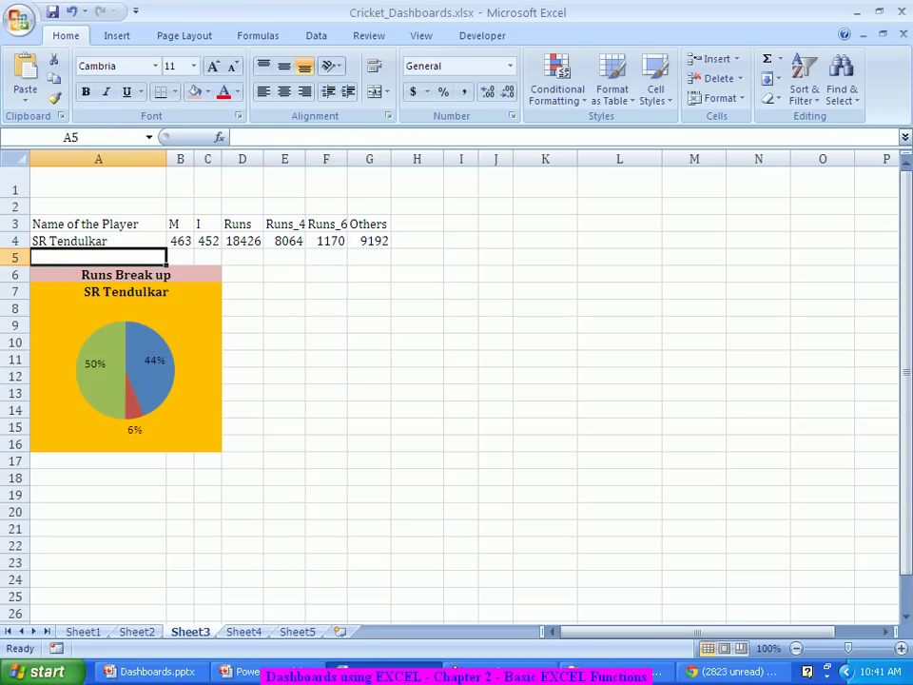
Extend the dashboard block title in A6 so it reads "Runs Break up (%)".
{"action": "left_click", "coordinate": [125, 274]}
{"action": "key", "text": "BackSpace"}
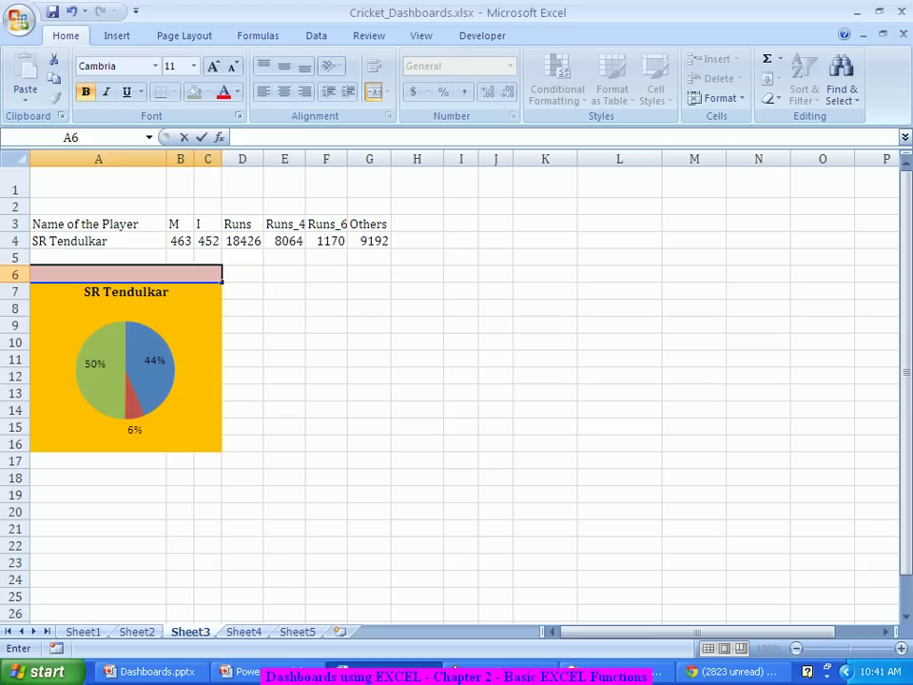
{"action": "key", "text": "Escape"}
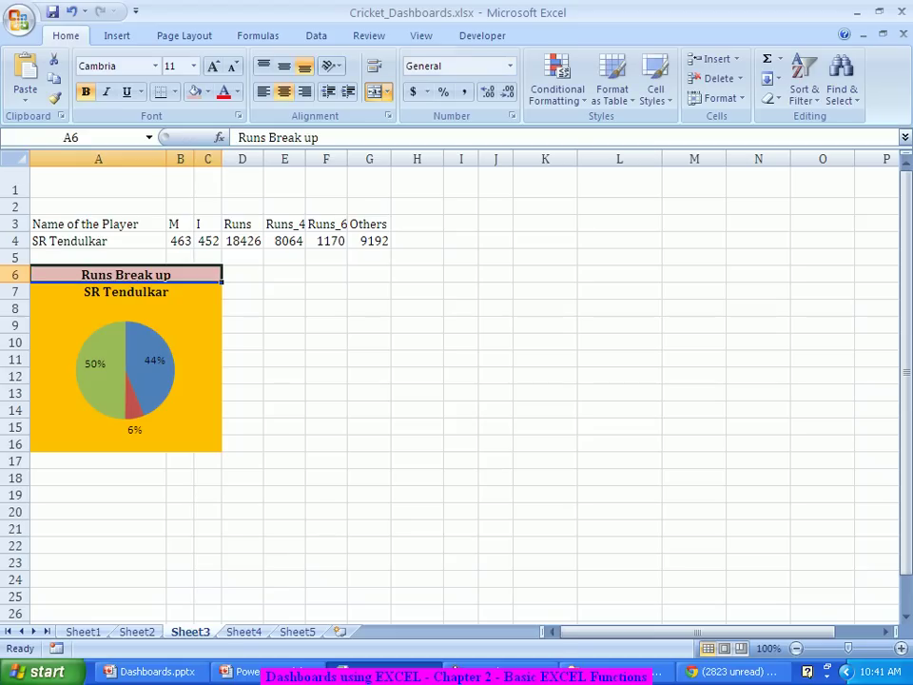
{"action": "key", "text": "F2"}
{"action": "type", "text": "(%)"}
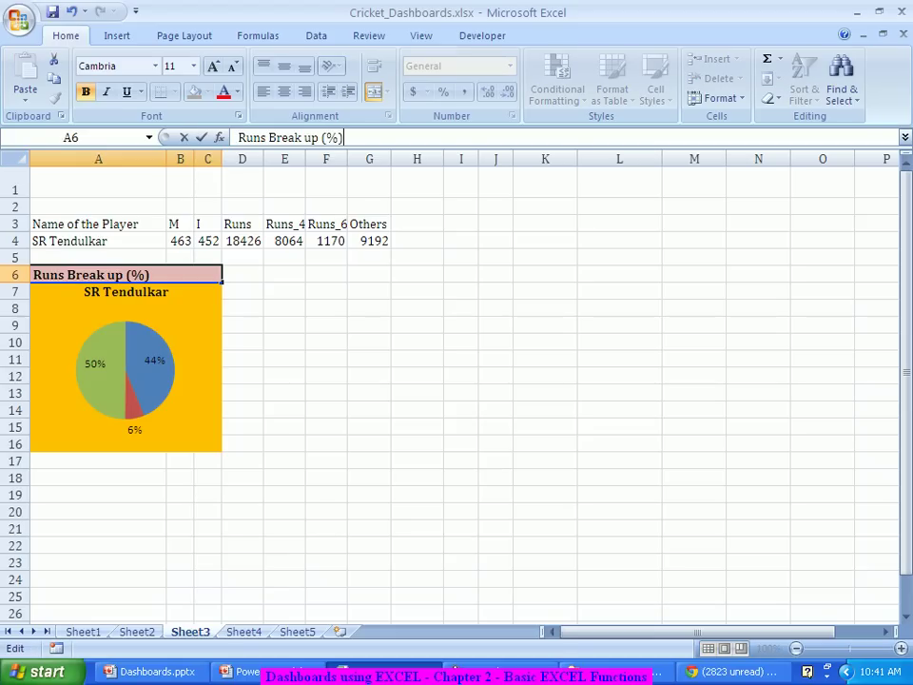
{"action": "key", "text": "Return"}
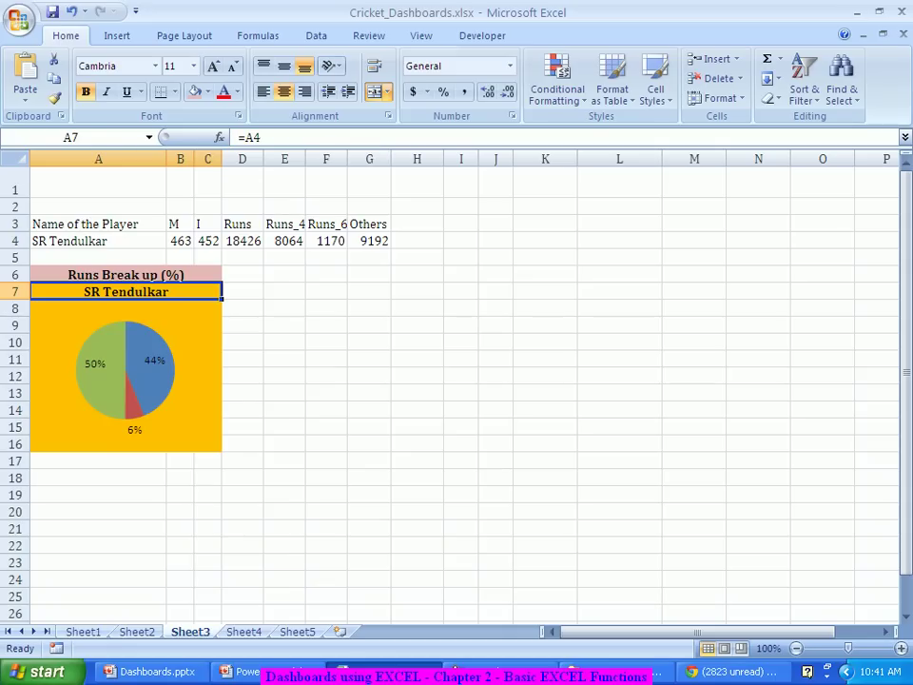
Copy all player names from A2 downward on Sheet1 and paste them on Sheet3 starting at O1.
{"action": "left_click", "coordinate": [98, 241]}
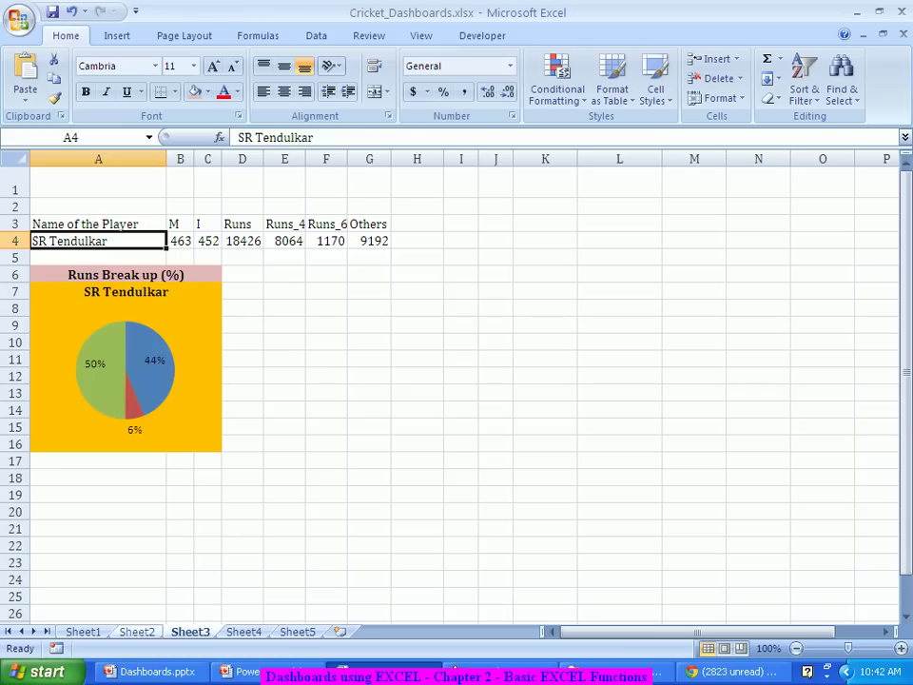
{"action": "left_click", "coordinate": [83, 631]}
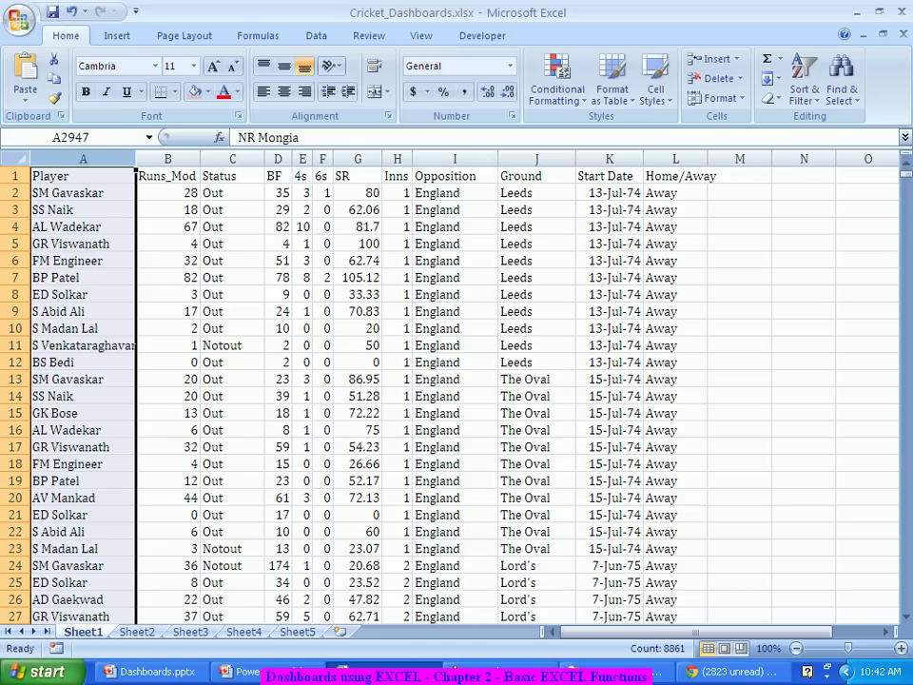
{"action": "left_click", "coordinate": [67, 192]}
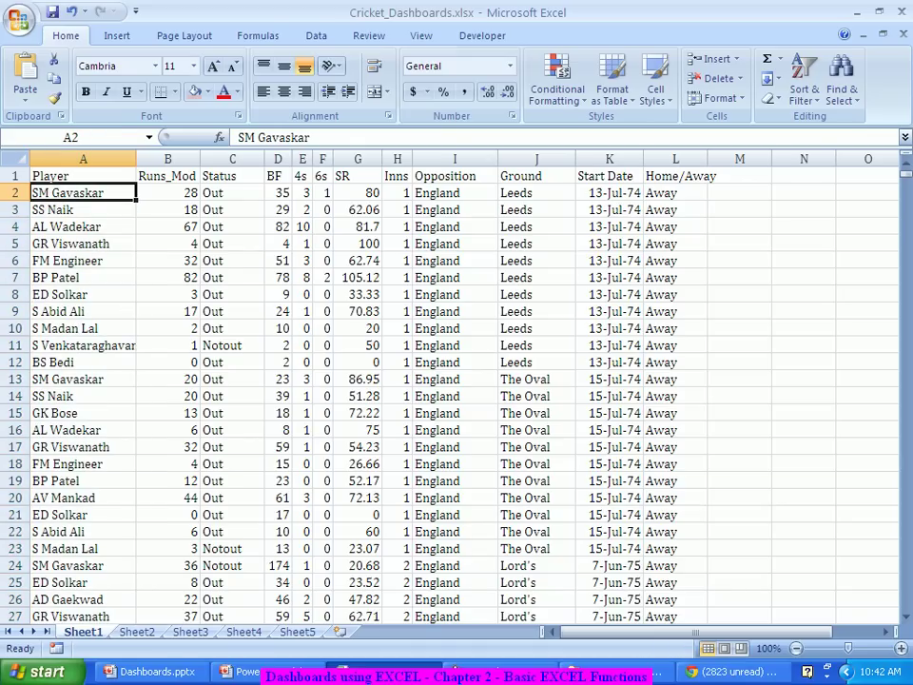
{"action": "key", "text": "ctrl+shift+Down"}
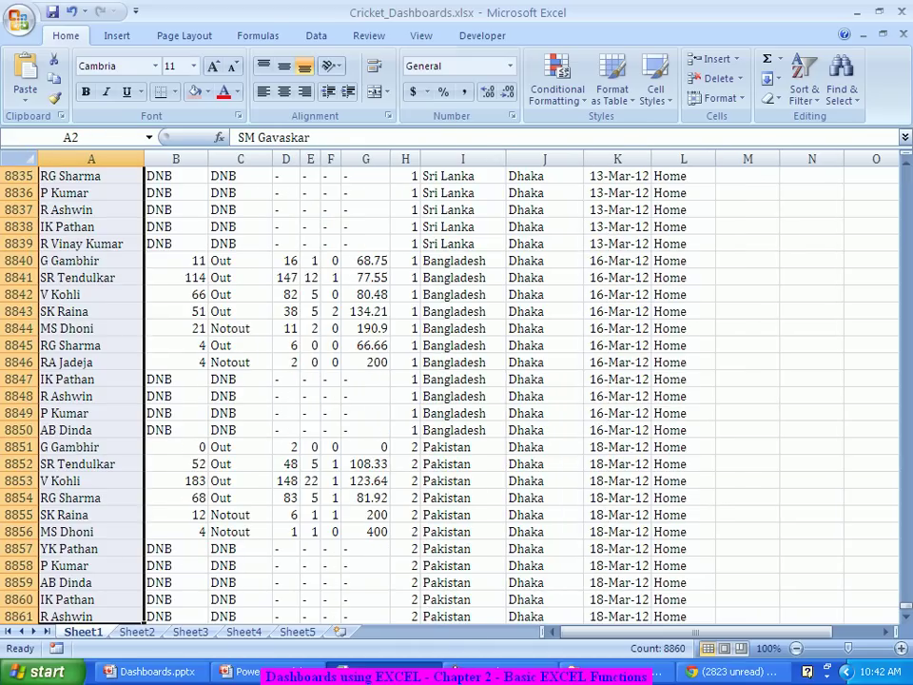
{"action": "key", "text": "ctrl+c"}
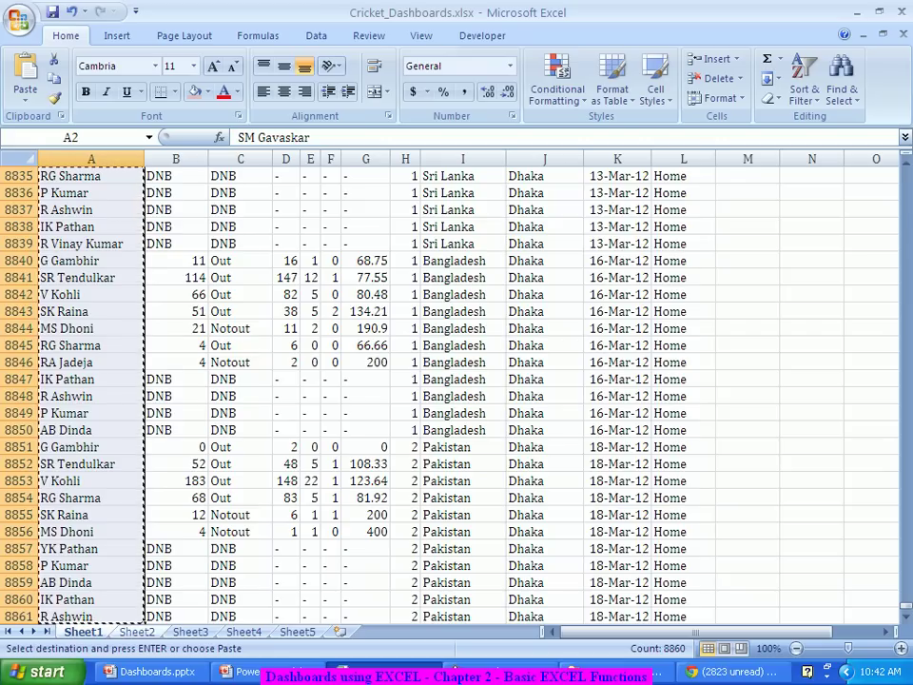
{"action": "key", "text": "ctrl+Page_Down"}
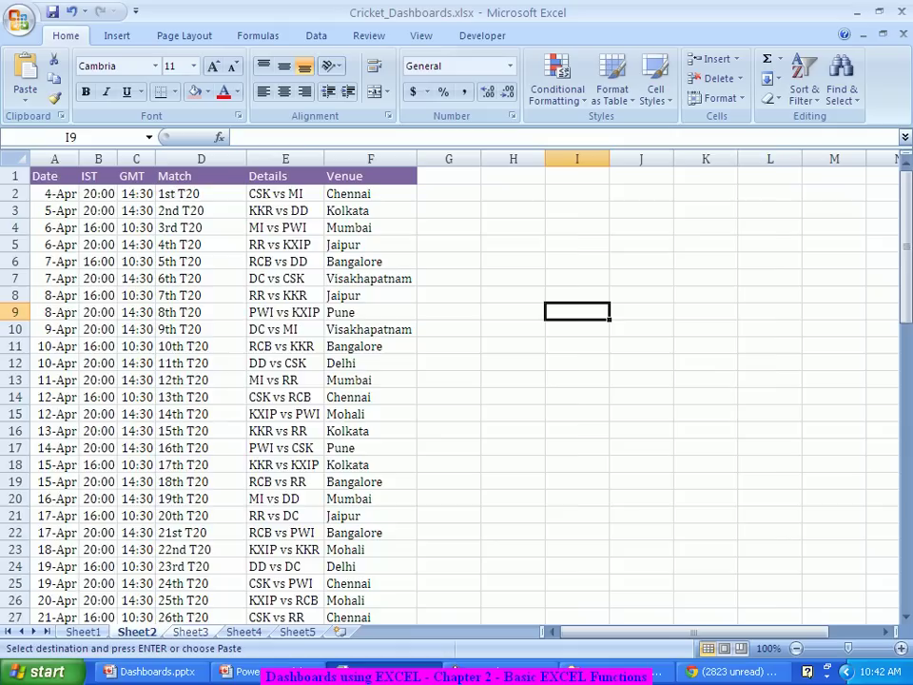
{"action": "key", "text": "ctrl+Page_Down"}
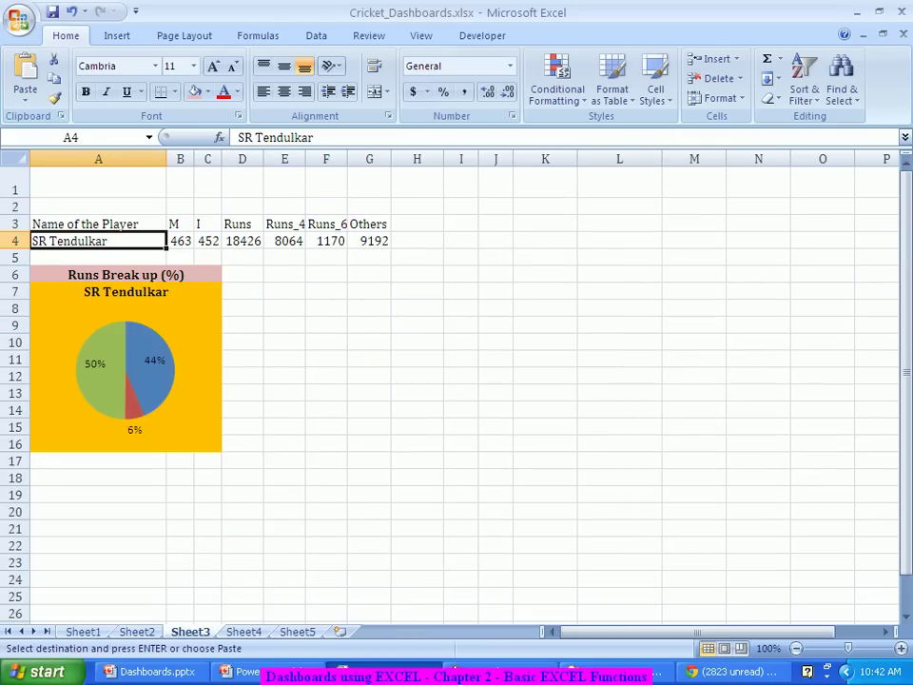
{"action": "left_click", "coordinate": [822, 183]}
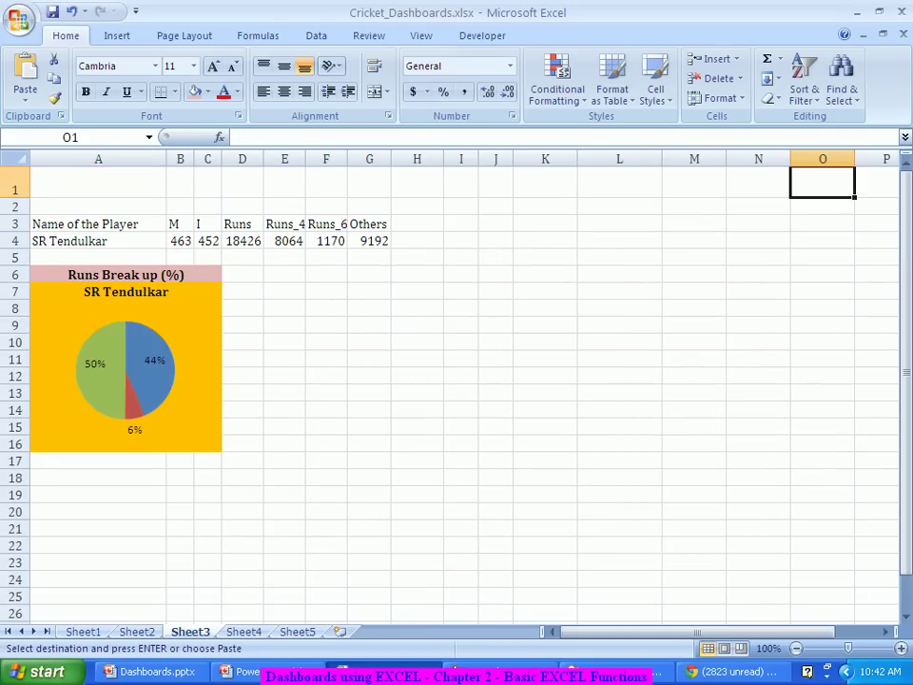
{"action": "key", "text": "ctrl+v"}
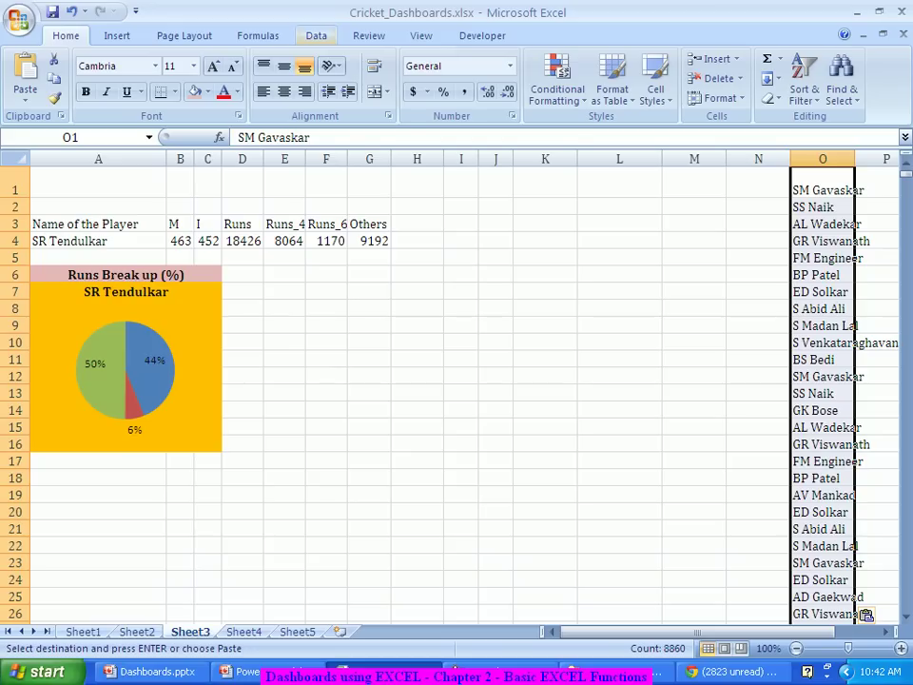
Remove the duplicates from the pasted player names in column O, treating the data as having no header, and check the list.
{"action": "left_click", "coordinate": [316, 35]}
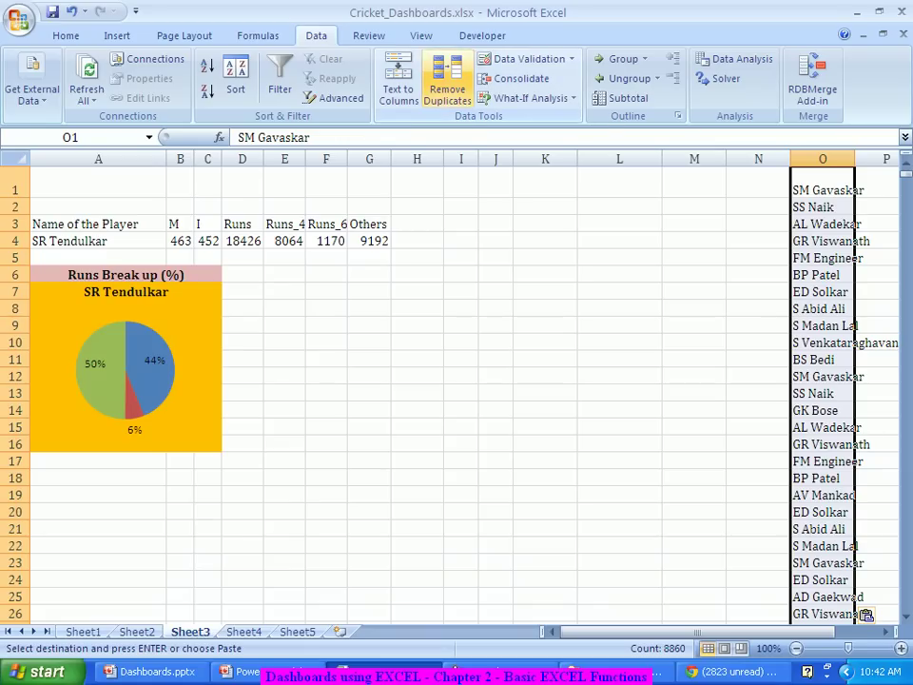
{"action": "left_click", "coordinate": [447, 84]}
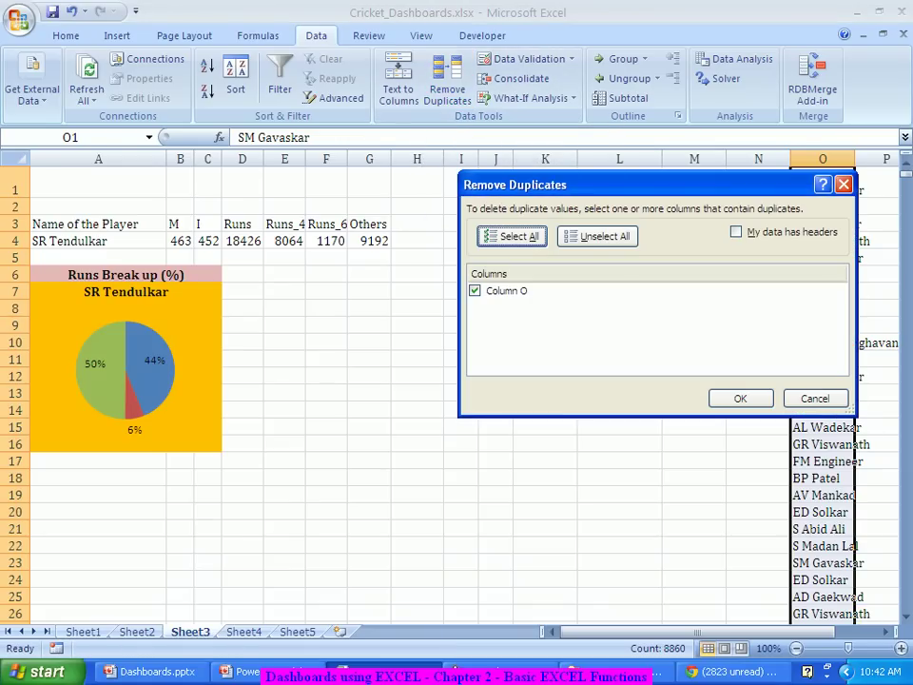
{"action": "left_click", "coordinate": [741, 399]}
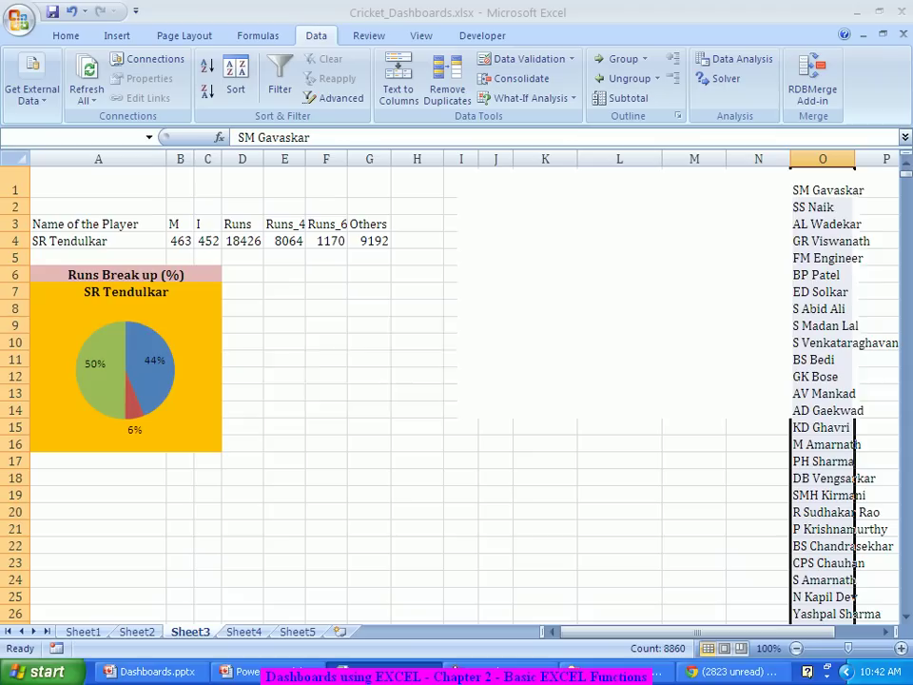
{"action": "left_click", "coordinate": [459, 388]}
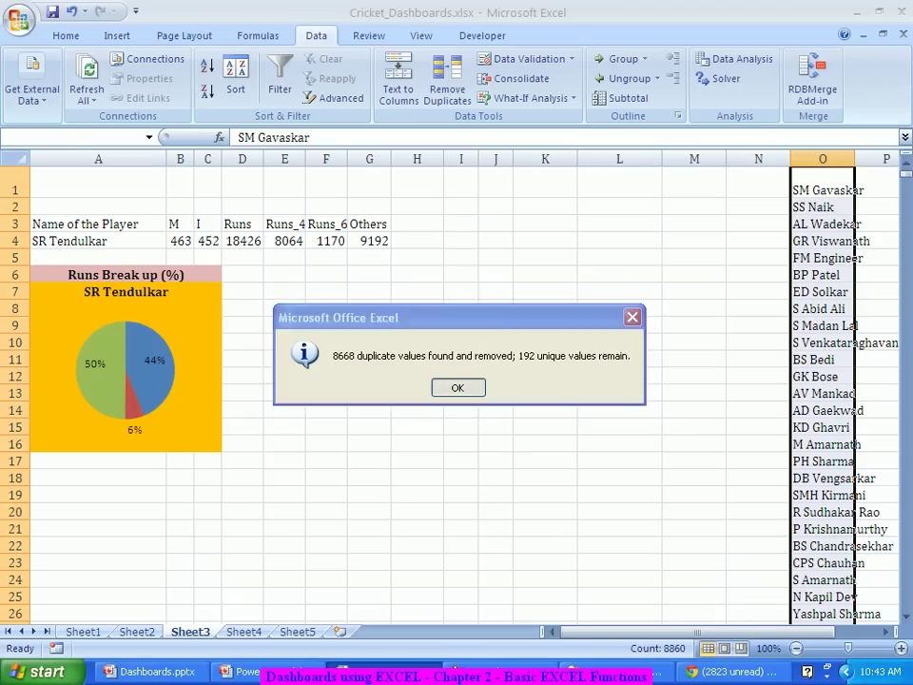
{"action": "left_click", "coordinate": [694, 393]}
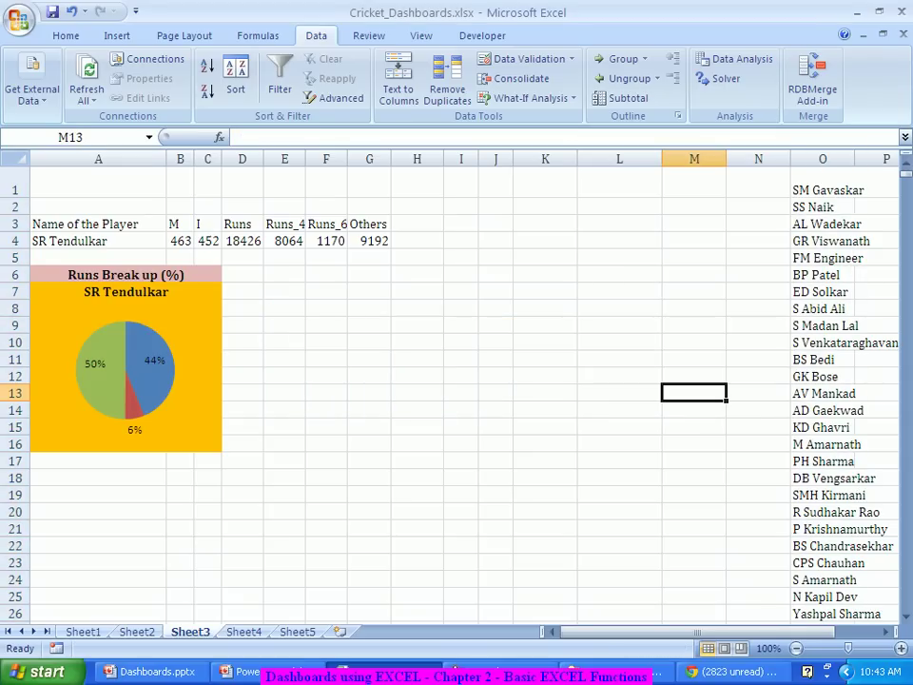
{"action": "scroll", "coordinate": [446, 389], "scroll_direction": "down", "scroll_amount": 7}
{"action": "scroll", "coordinate": [447, 390], "scroll_direction": "down", "scroll_amount": 20}
{"action": "scroll", "coordinate": [447, 390], "scroll_direction": "down", "scroll_amount": 15}
{"action": "scroll", "coordinate": [447, 390], "scroll_direction": "up", "scroll_amount": 11}
{"action": "scroll", "coordinate": [447, 390], "scroll_direction": "up", "scroll_amount": 20}
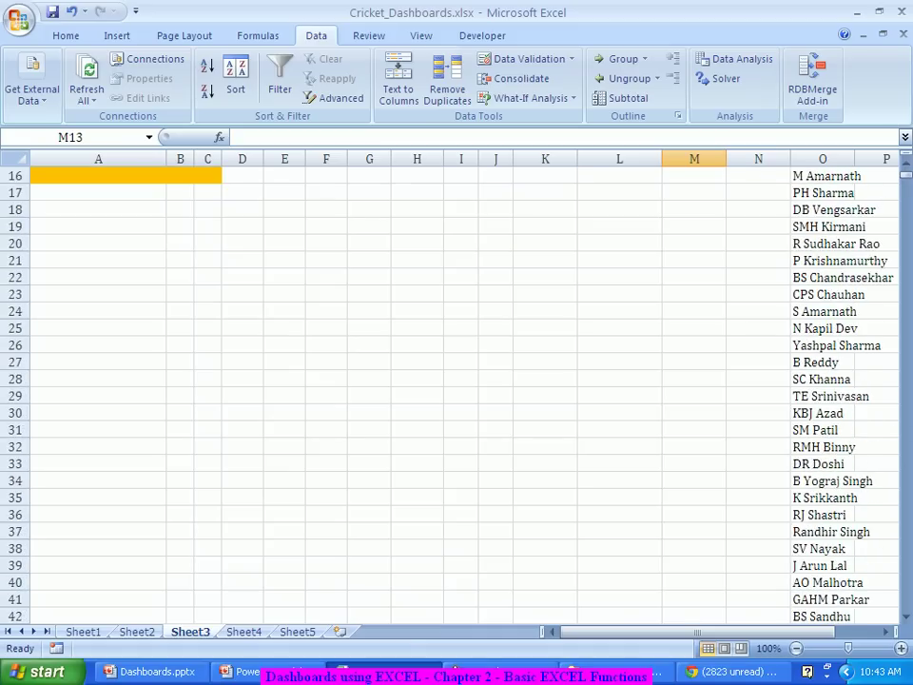
{"action": "scroll", "coordinate": [447, 390], "scroll_direction": "up", "scroll_amount": 5}
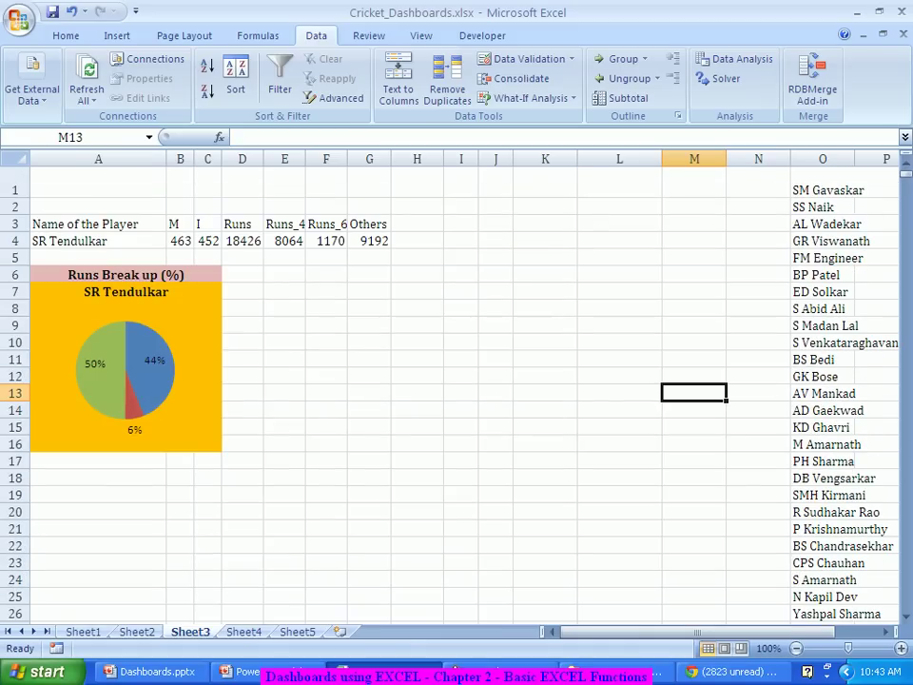
{"action": "left_click", "coordinate": [98, 241]}
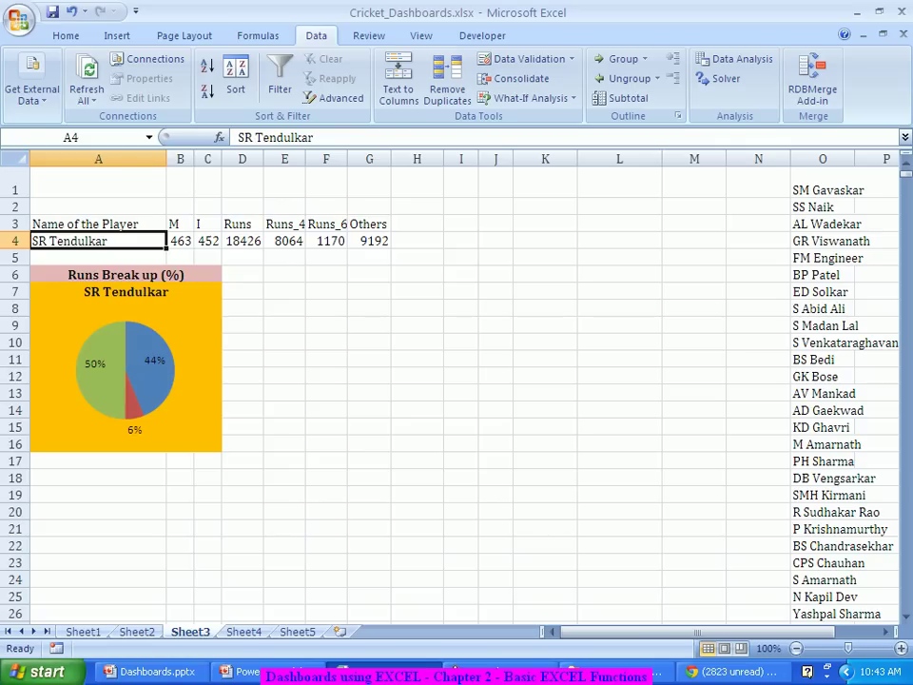
{"action": "right_click", "coordinate": [141, 242]}
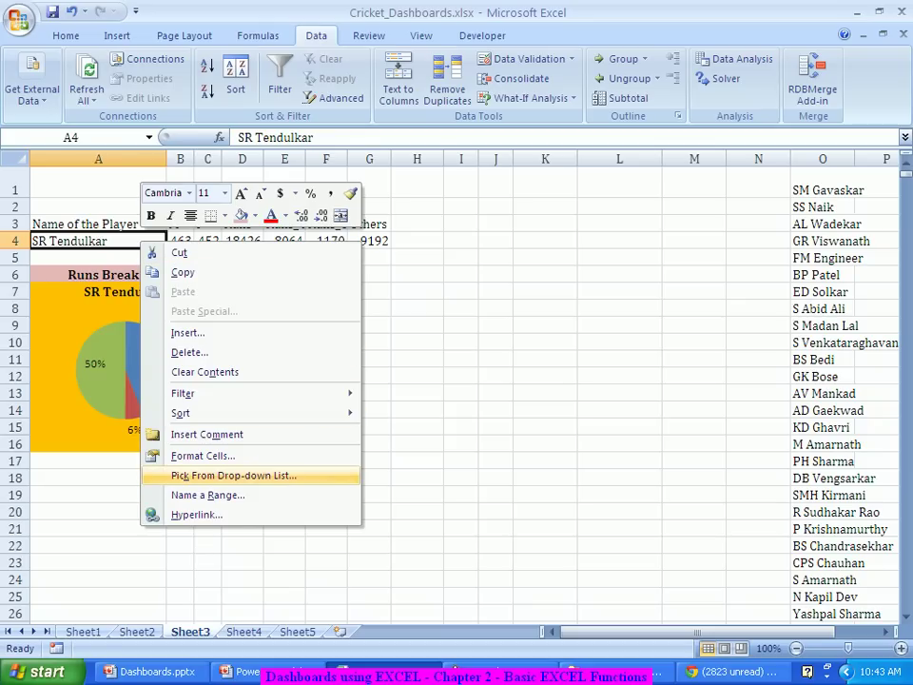
{"action": "left_click", "coordinate": [234, 475]}
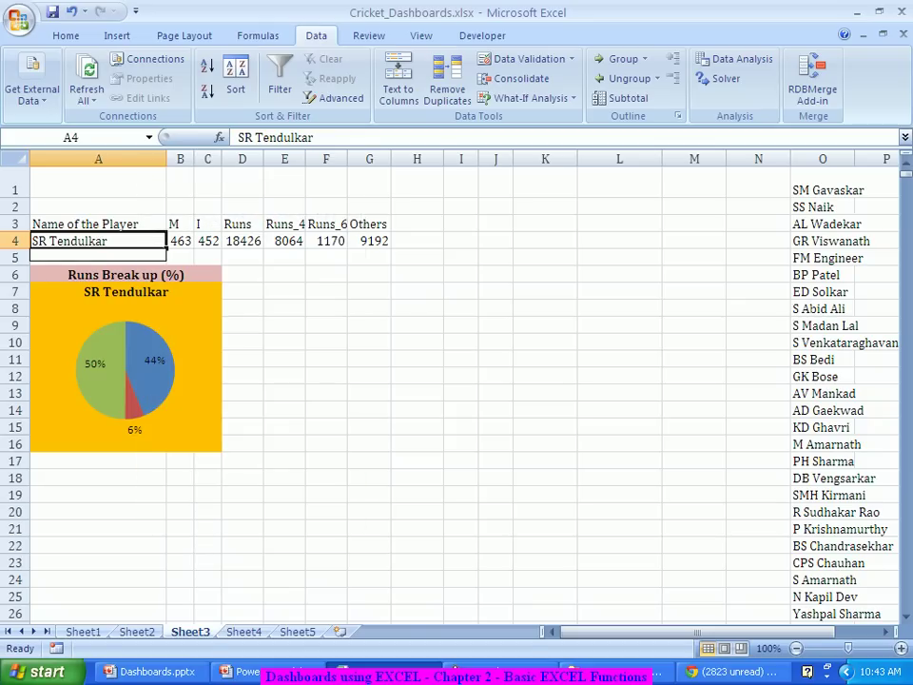
{"action": "key", "text": "Escape"}
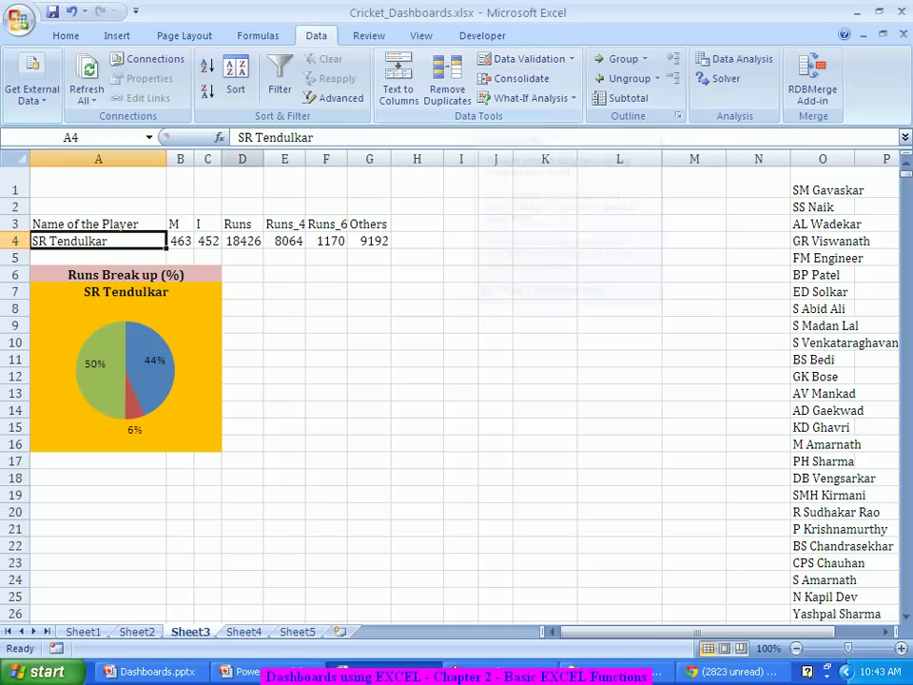
Add data validation to A4 that allows a list sourced from the whole of column O (=$O:$O) with an in-cell dropdown.
{"action": "left_click", "coordinate": [527, 59]}
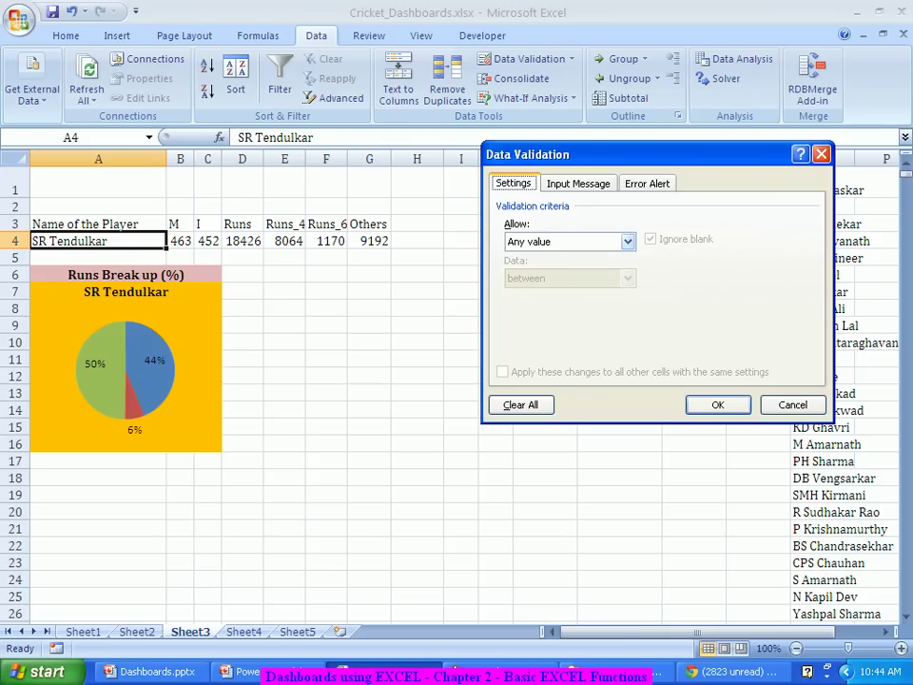
{"action": "left_click", "coordinate": [628, 241]}
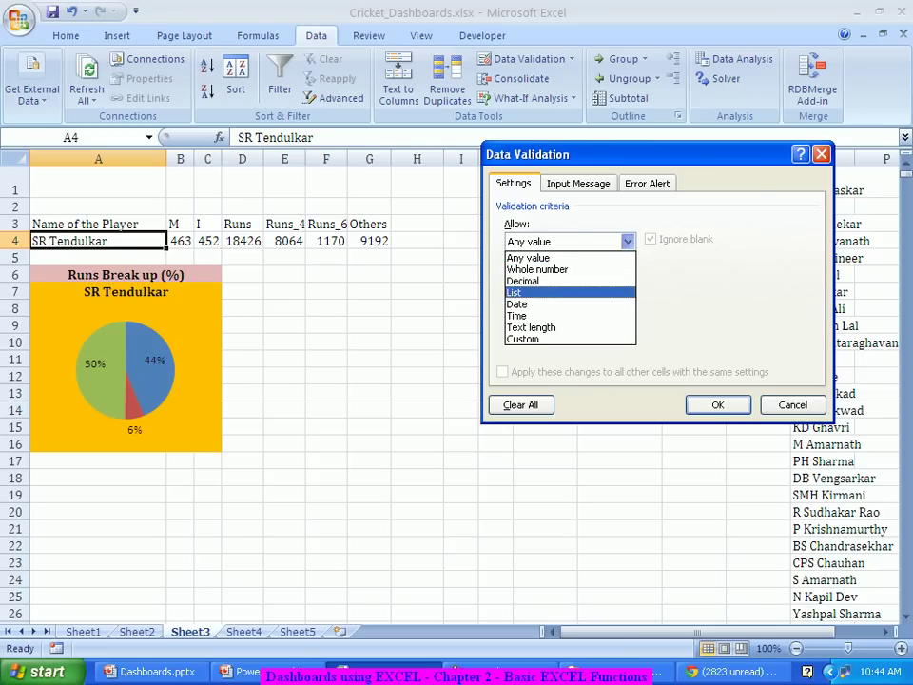
{"action": "key", "text": "Return"}
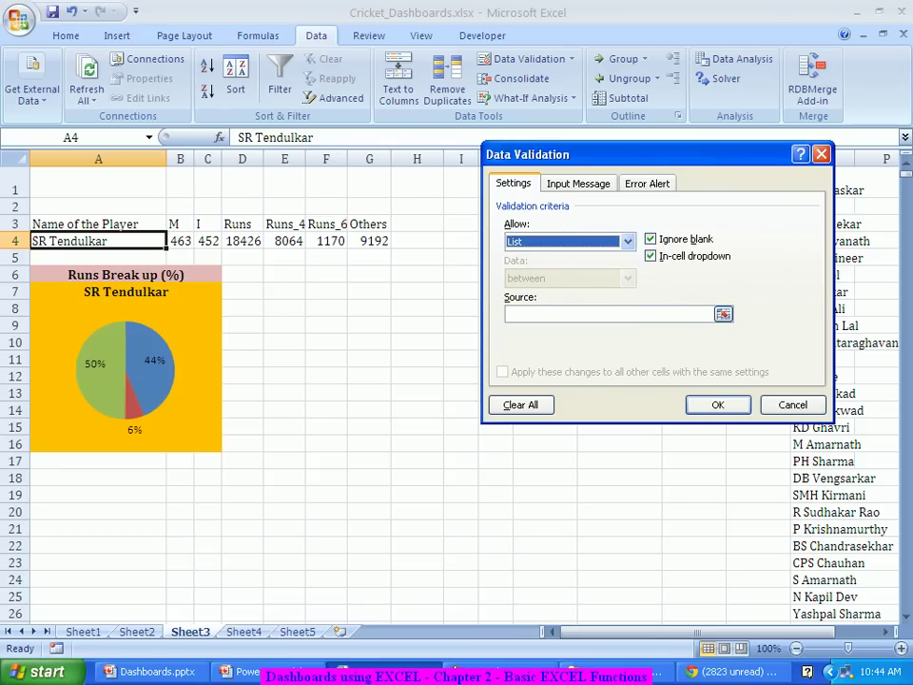
{"action": "left_click", "coordinate": [609, 314]}
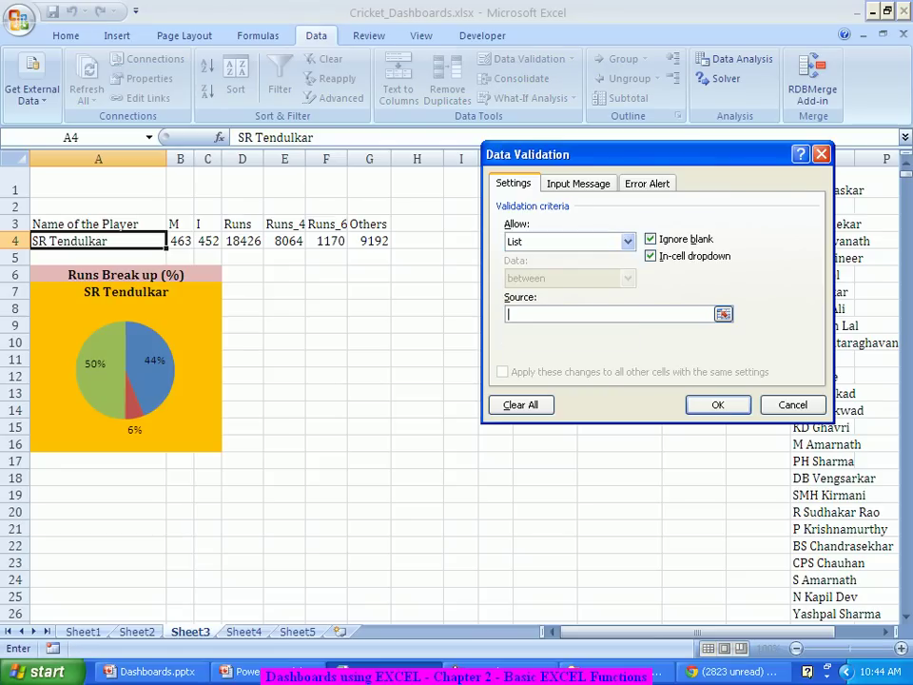
{"action": "left_click_drag", "start_coordinate": [656, 154], "coordinate": [535, 154]}
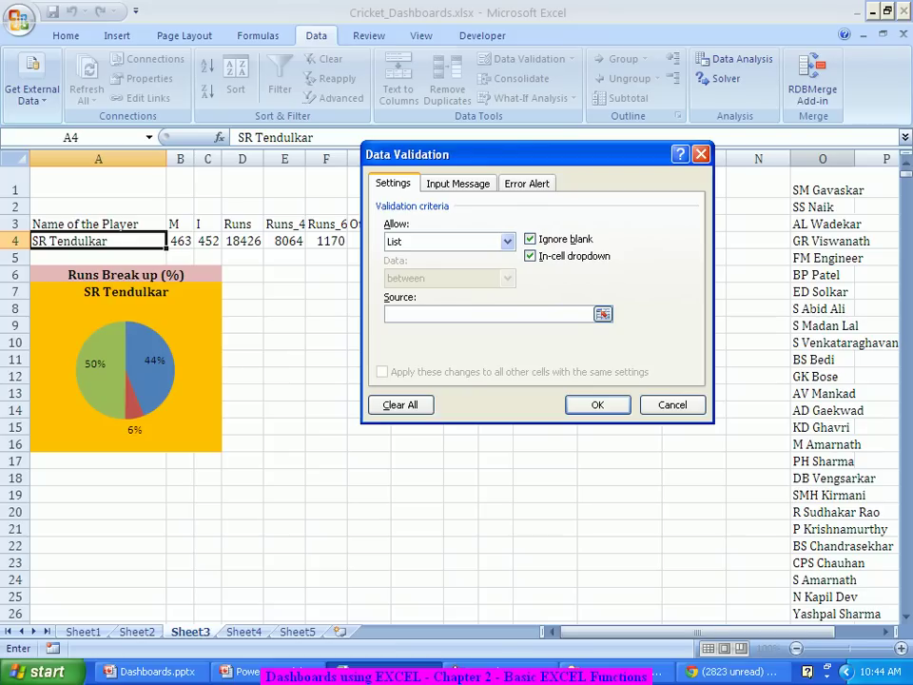
{"action": "left_click", "coordinate": [823, 159]}
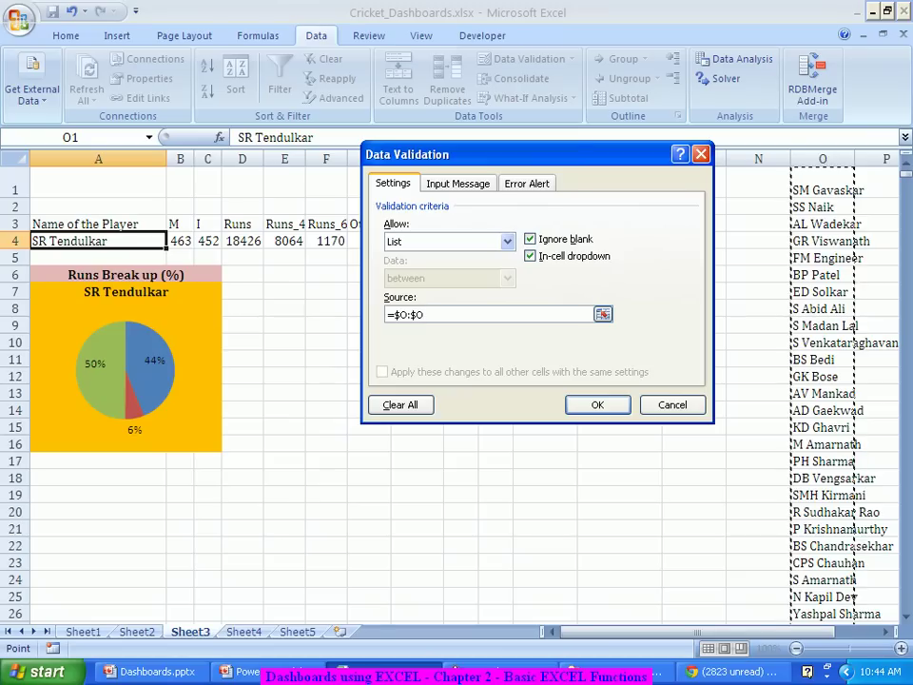
{"action": "left_click", "coordinate": [597, 404]}
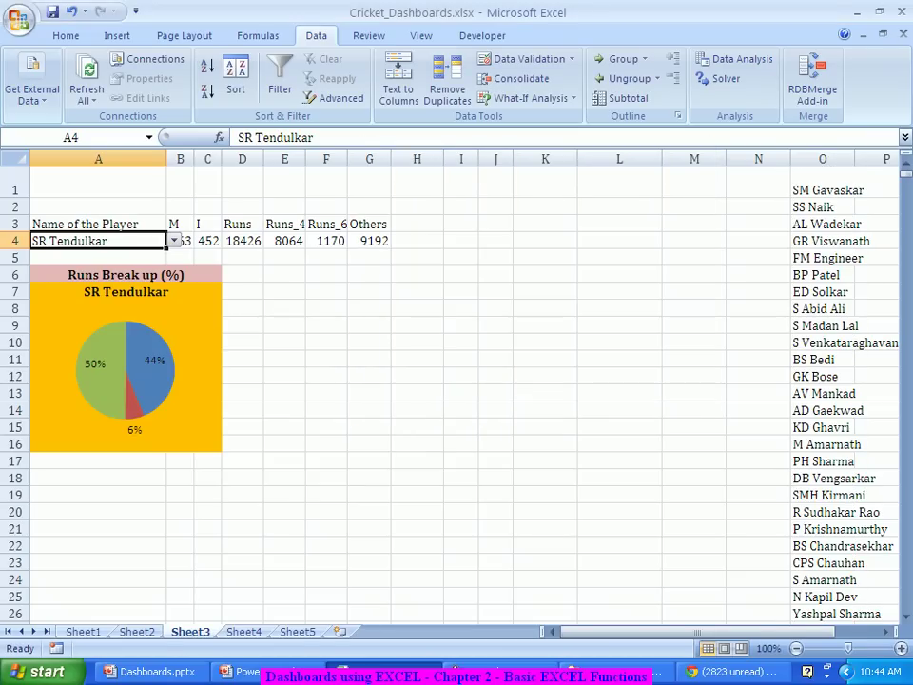
Test the player dropdown in A4 by choosing SM Gavaskar and S Venkataraghavan in turn.
{"action": "left_click", "coordinate": [175, 241]}
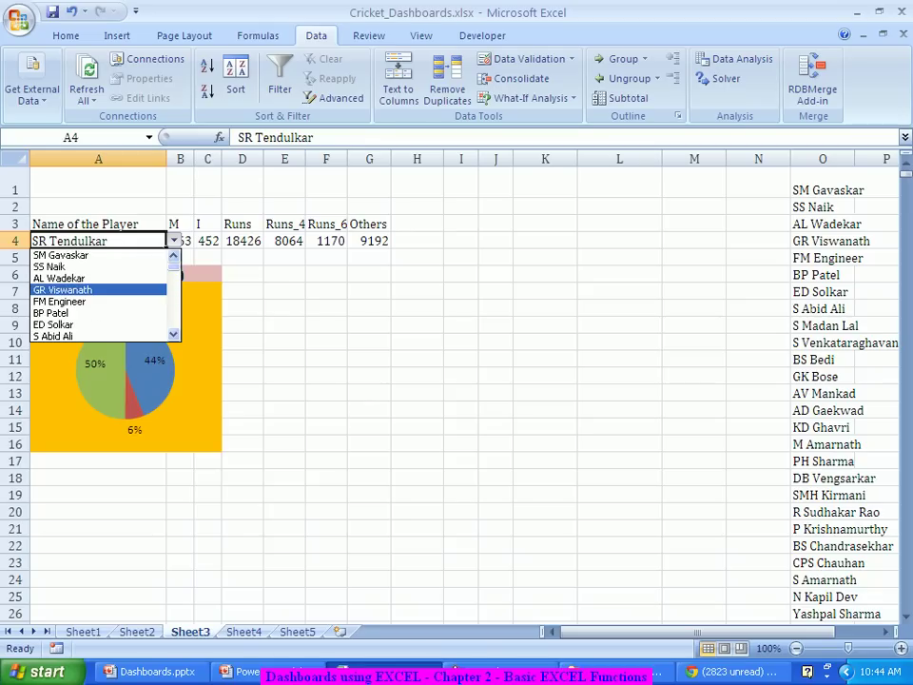
{"action": "left_click", "coordinate": [61, 255]}
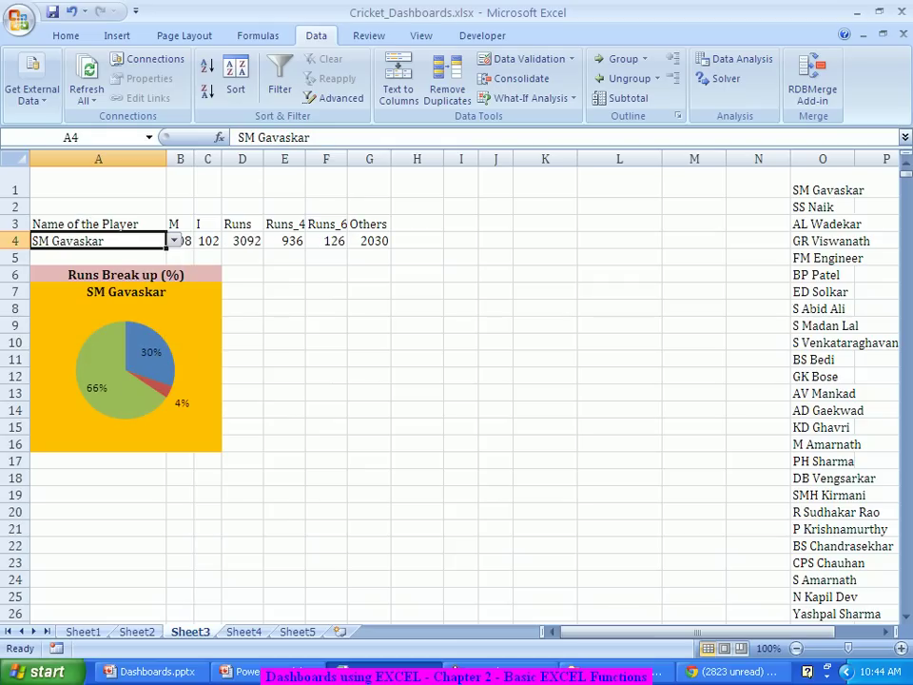
{"action": "left_click", "coordinate": [174, 240]}
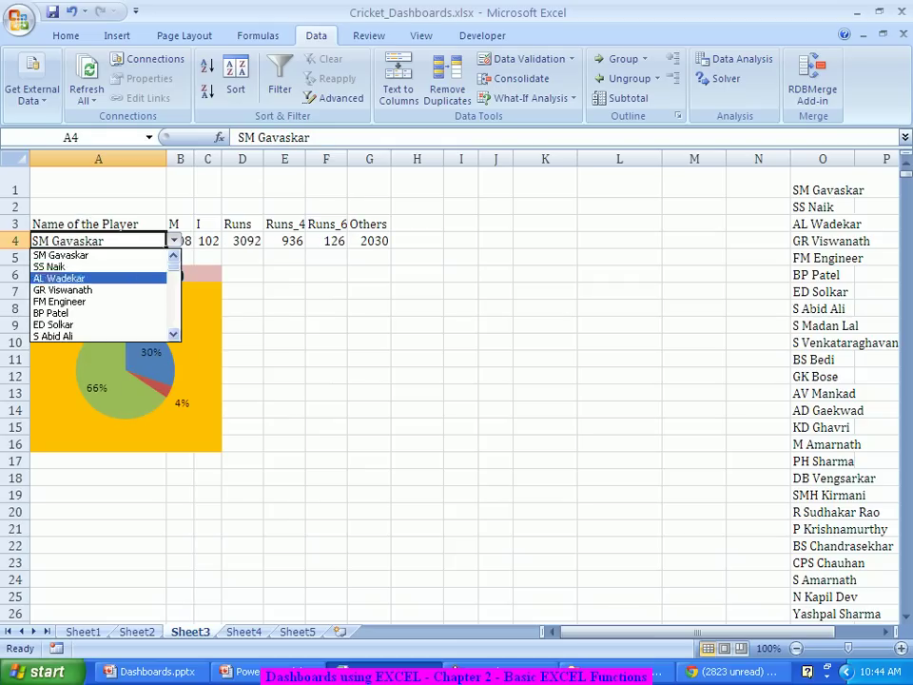
{"action": "left_click", "coordinate": [173, 335]}
{"action": "left_click", "coordinate": [173, 335]}
{"action": "left_click", "coordinate": [173, 335]}
{"action": "left_click", "coordinate": [173, 334]}
{"action": "left_click", "coordinate": [173, 335]}
{"action": "left_click", "coordinate": [174, 335]}
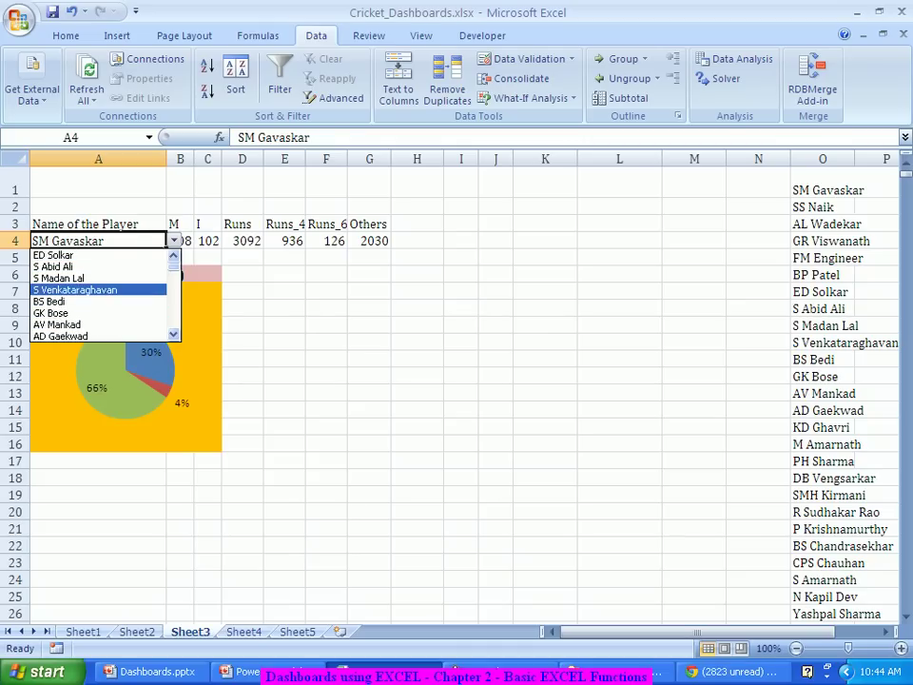
{"action": "key", "text": "Return"}
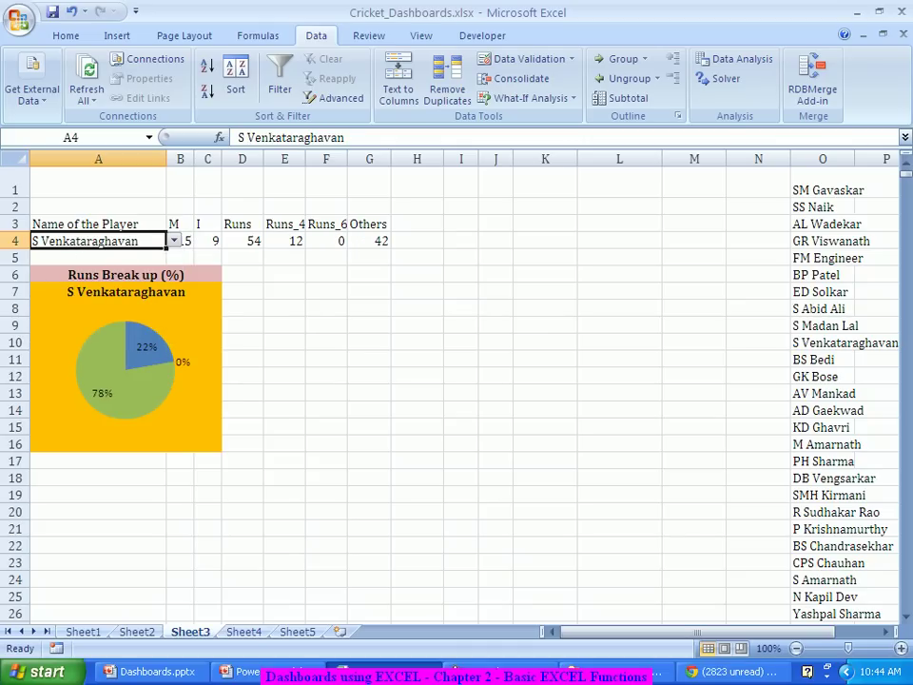
Choose M Amarnath from the player dropdown in A4.
{"action": "left_click", "coordinate": [175, 241]}
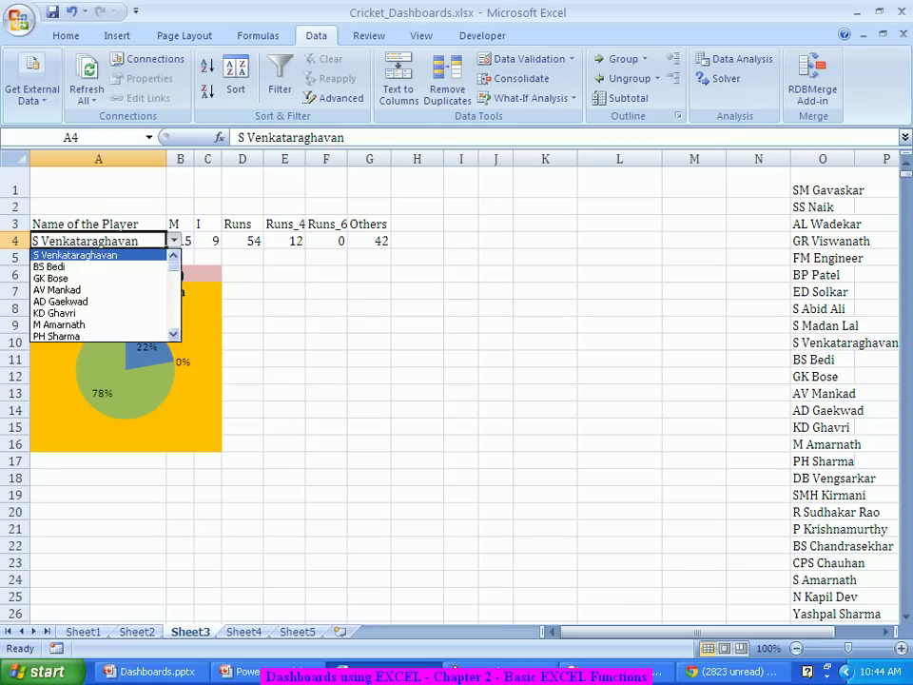
{"action": "key", "text": "Down"}
{"action": "key", "text": "Down"}
{"action": "key", "text": "Return"}
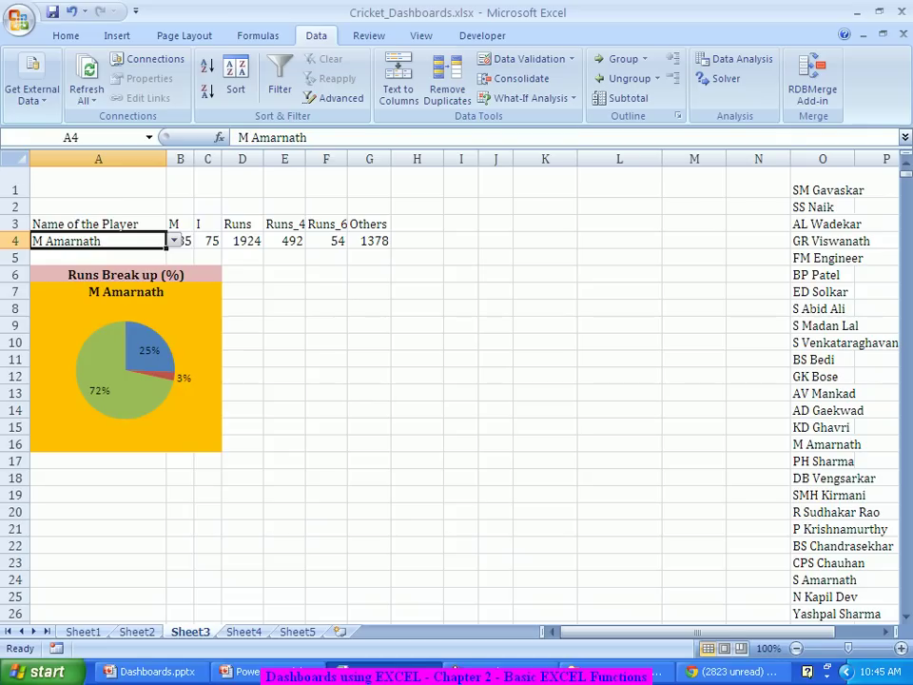
Try to shorten the orange chart block by deleting entire row 8 and then entire row 15.
{"action": "left_click", "coordinate": [15, 308]}
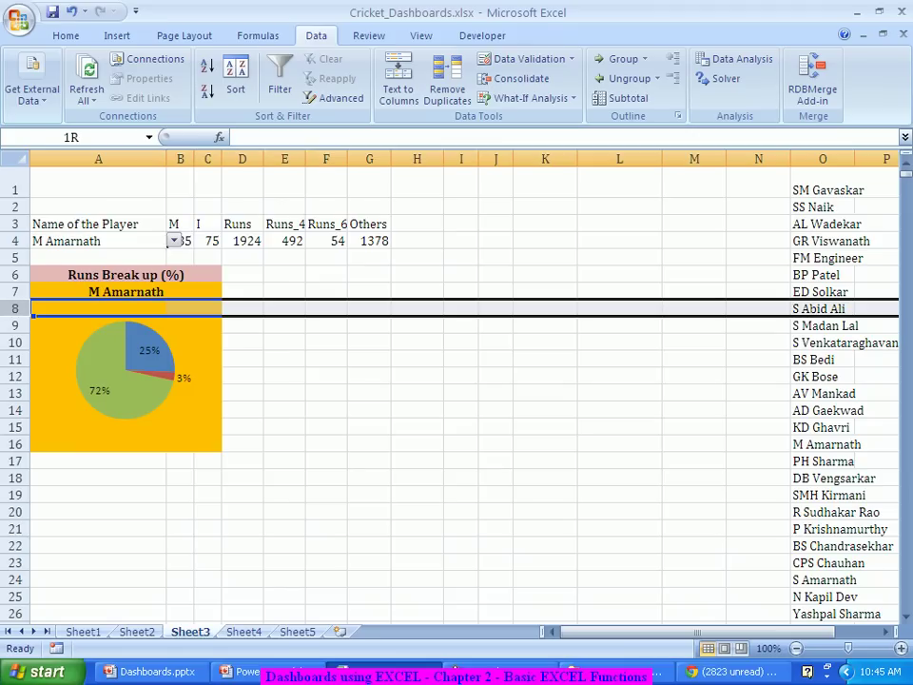
{"action": "right_click", "coordinate": [23, 311]}
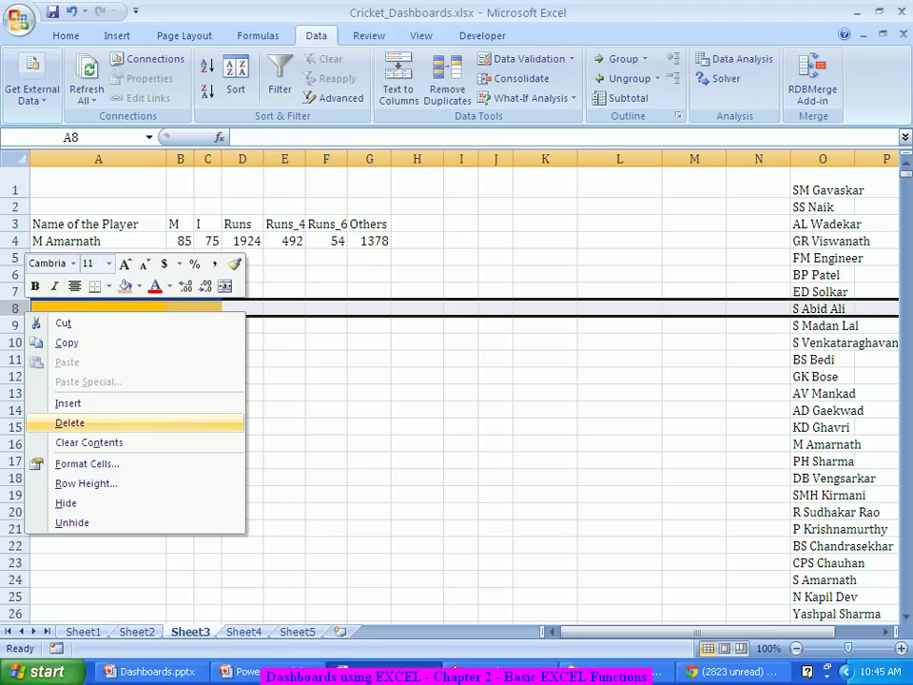
{"action": "left_click", "coordinate": [70, 422]}
{"action": "left_click", "coordinate": [207, 461]}
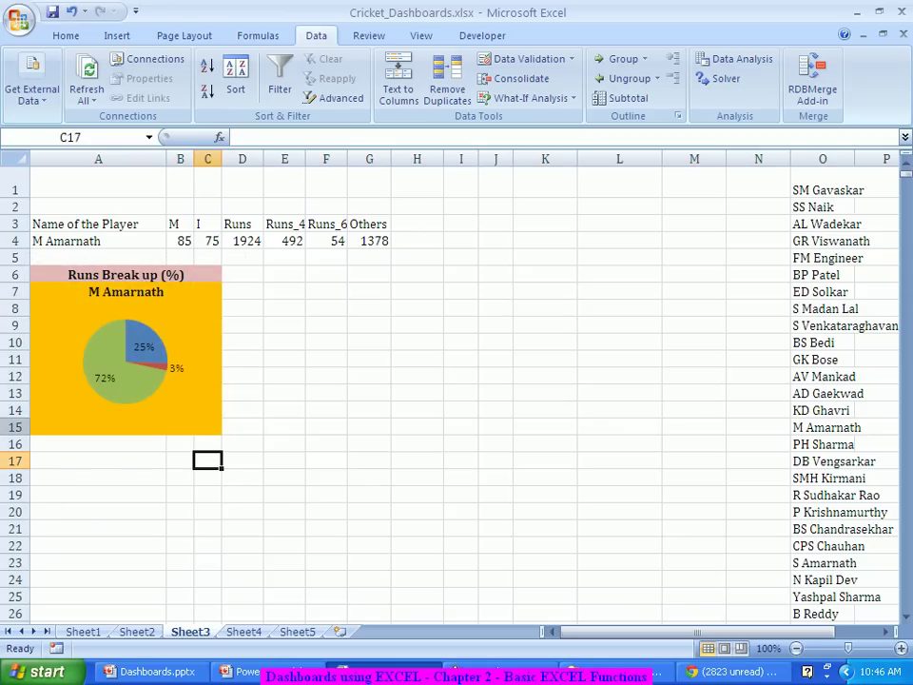
{"action": "left_click", "coordinate": [15, 427]}
{"action": "right_click", "coordinate": [15, 427]}
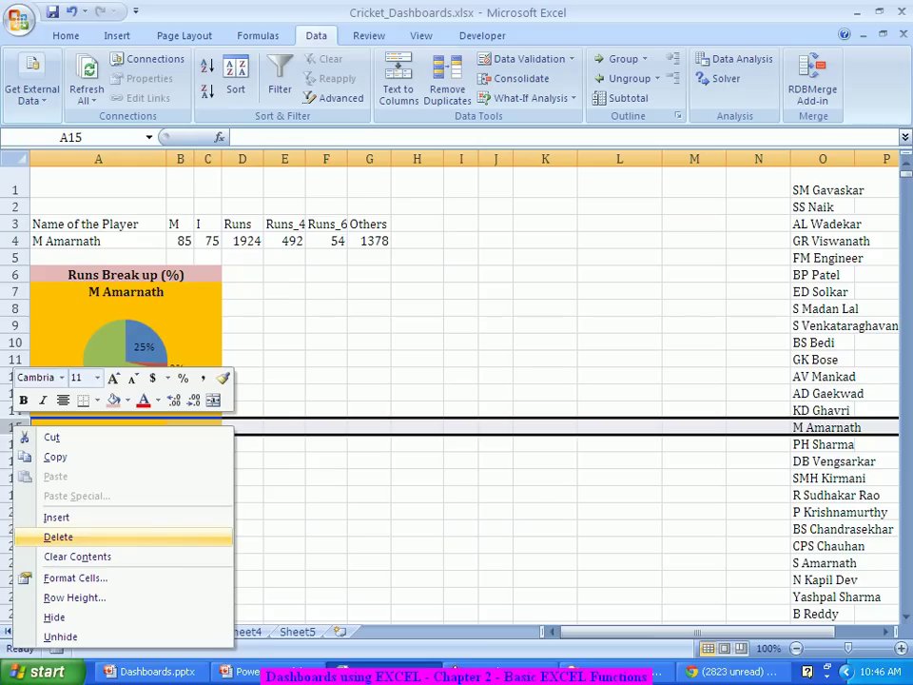
{"action": "left_click", "coordinate": [48, 535]}
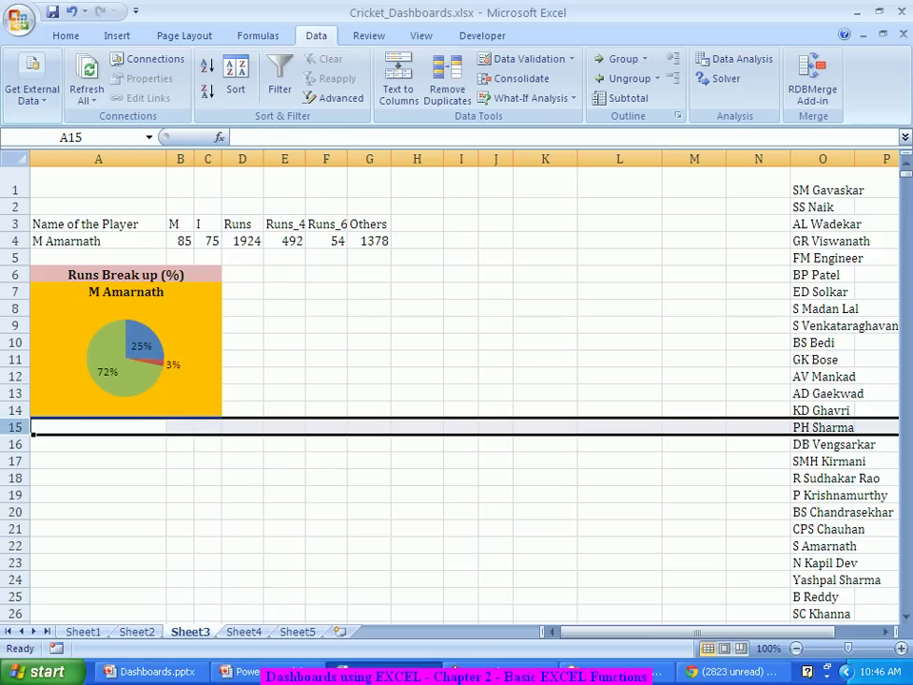
{"action": "left_click", "coordinate": [98, 479]}
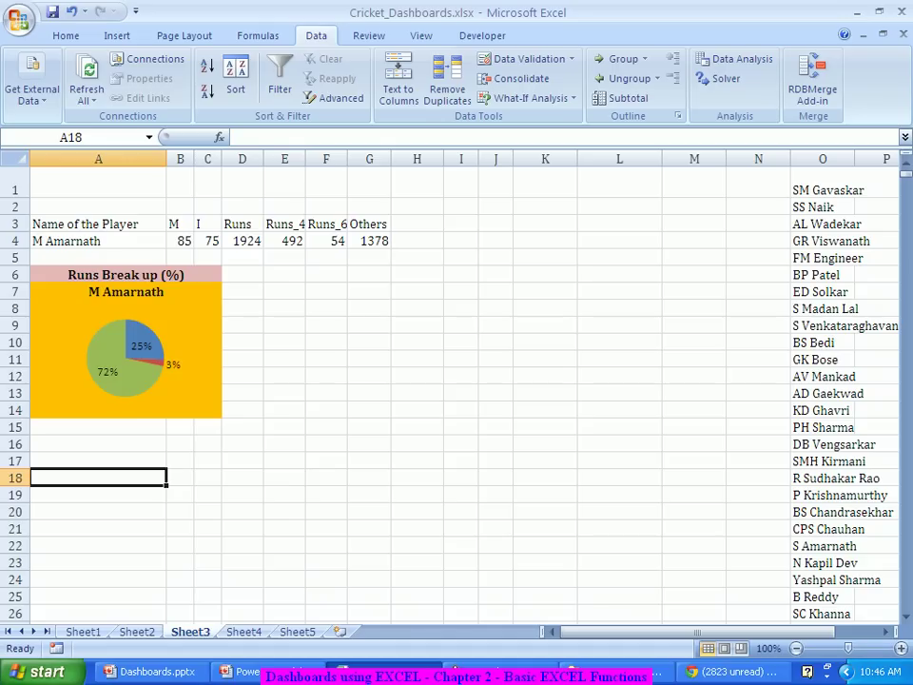
Undo both row deletions on Sheet3.
{"action": "key", "text": "ctrl+z"}
{"action": "key", "text": "ctrl+z"}
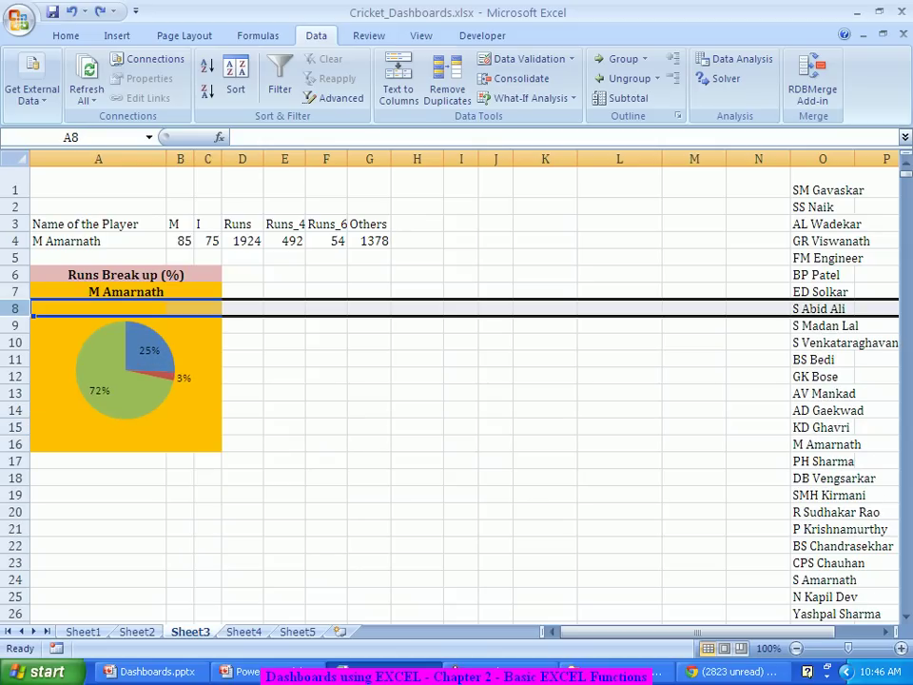
{"action": "left_click", "coordinate": [326, 427]}
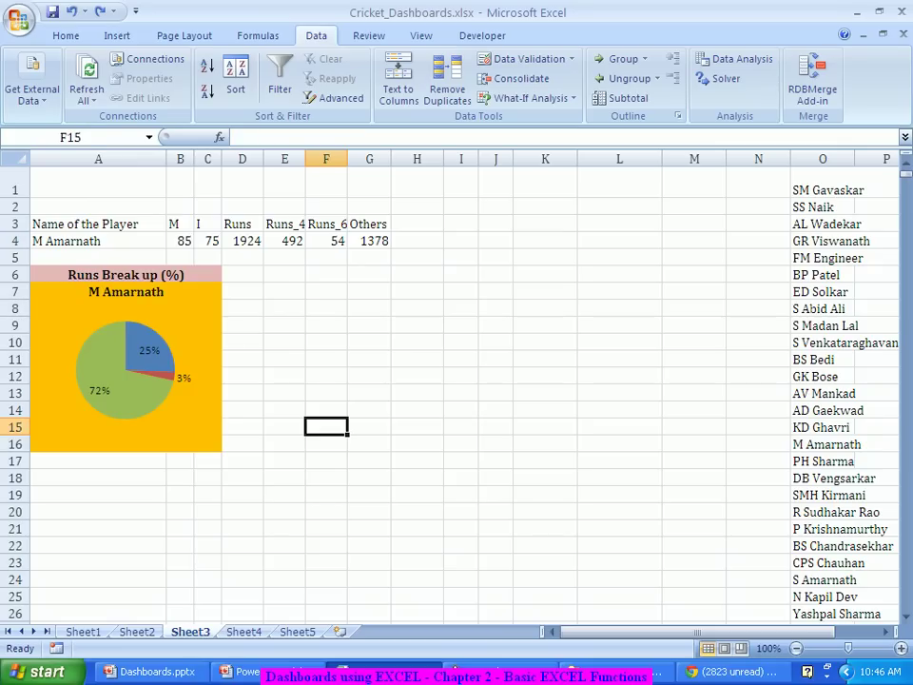
{"action": "left_click", "coordinate": [243, 307]}
{"action": "left_click", "coordinate": [208, 307]}
{"action": "left_click_drag", "start_coordinate": [208, 307], "coordinate": [95, 307]}
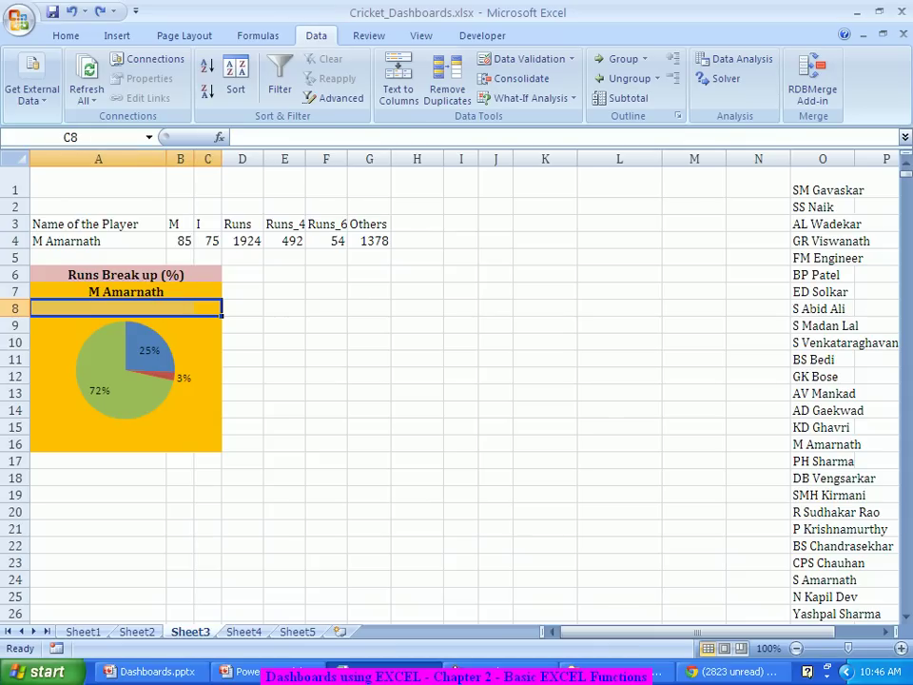
{"action": "right_click", "coordinate": [167, 306]}
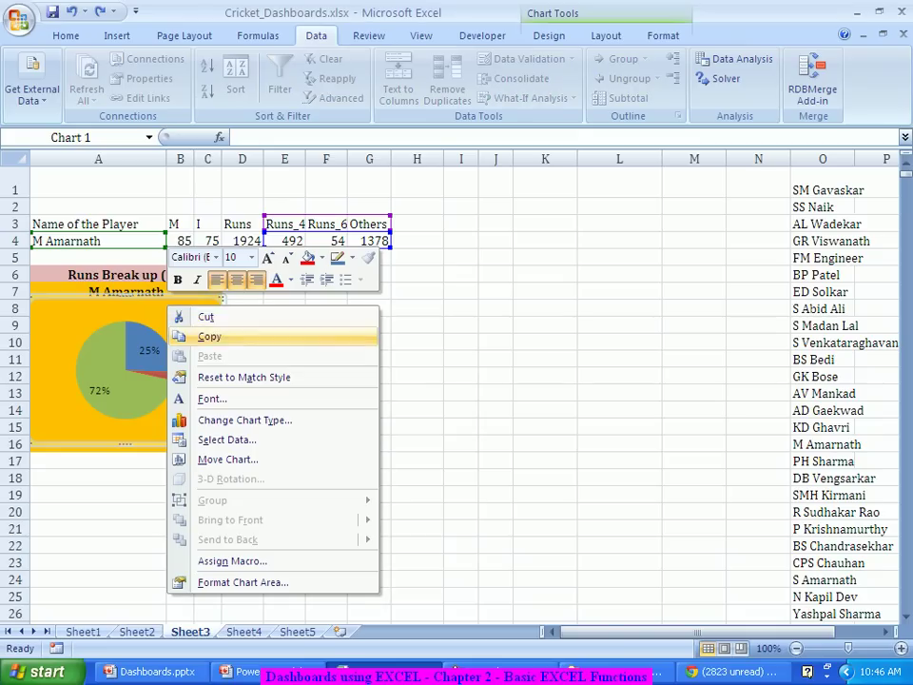
{"action": "key", "text": "Escape"}
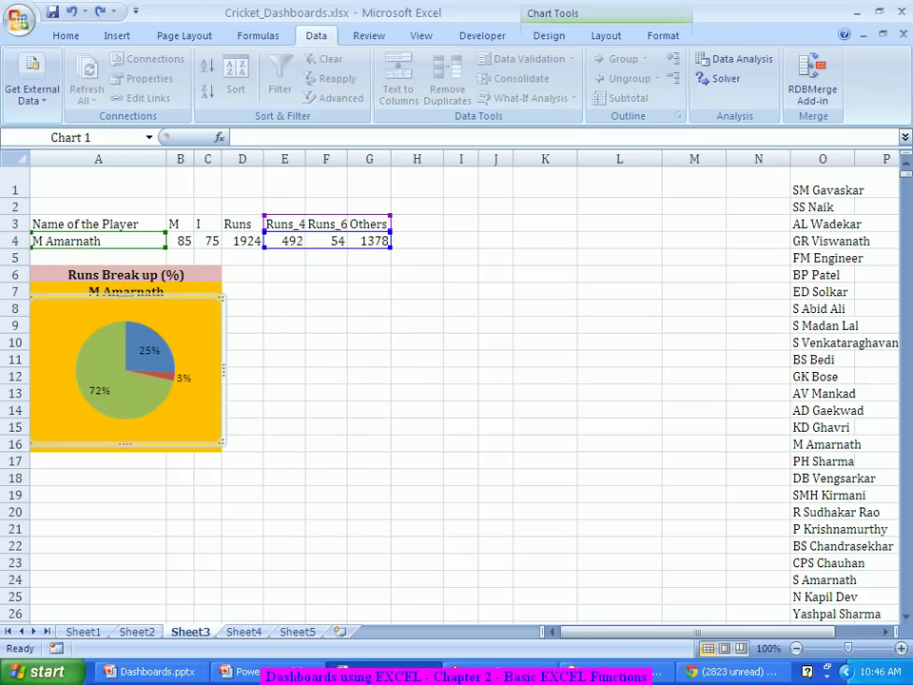
Move the pie chart off the orange block onto the empty cells beside it and delete cells A8:C8, shifting cells up.
{"action": "left_click_drag", "start_coordinate": [166, 308], "coordinate": [423, 359]}
{"action": "left_click", "coordinate": [207, 308]}
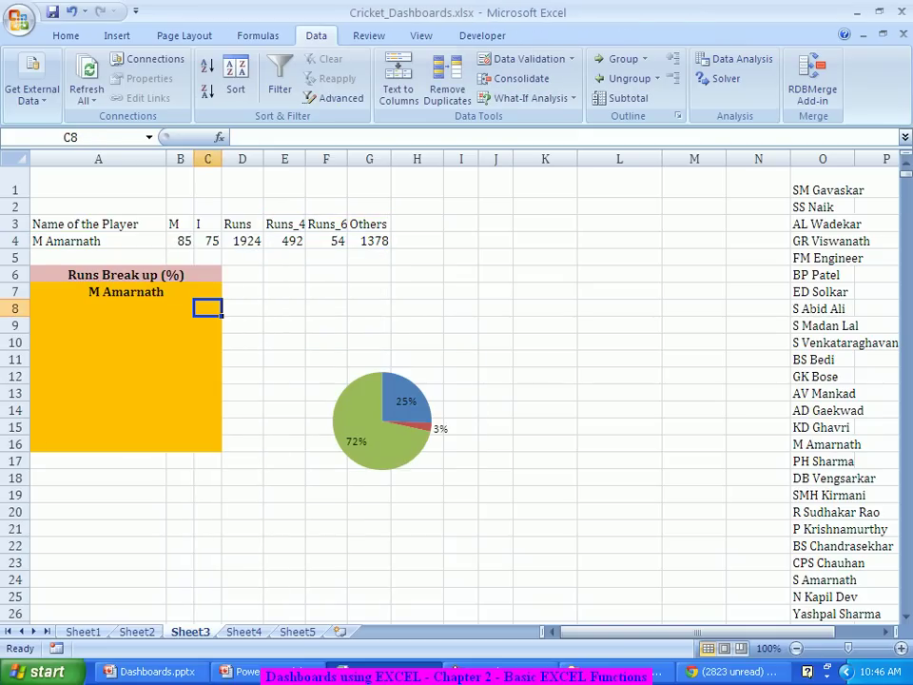
{"action": "left_click_drag", "start_coordinate": [208, 308], "coordinate": [95, 308]}
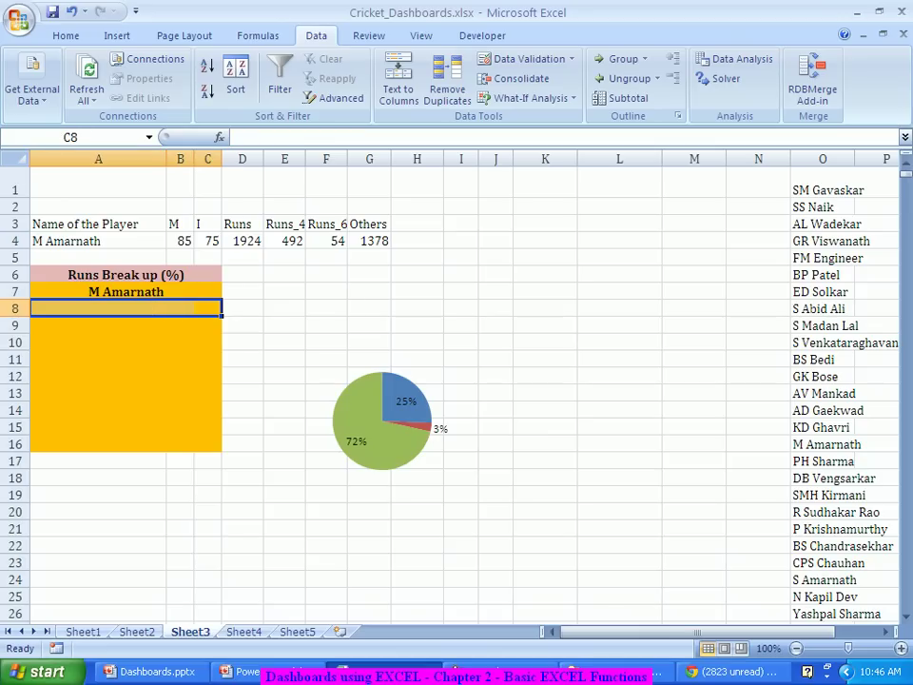
{"action": "right_click", "coordinate": [195, 307]}
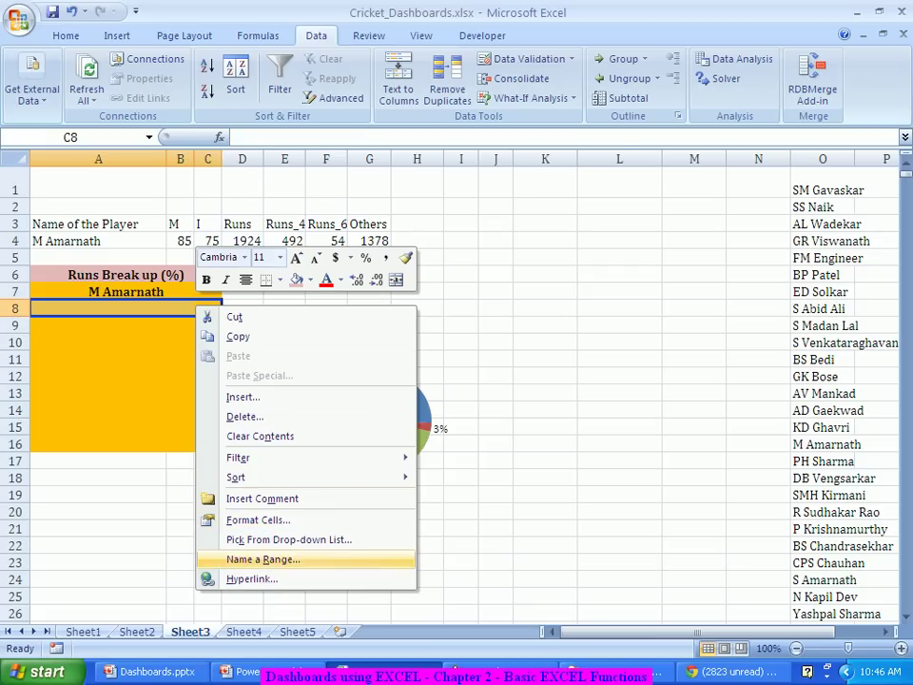
{"action": "left_click", "coordinate": [245, 417]}
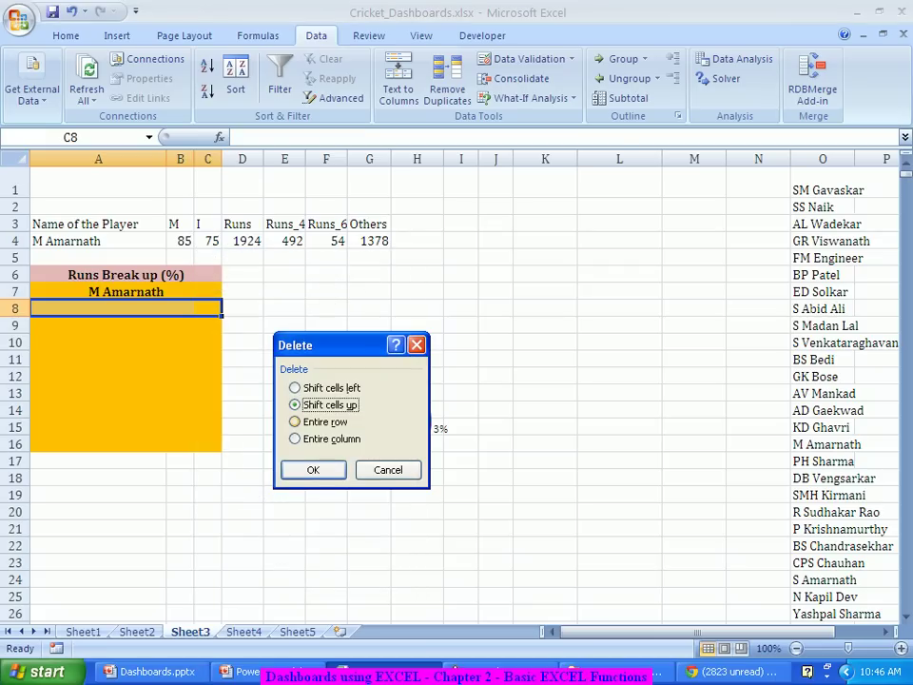
{"action": "key", "text": "Return"}
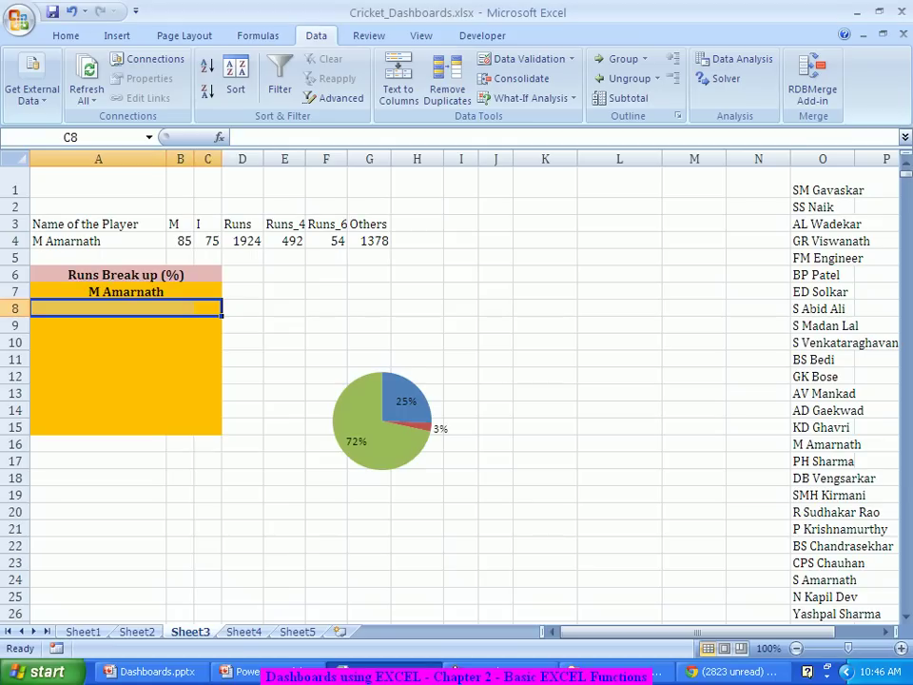
Delete cells A15:C15 at the lower end of the orange block, shifting cells up.
{"action": "left_click", "coordinate": [180, 427]}
{"action": "left_click", "coordinate": [207, 427]}
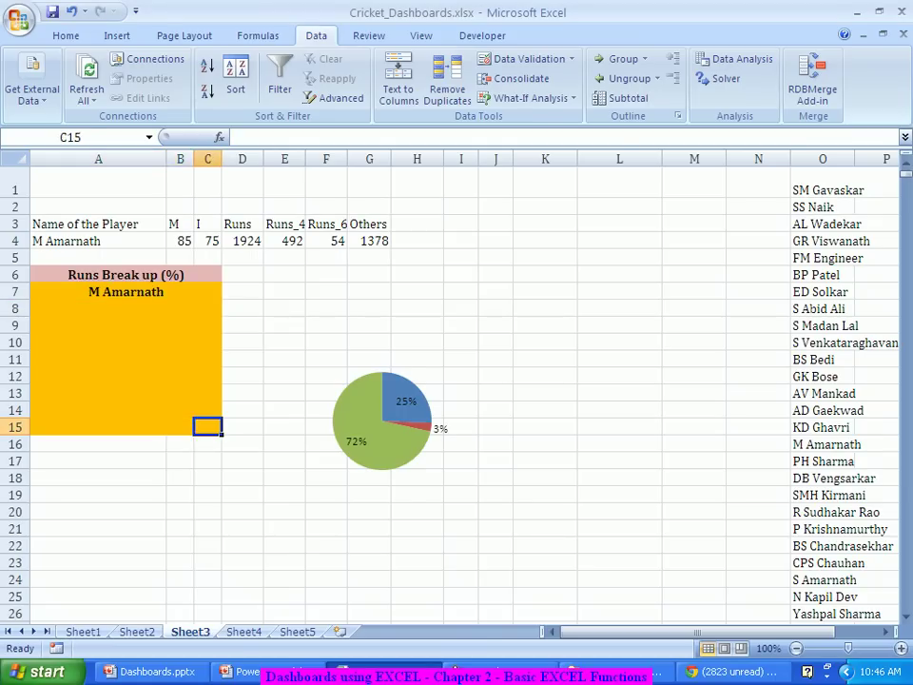
{"action": "left_click", "coordinate": [98, 427], "text": "shift"}
{"action": "right_click", "coordinate": [86, 428]}
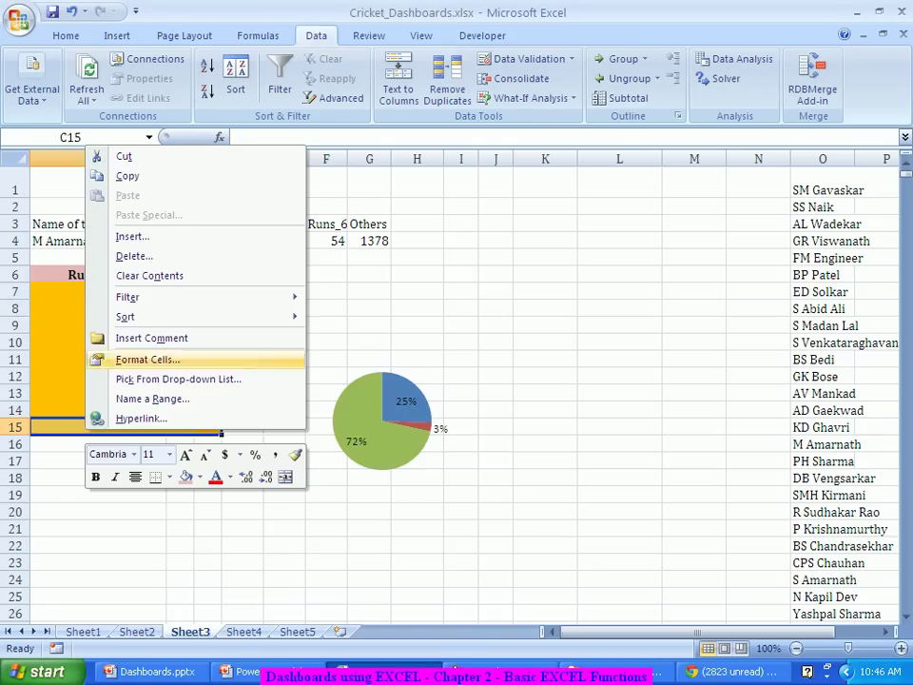
{"action": "key", "text": "Return"}
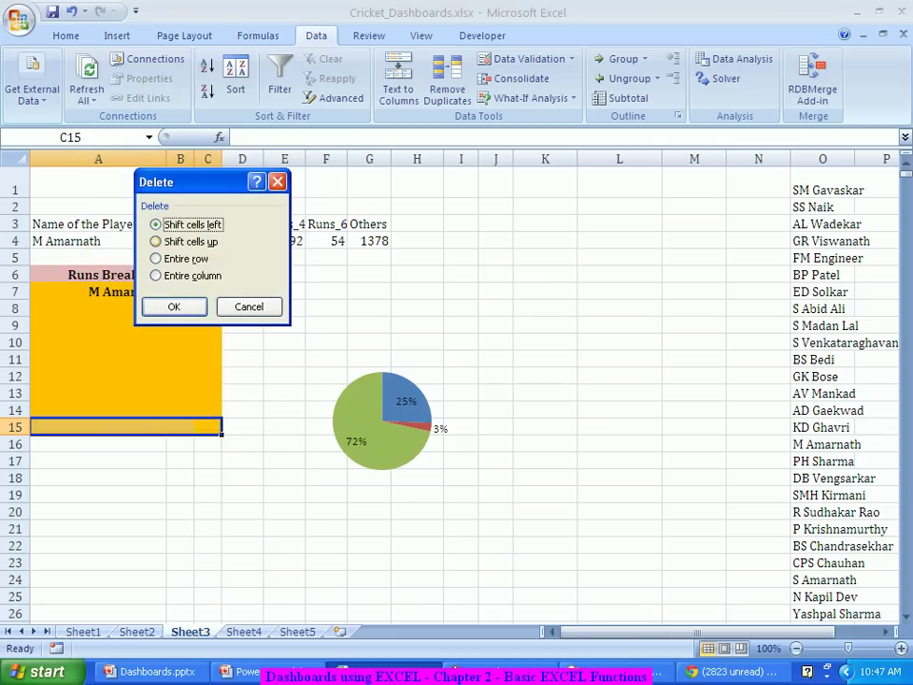
{"action": "key", "text": "Down"}
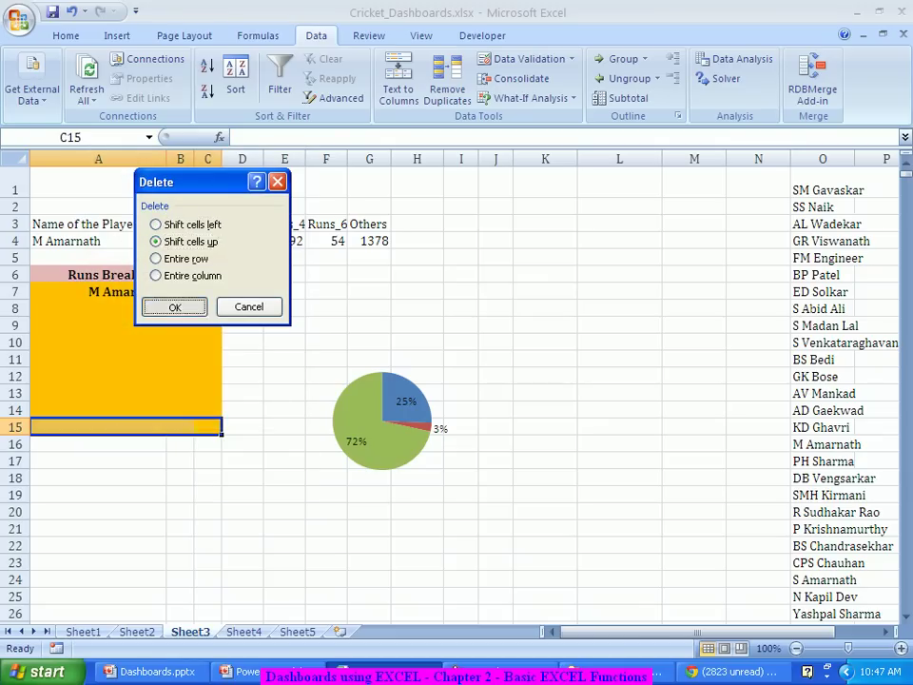
{"action": "key", "text": "Return"}
Move the pie chart back onto the orange block, centred just below the player name in row 7.
{"action": "left_click", "coordinate": [380, 423]}
{"action": "left_click_drag", "start_coordinate": [314, 376], "coordinate": [57, 313]}
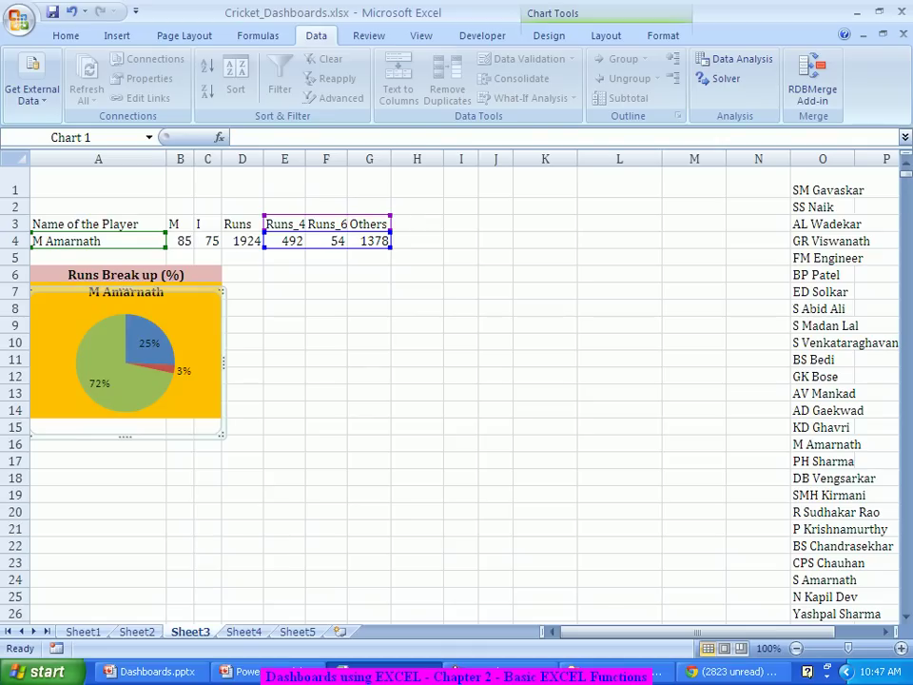
{"action": "left_click", "coordinate": [112, 362]}
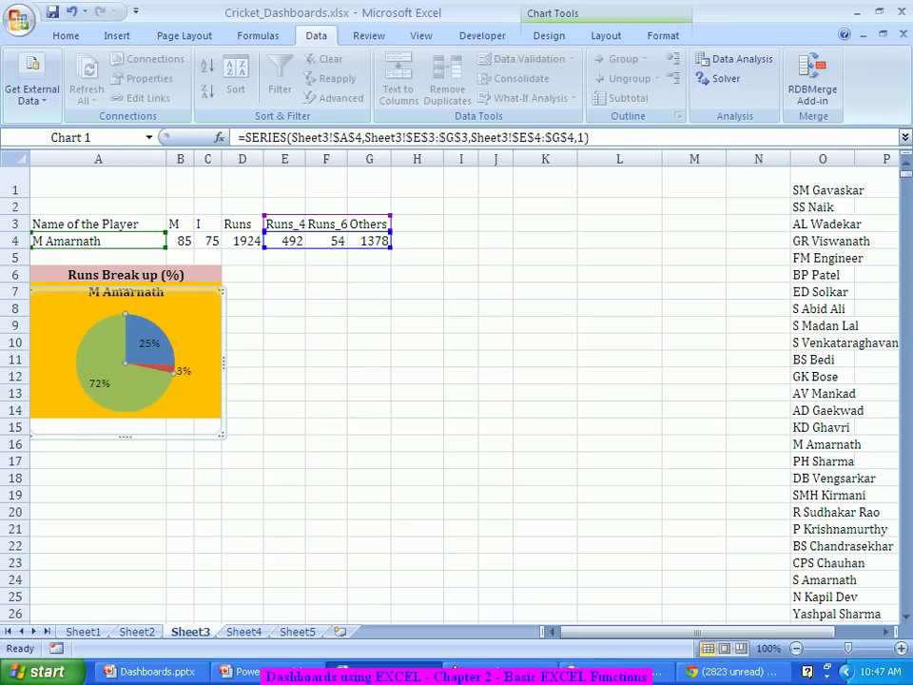
{"action": "left_click_drag", "start_coordinate": [195, 319], "coordinate": [195, 309]}
{"action": "left_click", "coordinate": [242, 359]}
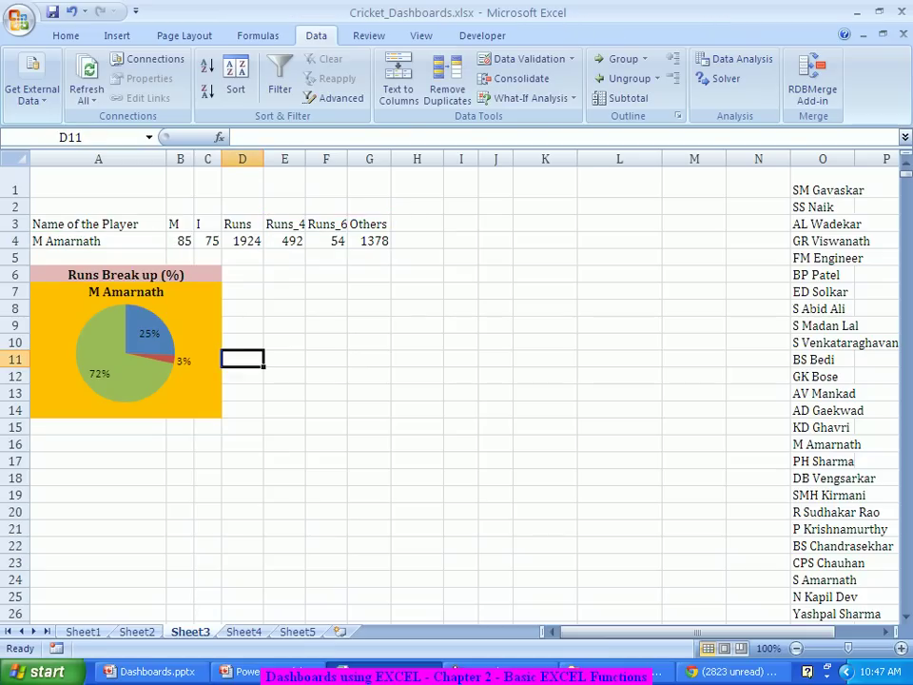
{"action": "left_click", "coordinate": [326, 393]}
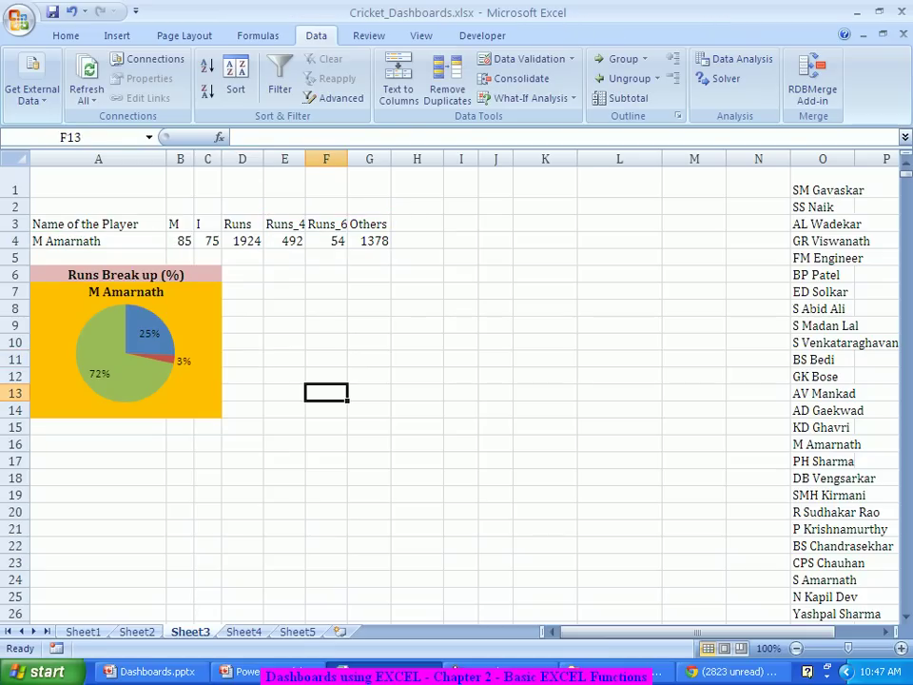